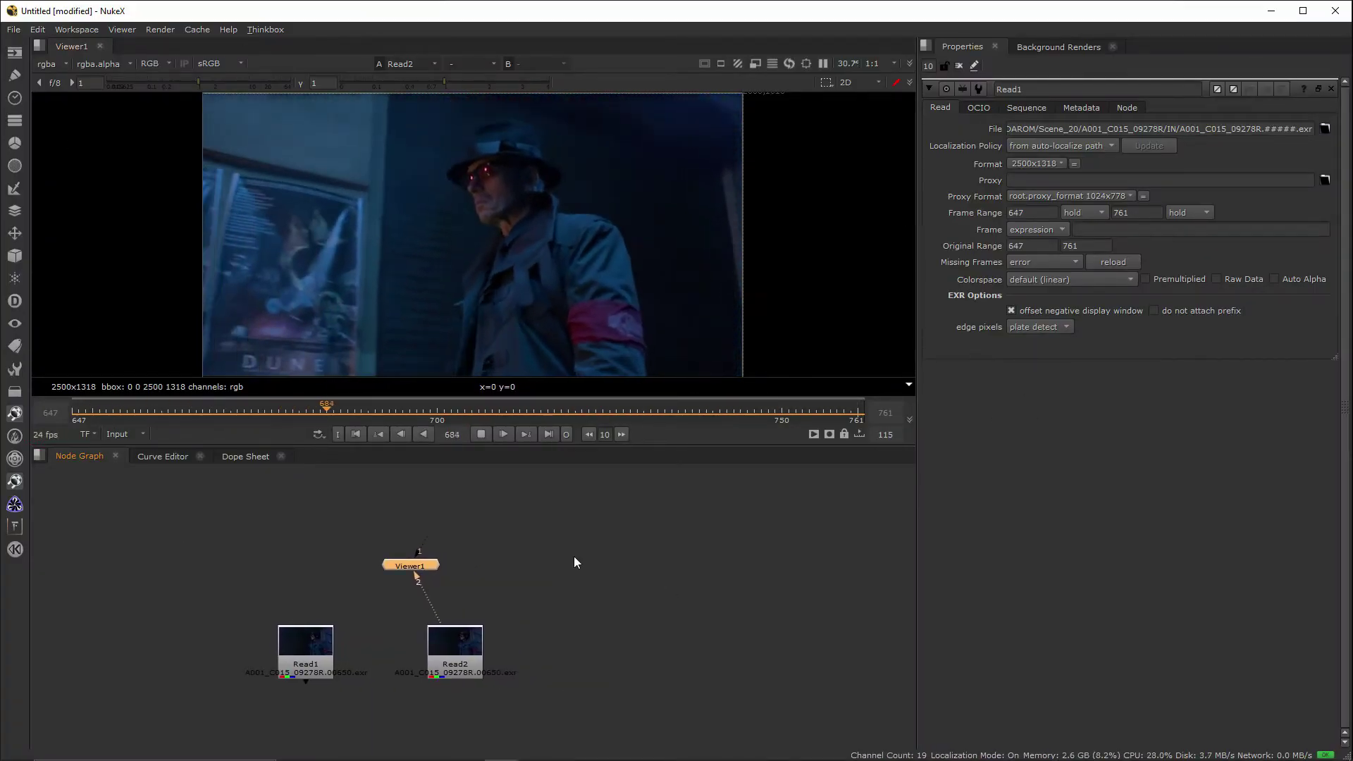
# - Switch to the LargeNodeGraph workspace and enlarge the Properties and viewer area so that Read1's EXR options fit
pyautogui.click(83, 28)
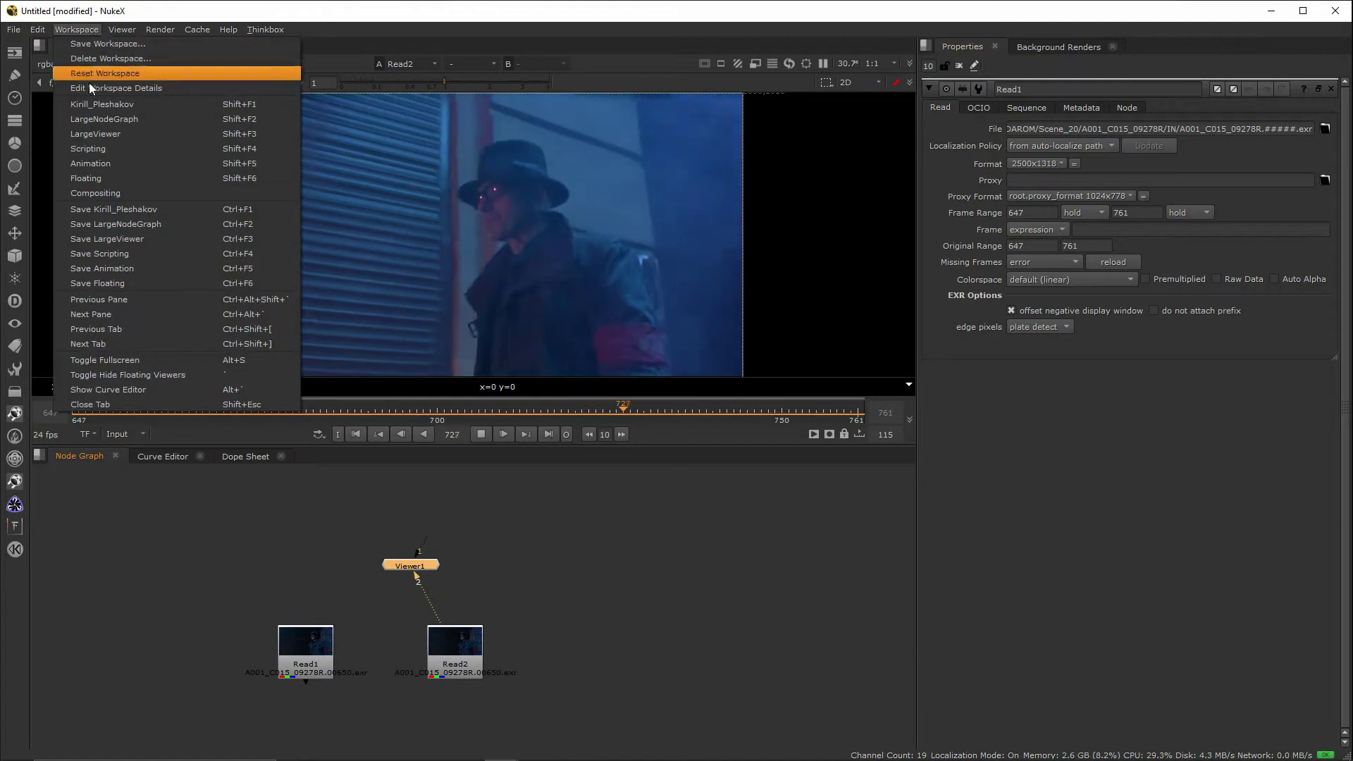
pyautogui.click(124, 119)
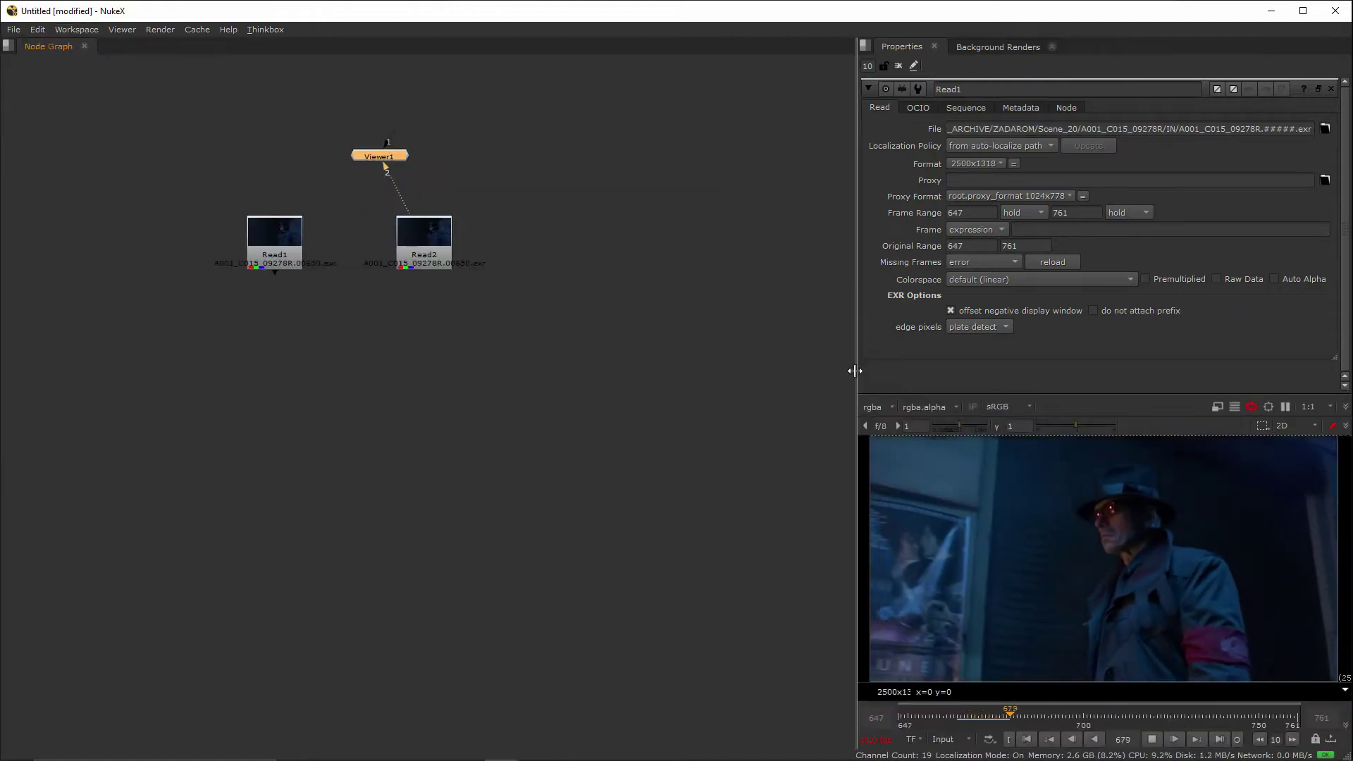
pyautogui.moveTo(855, 370); pyautogui.dragTo(572, 371)
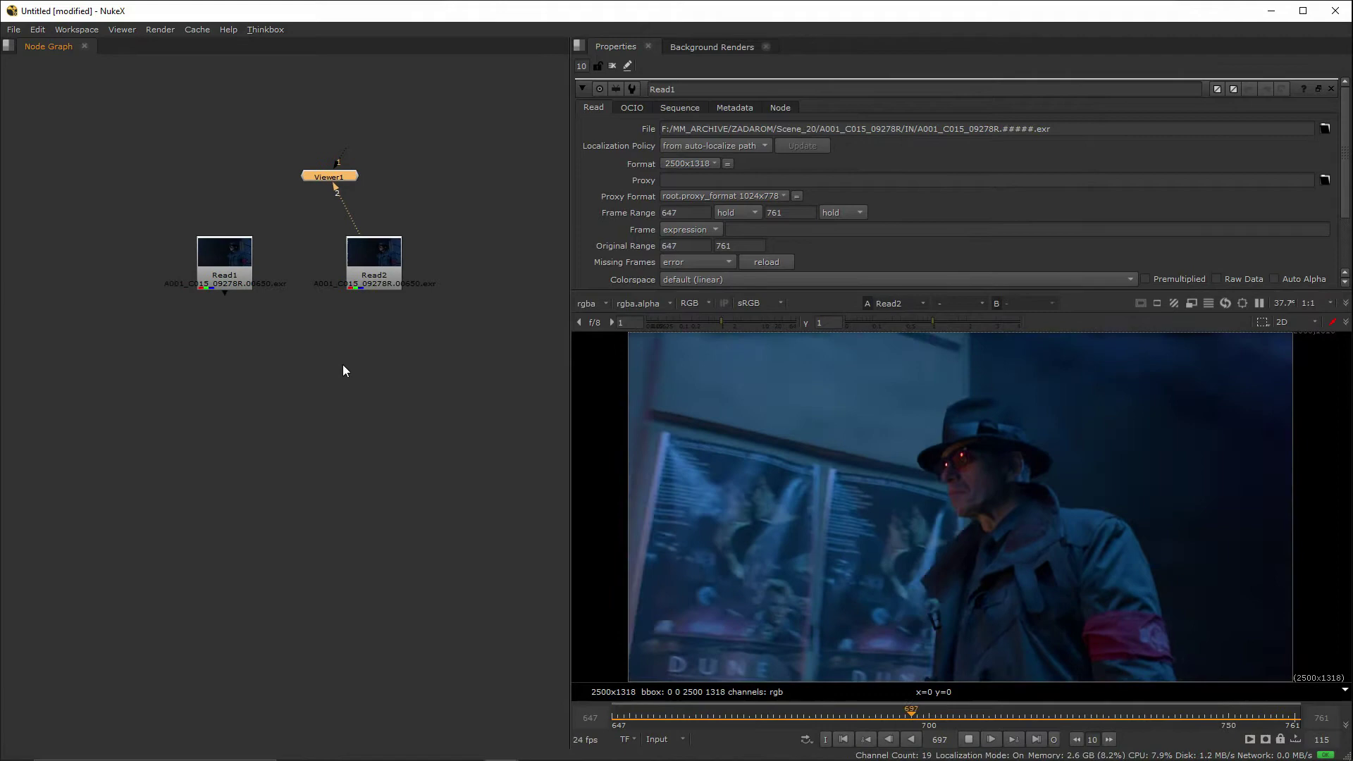
pyautogui.moveTo(700, 292); pyautogui.dragTo(652, 390)
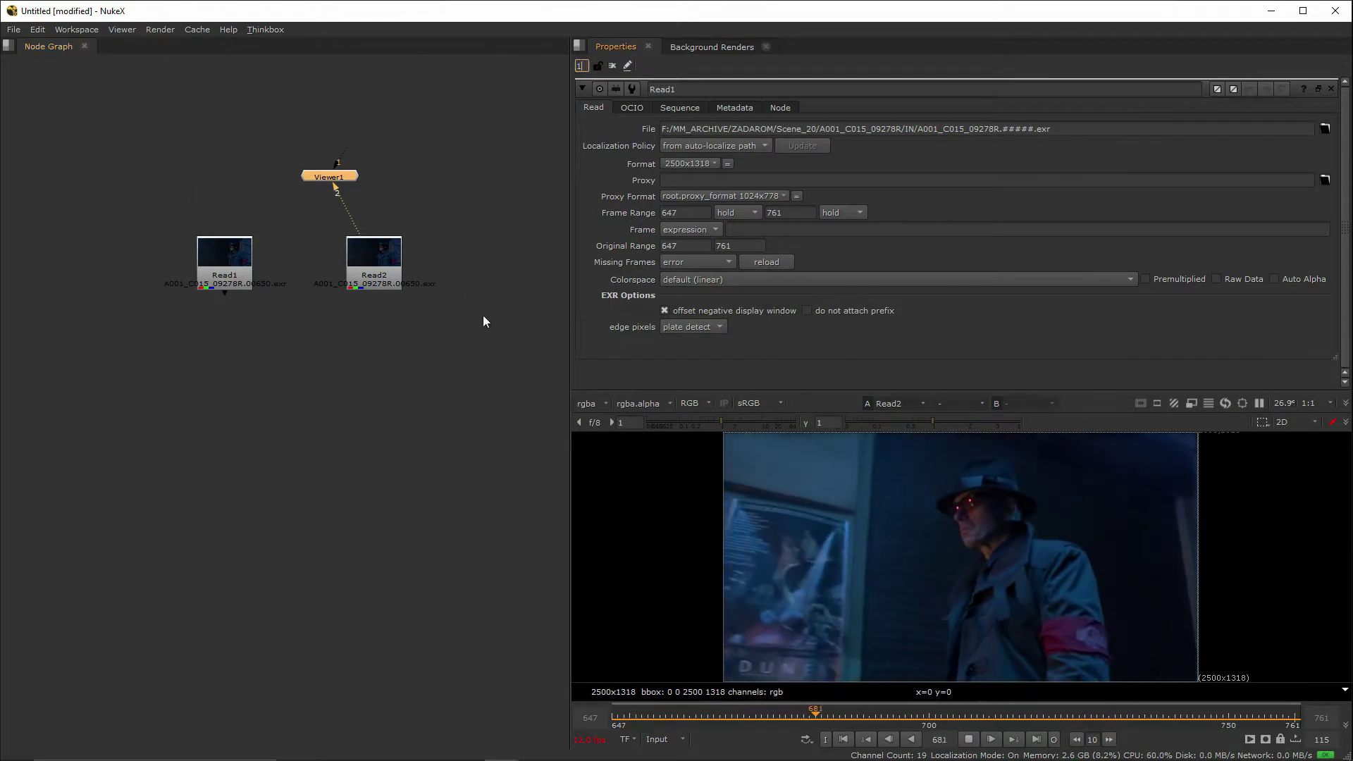
pyautogui.moveTo(483, 316); pyautogui.dragTo(477, 254, button='middle')
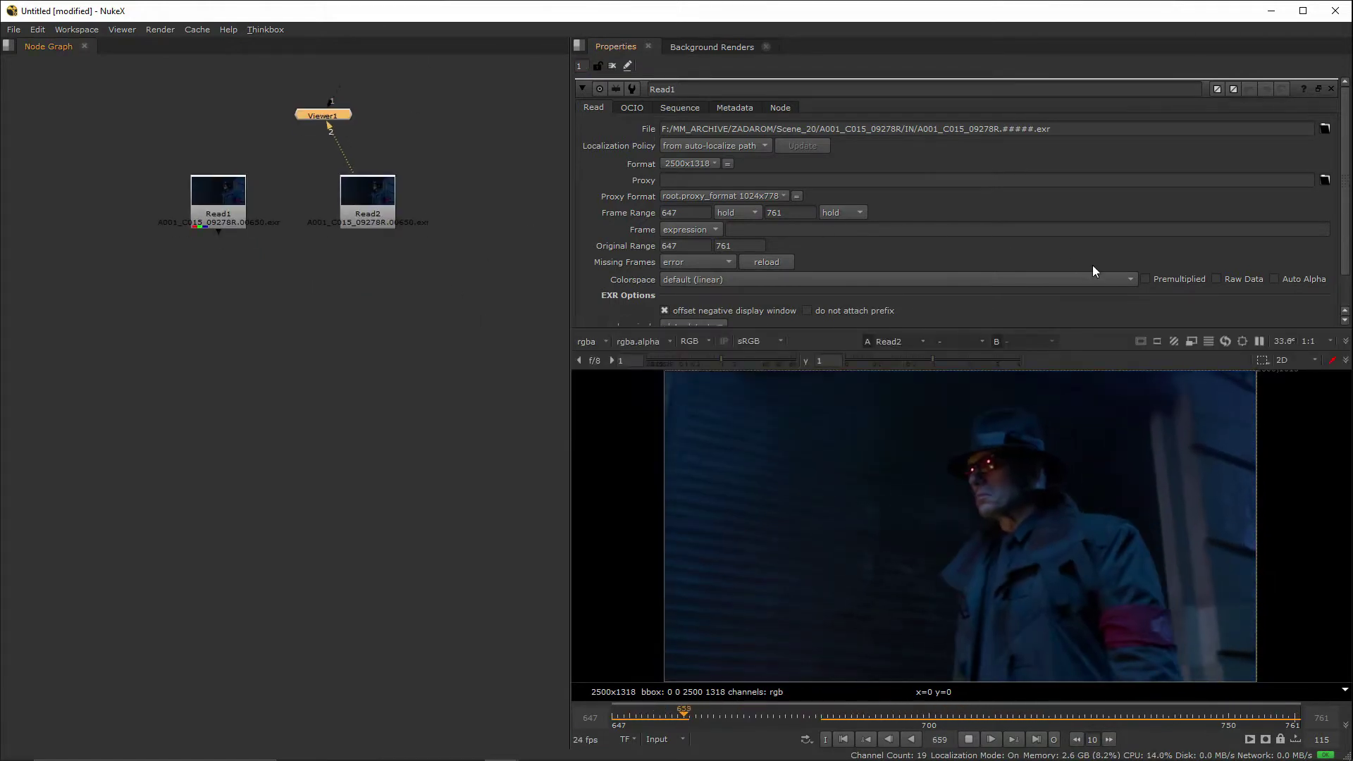
# - Show Read1 in the viewer and enlarge the viewer pane in both width and height
pyautogui.click(219, 198)
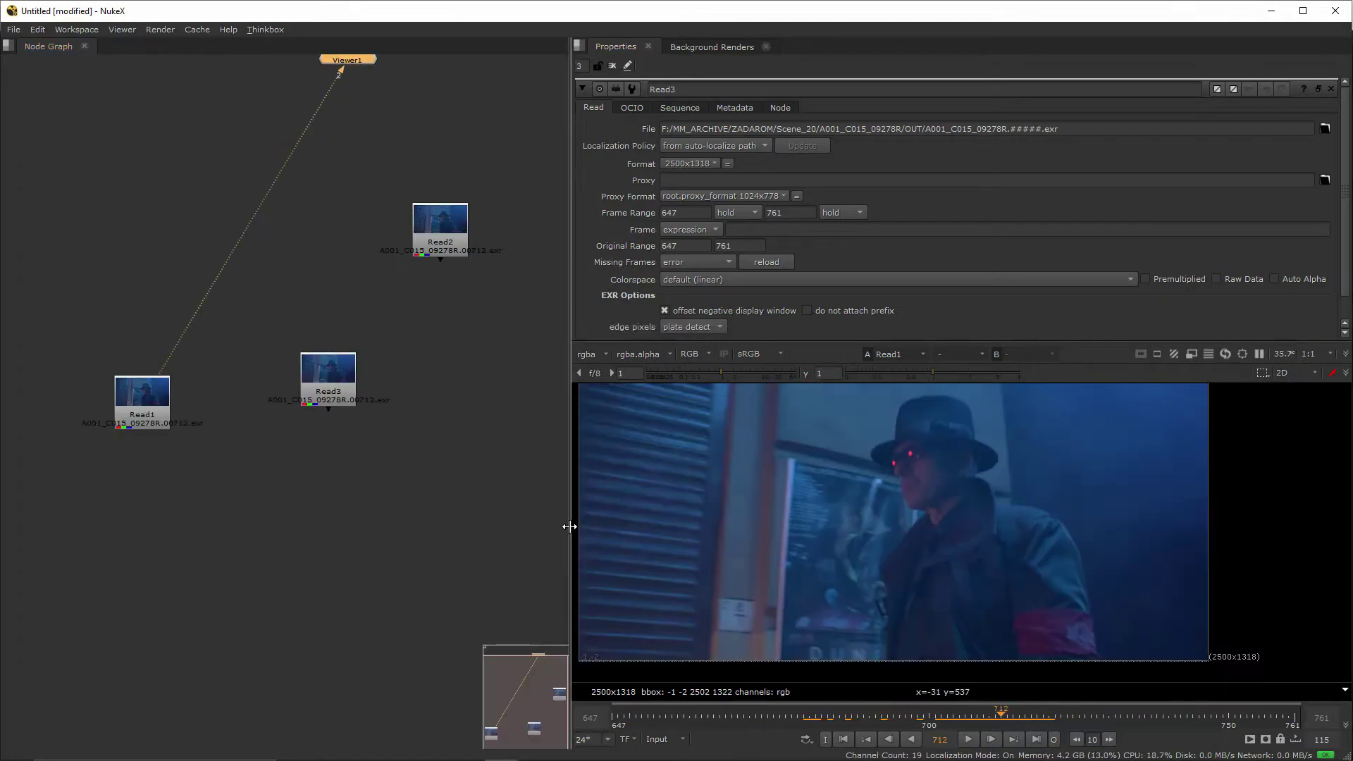
pyautogui.moveTo(567, 528); pyautogui.dragTo(461, 525)
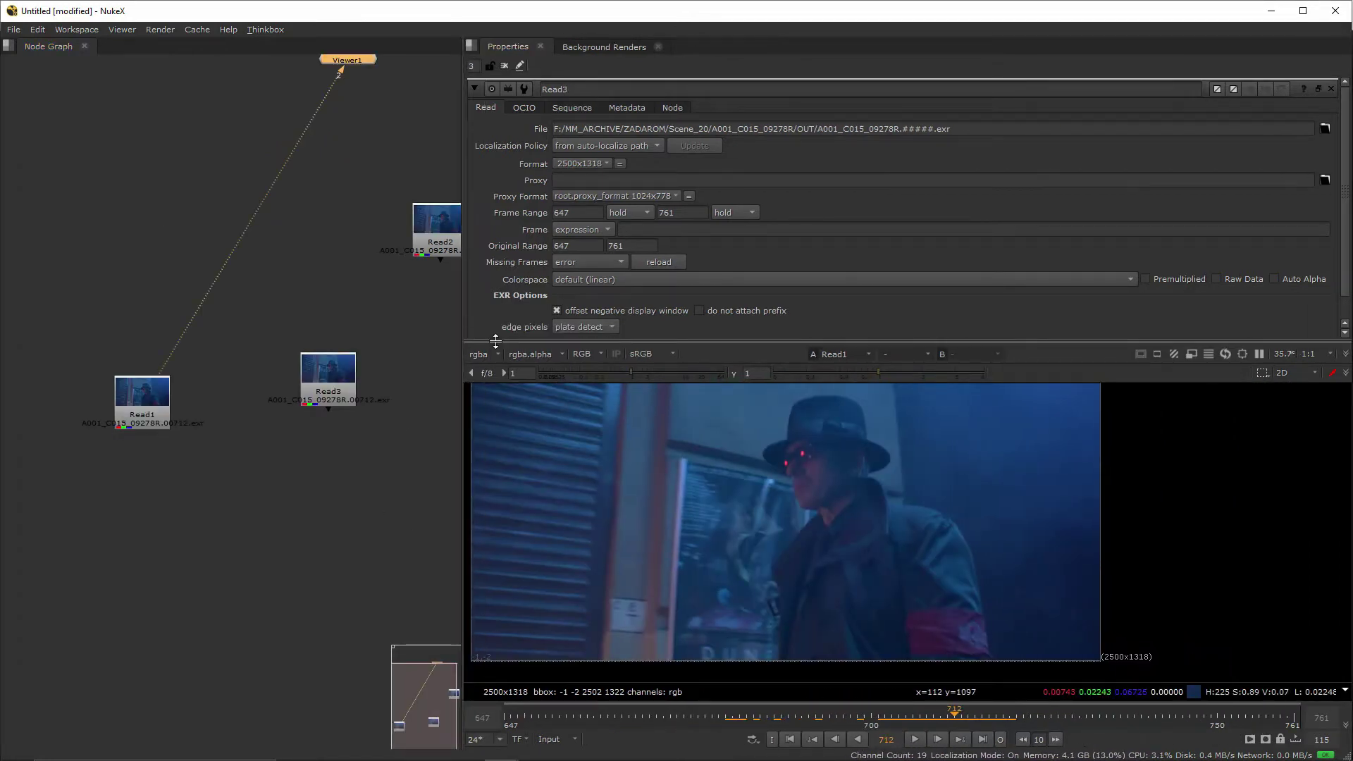
pyautogui.moveTo(495, 341); pyautogui.dragTo(500, 198)
# - Compare the white sign beside the poster in the source plate Read1 with the same area in the output Read3
pyautogui.moveTo(615, 513); pyautogui.dragTo(687, 480, button='middle')
pyautogui.scroll(1, 690, 537)
pyautogui.moveTo(692, 572); pyautogui.dragTo(691, 617, button='middle')
pyautogui.scroll(1, 681, 596)
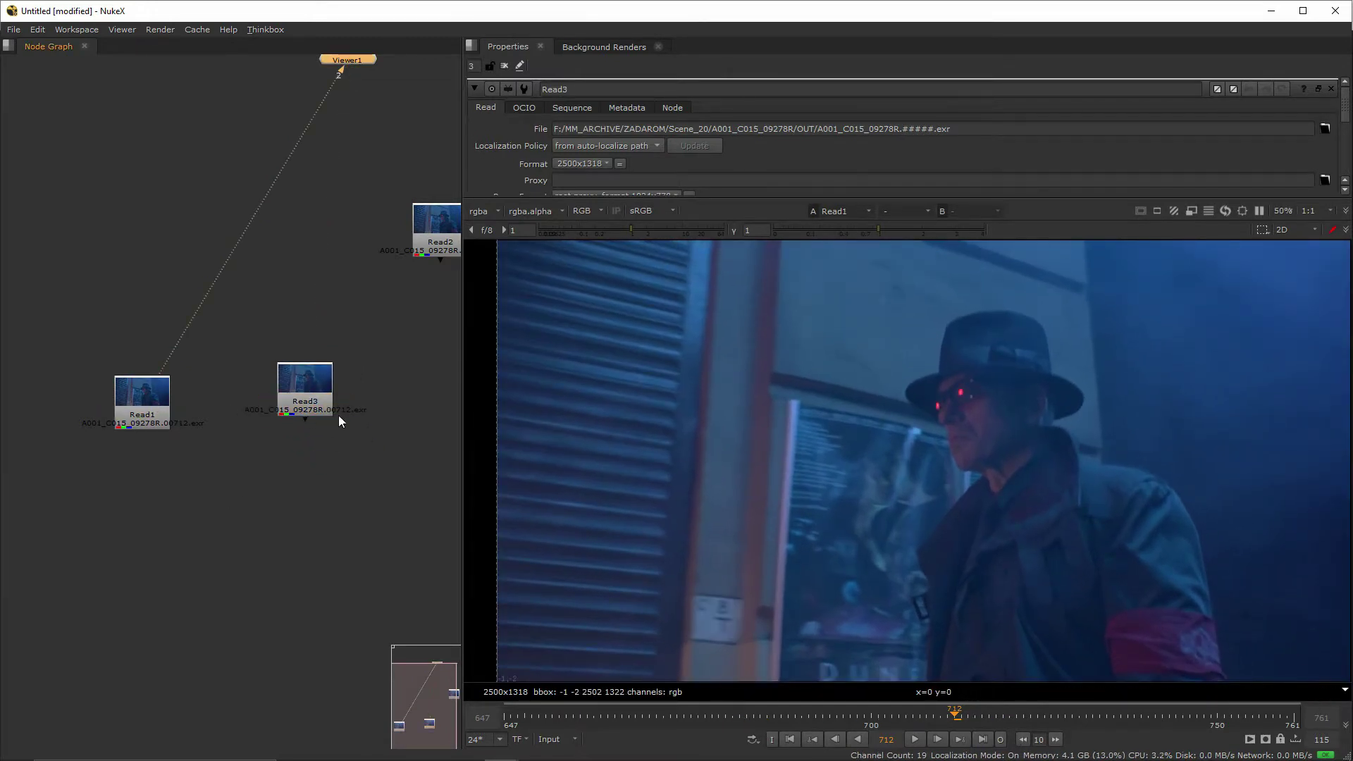
pyautogui.scroll(5, 752, 634)
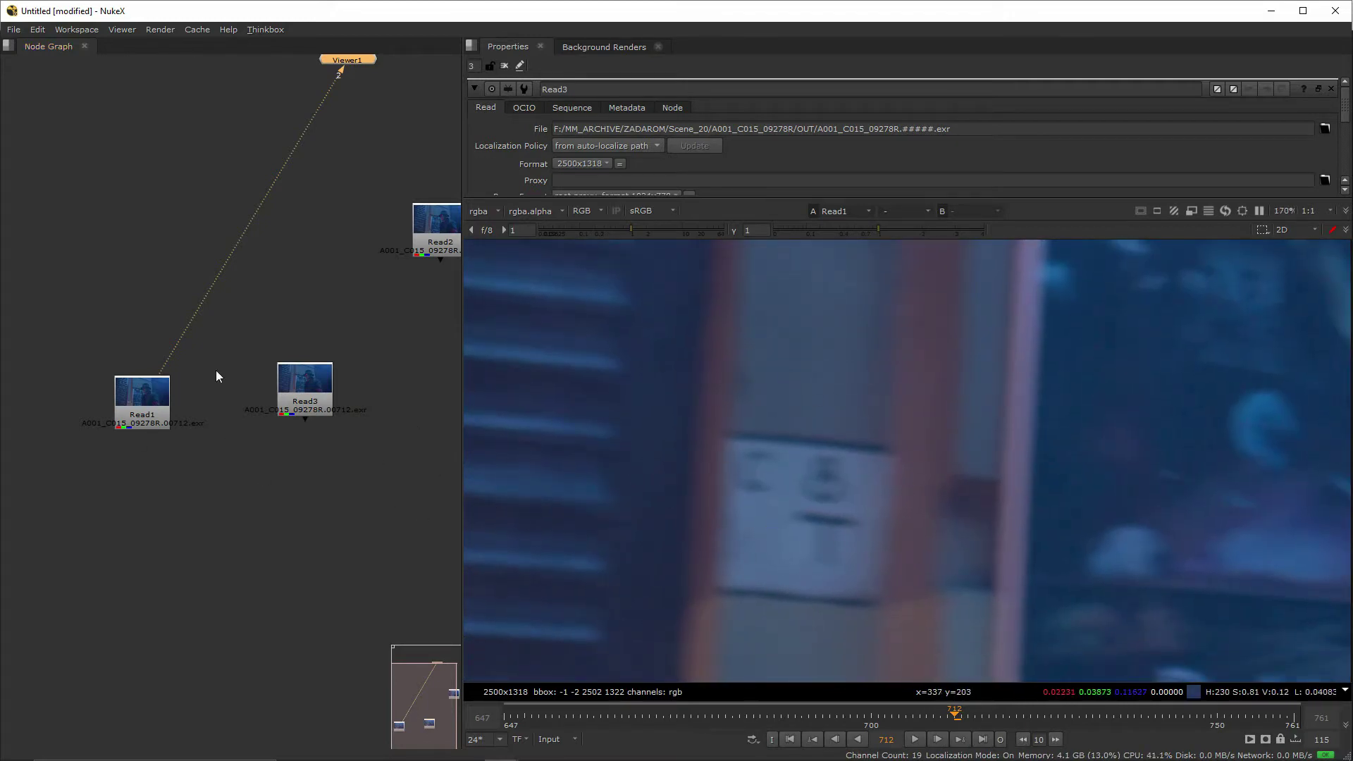
pyautogui.keyDown('ctrl'); pyautogui.keyDown('shift'); pyautogui.click(282, 383); pyautogui.keyUp('shift'); pyautogui.keyUp('ctrl')
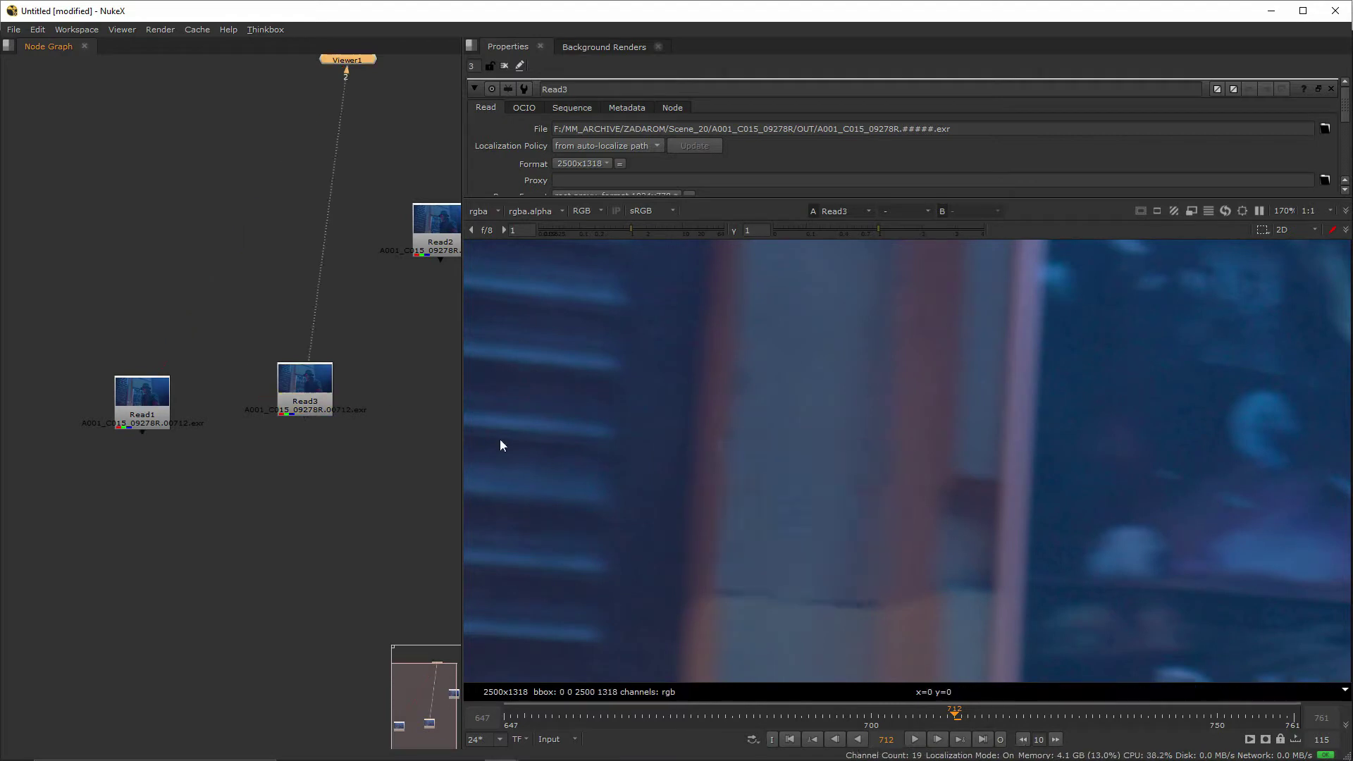
# - Inspect the wall, poster and man in the Read3 output at frame 712, from the full frame down to close detail
pyautogui.scroll(-7, 804, 531)
pyautogui.scroll(2, 945, 532)
pyautogui.moveTo(944, 531); pyautogui.dragTo(691, 636, button='middle')
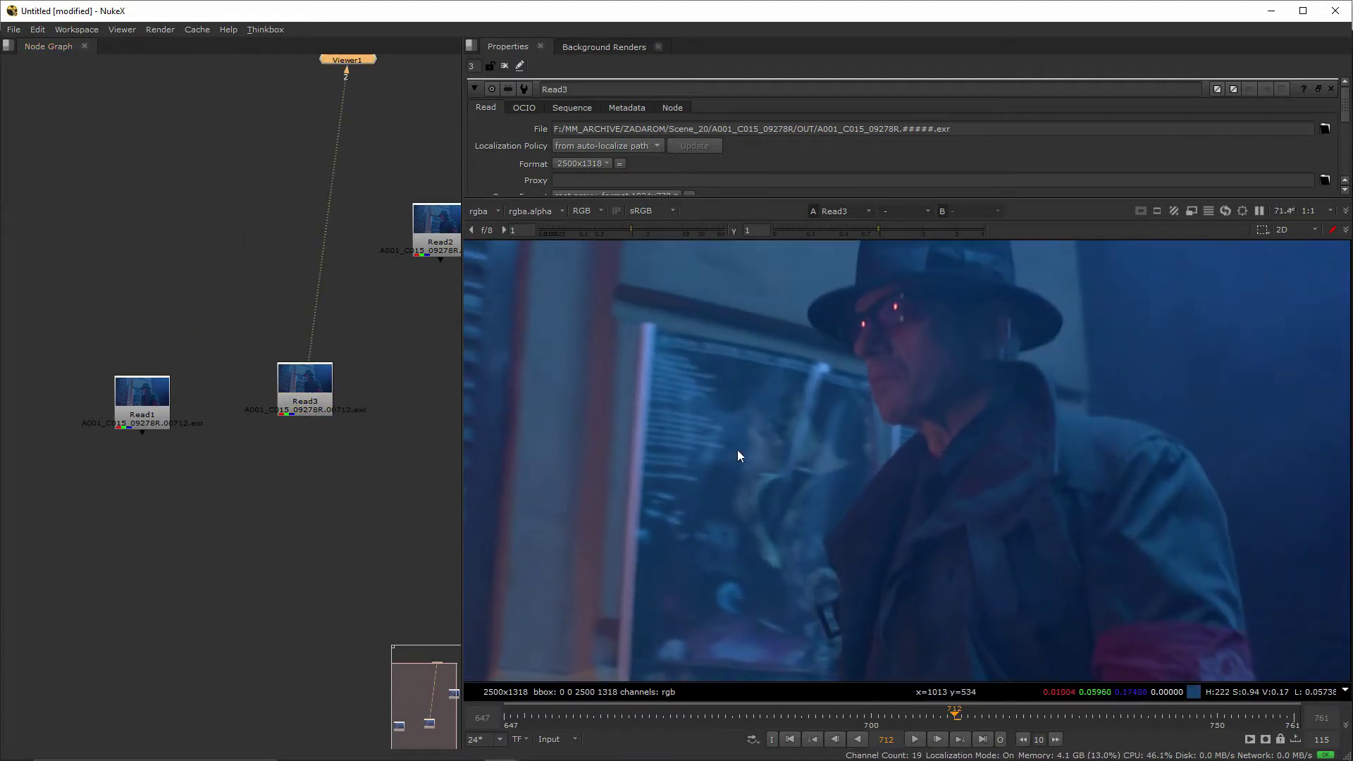
pyautogui.scroll(-2, 963, 471)
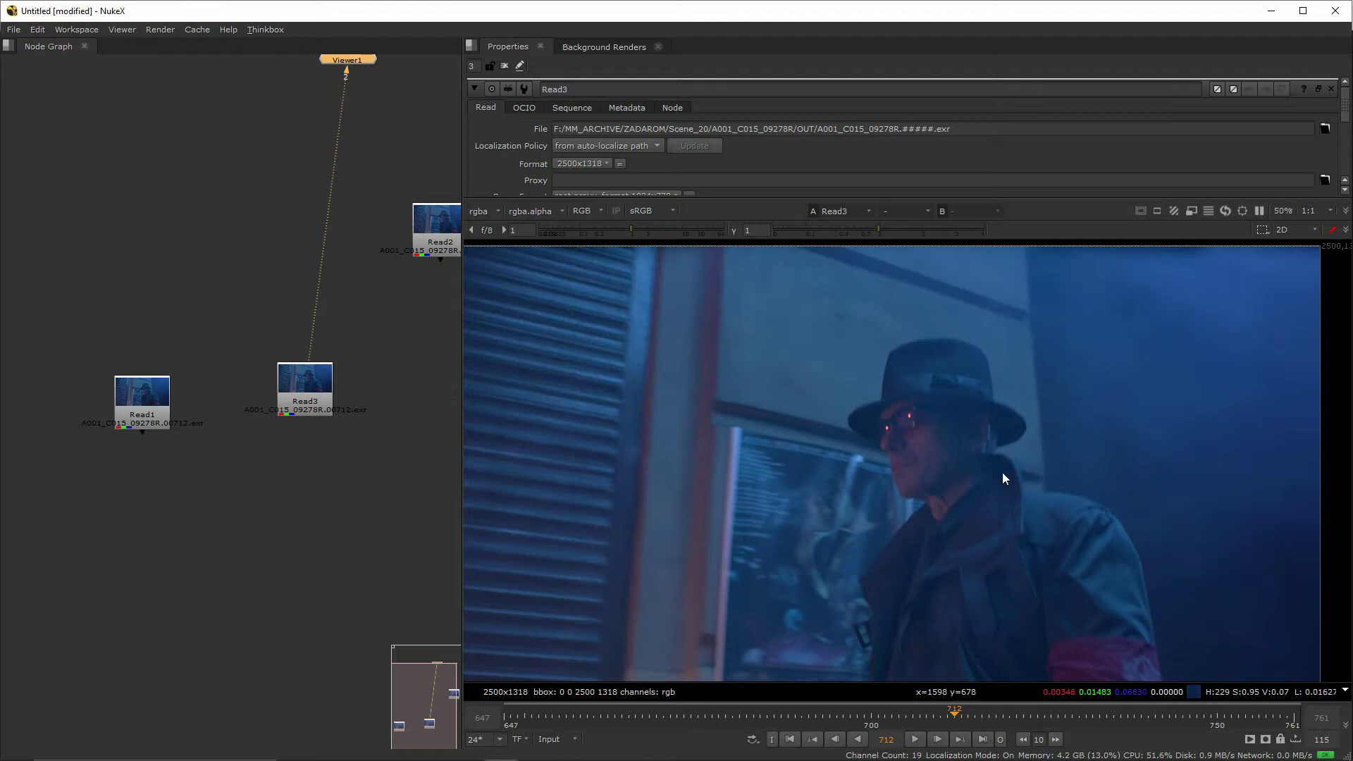
pyautogui.moveTo(973, 451); pyautogui.dragTo(997, 411, button='middle')
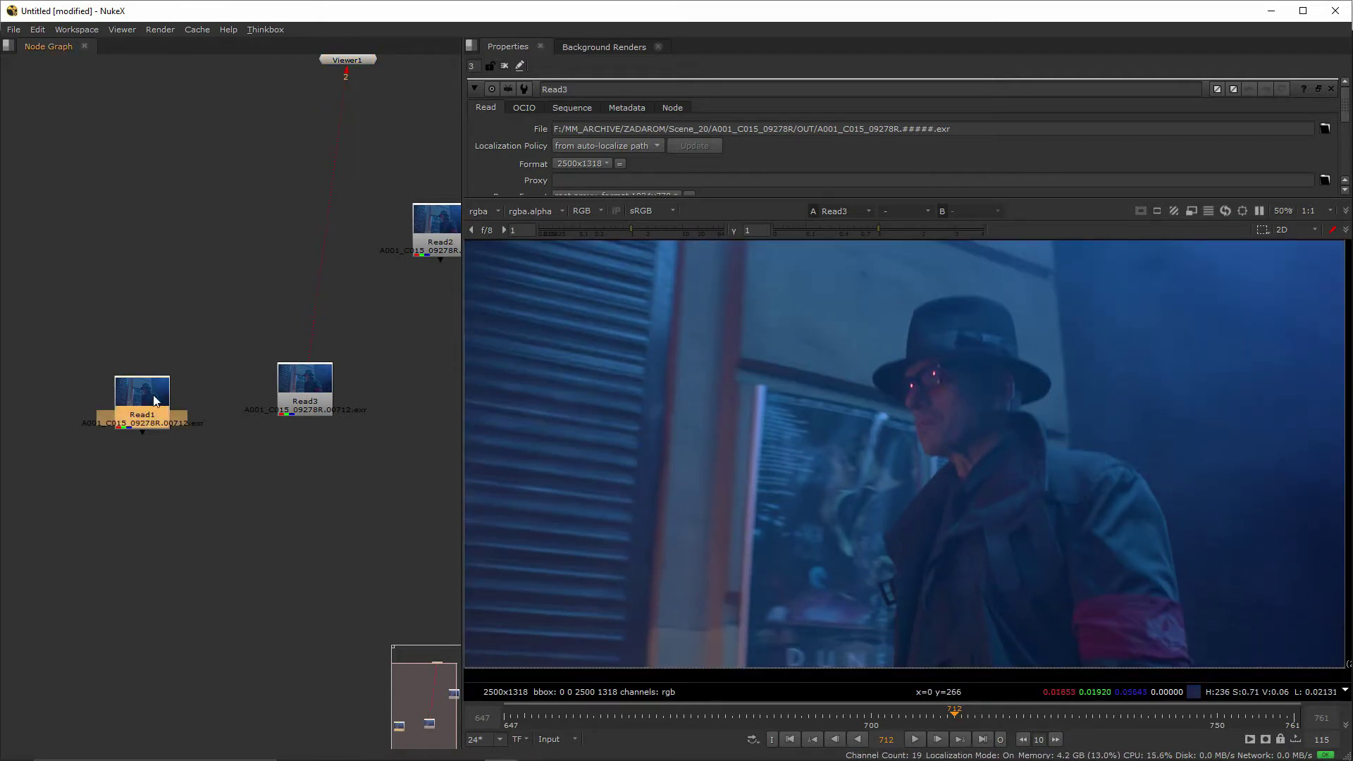
pyautogui.scroll(2, 698, 606)
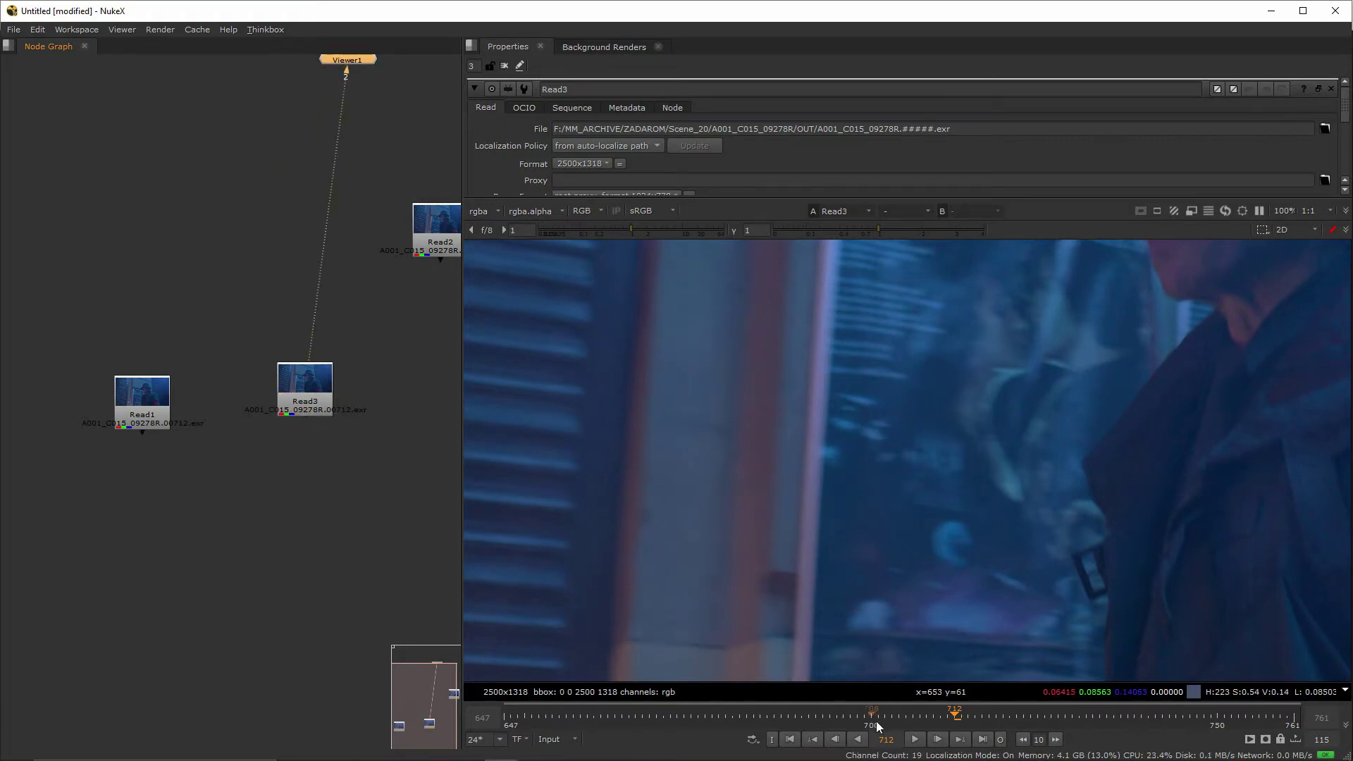
# - Compare the wall area beside the poster between Read1 and Read3 at frames 711 and 716
pyautogui.moveTo(957, 721)
pyautogui.mouseDown()
pyautogui.moveTo(991, 722)
pyautogui.moveTo(946, 721)
pyautogui.mouseUp()
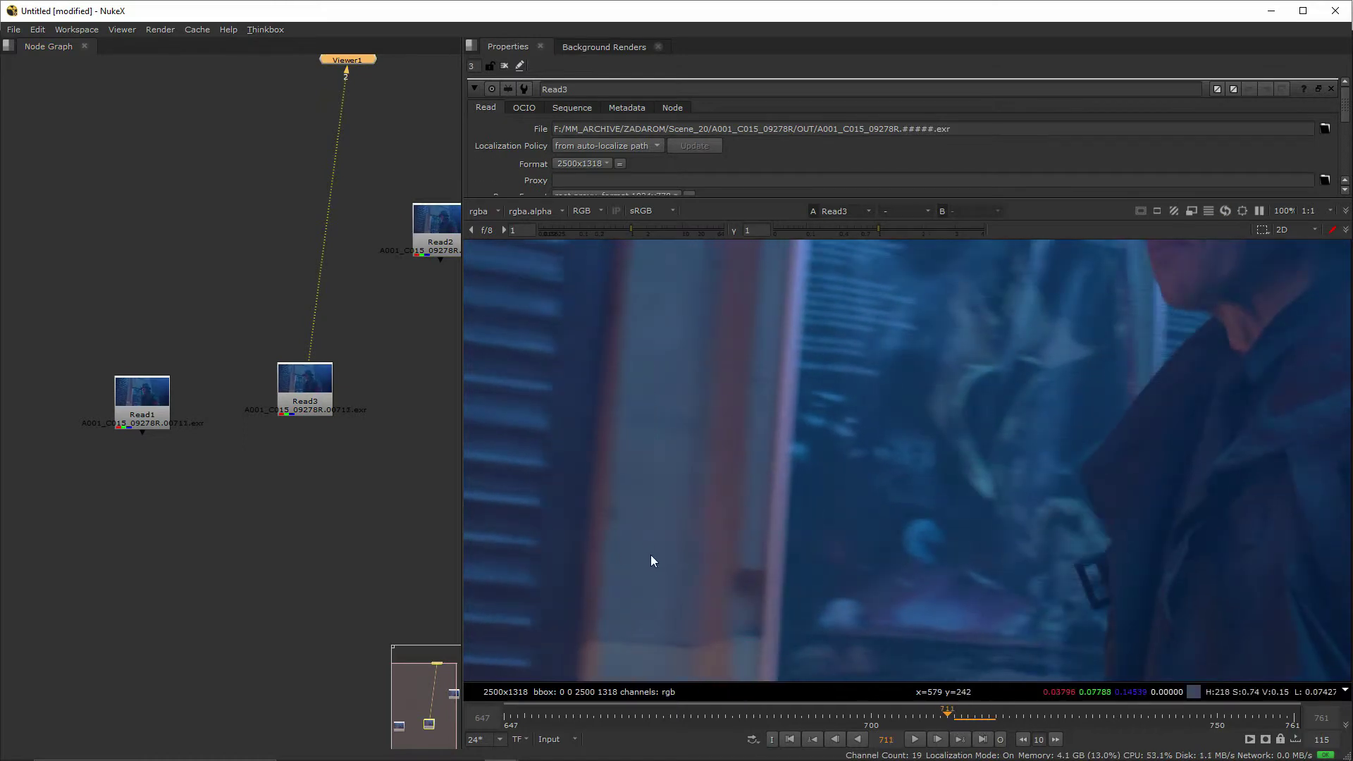
pyautogui.moveTo(162, 403); pyautogui.dragTo(171, 374)
pyautogui.press('2')
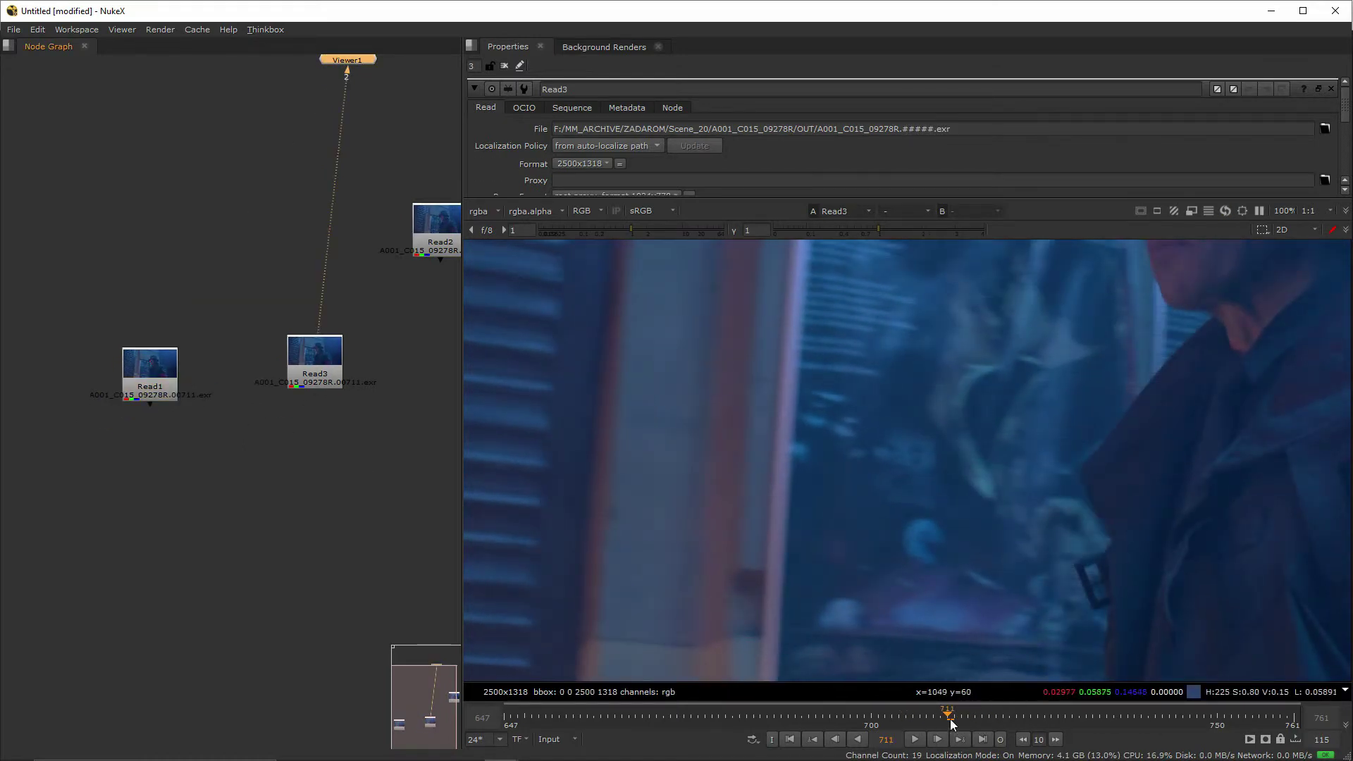
pyautogui.moveTo(949, 722); pyautogui.dragTo(983, 723)
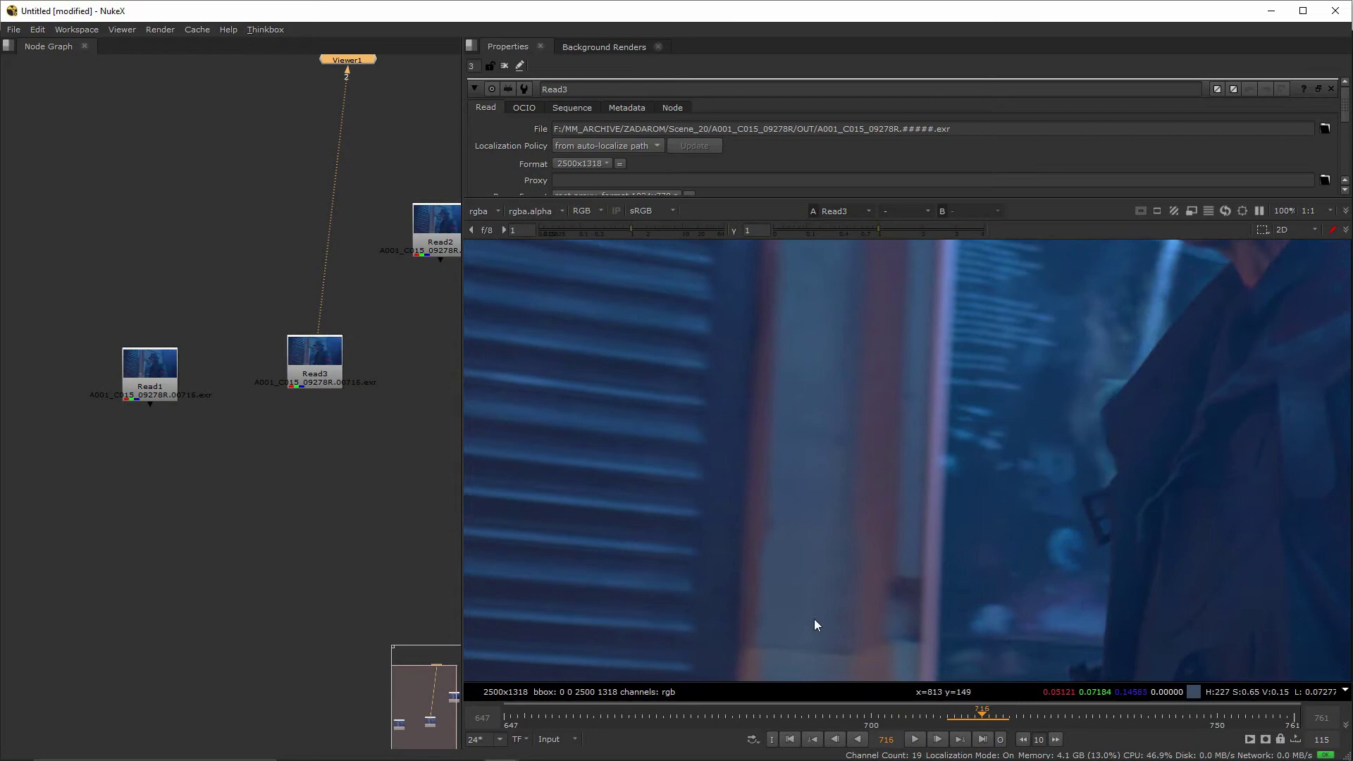
pyautogui.scroll(-5, 814, 625)
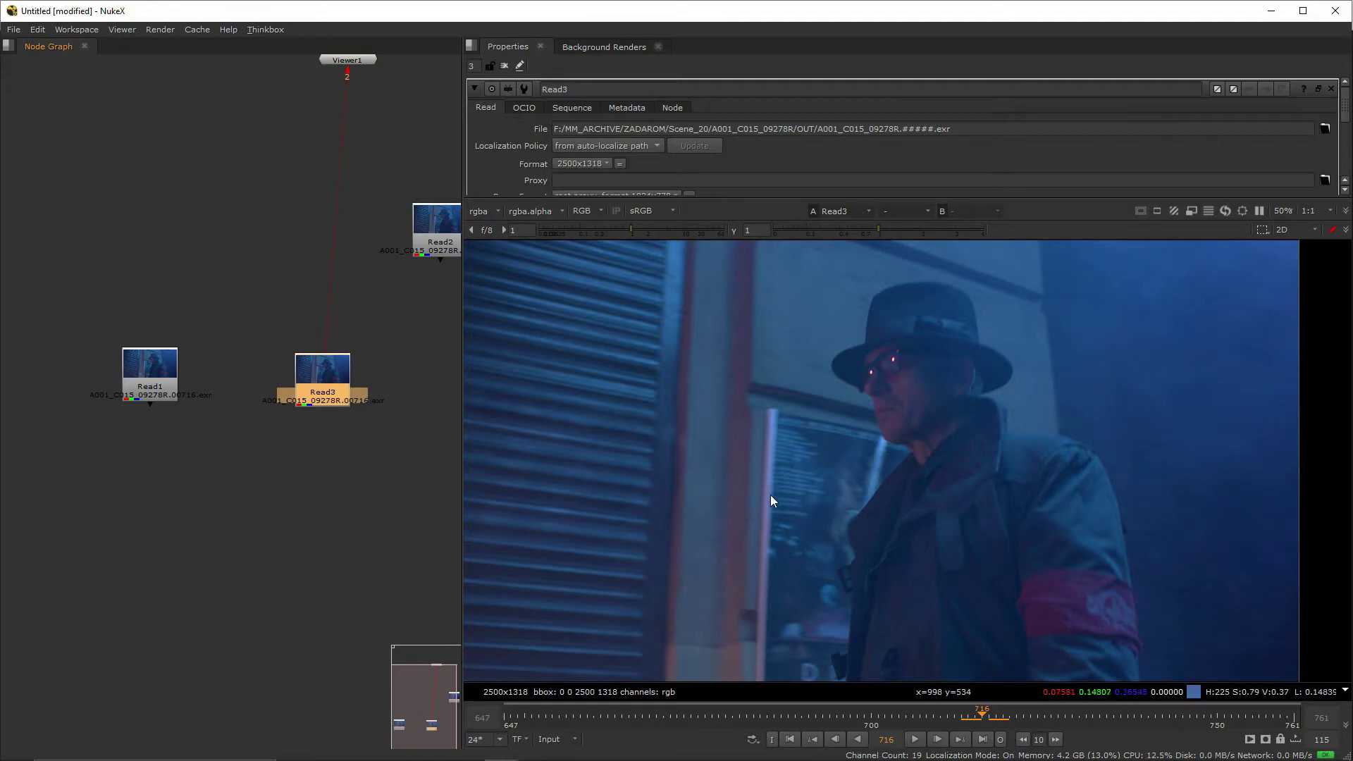
# - Examine the man's glowing eyes in Read3 at frame 716, play the shot, and show Read1 in the viewer
pyautogui.scroll(4, 901, 361)
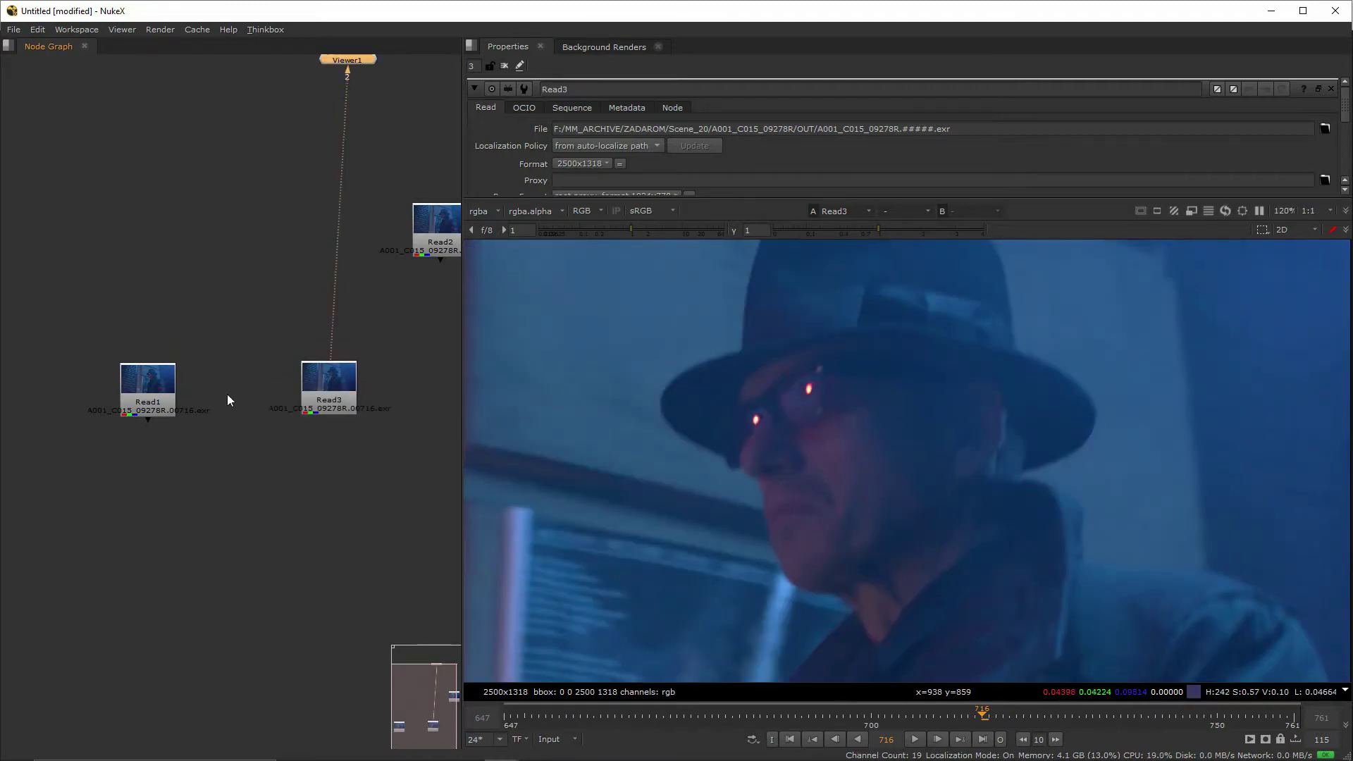
pyautogui.scroll(-3, 703, 573)
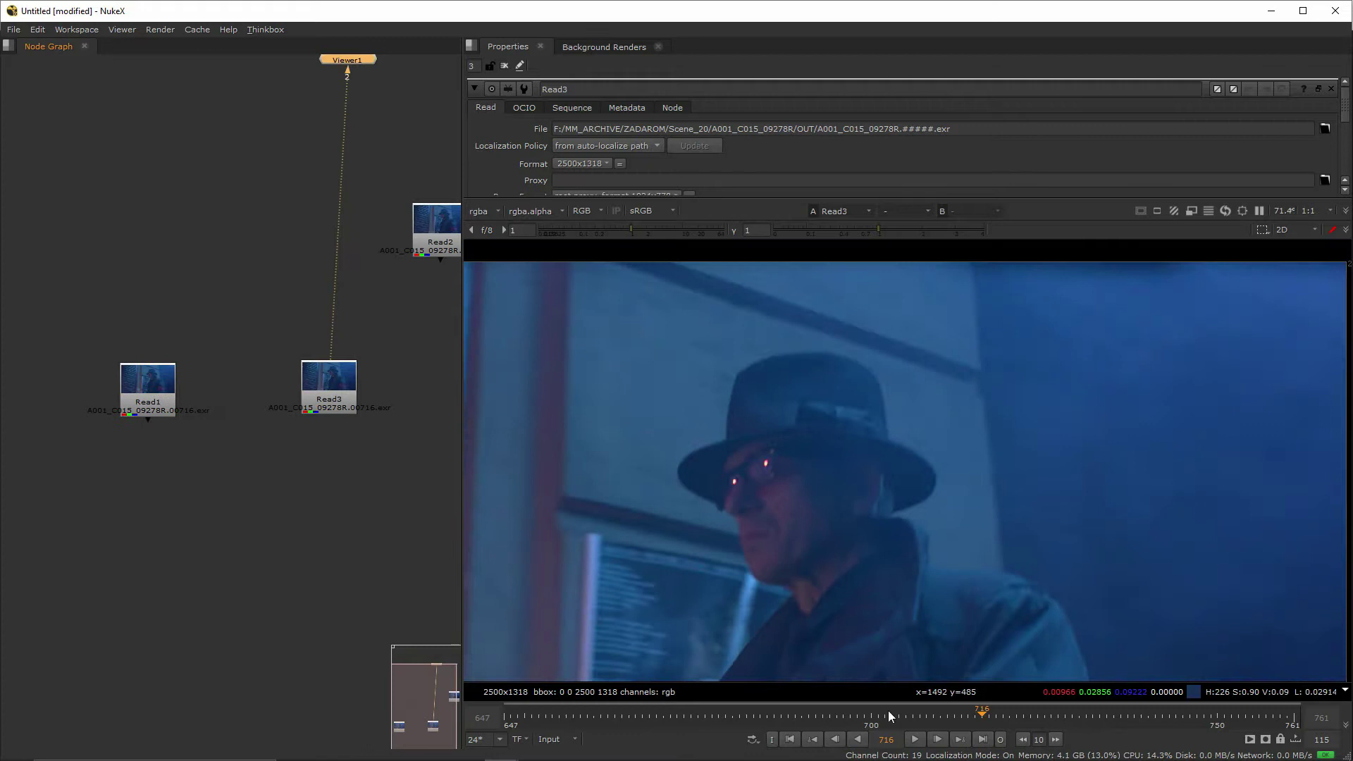
pyautogui.click(916, 742)
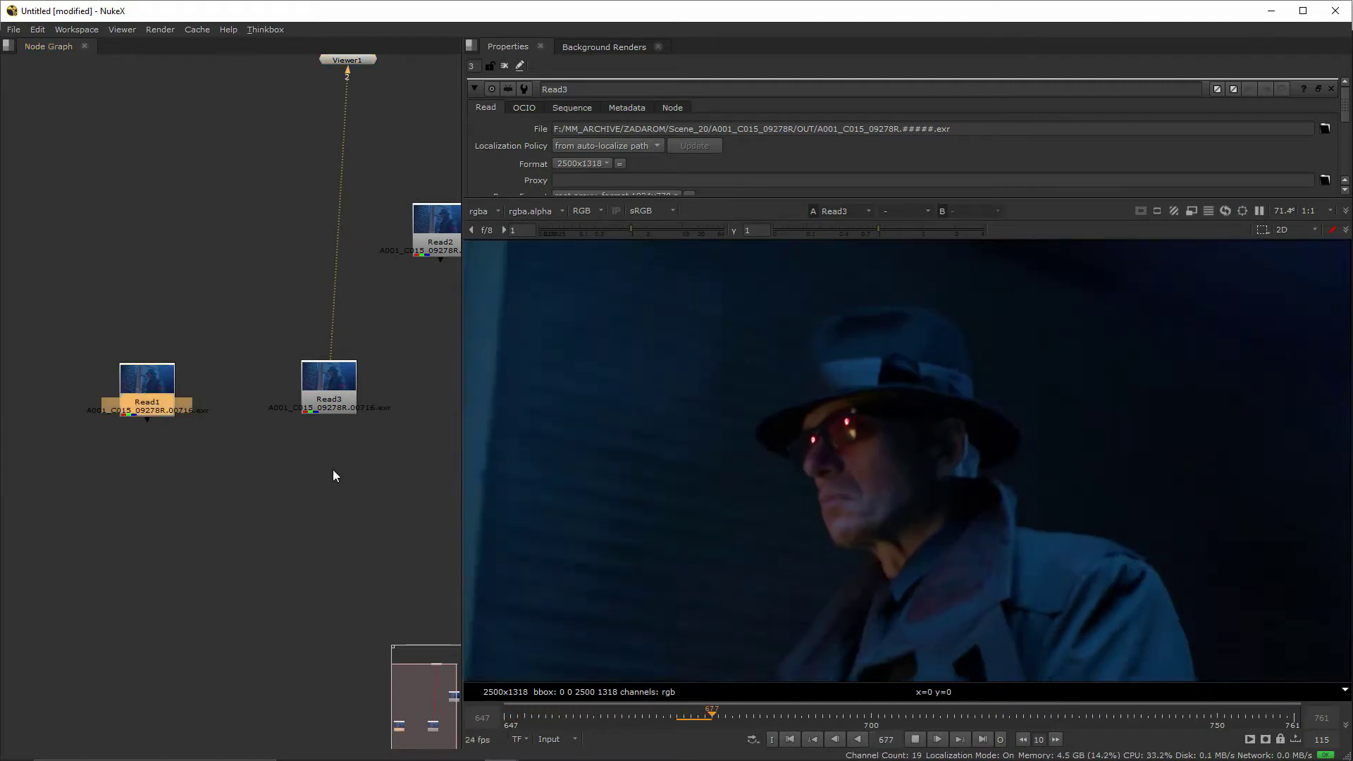
pyautogui.click(161, 400)
pyautogui.press('2')
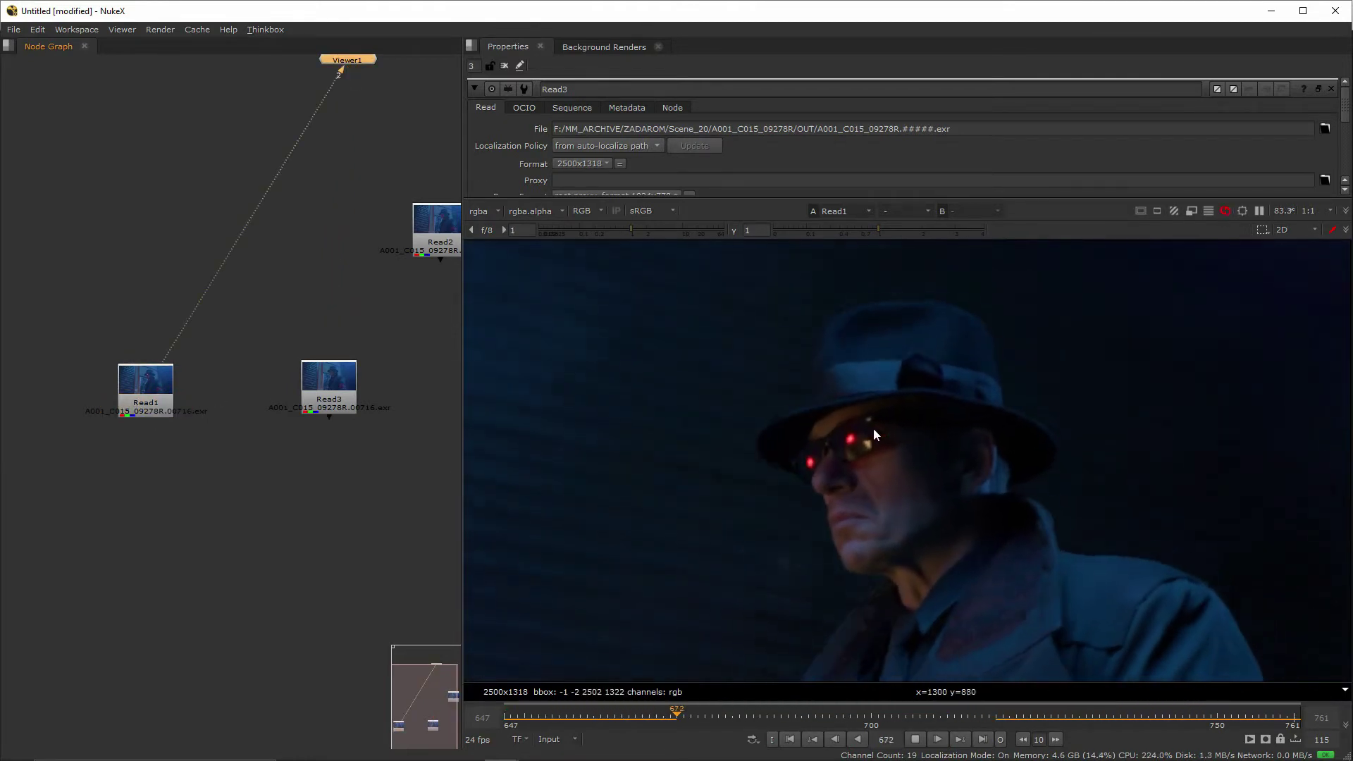
# - Keep the shot playing while alternating the viewer between Read3 and Read1 to compare the eyes and background
pyautogui.click(345, 393)
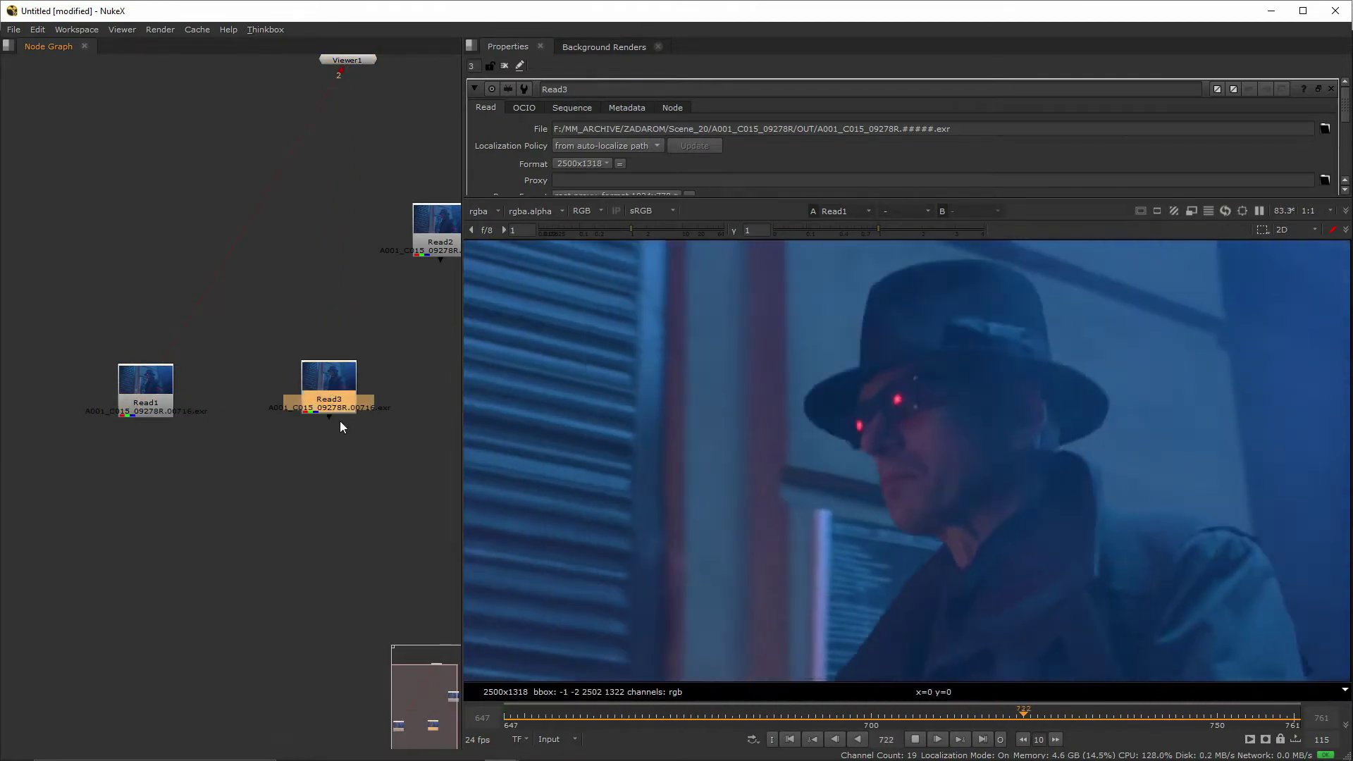
pyautogui.press('2')
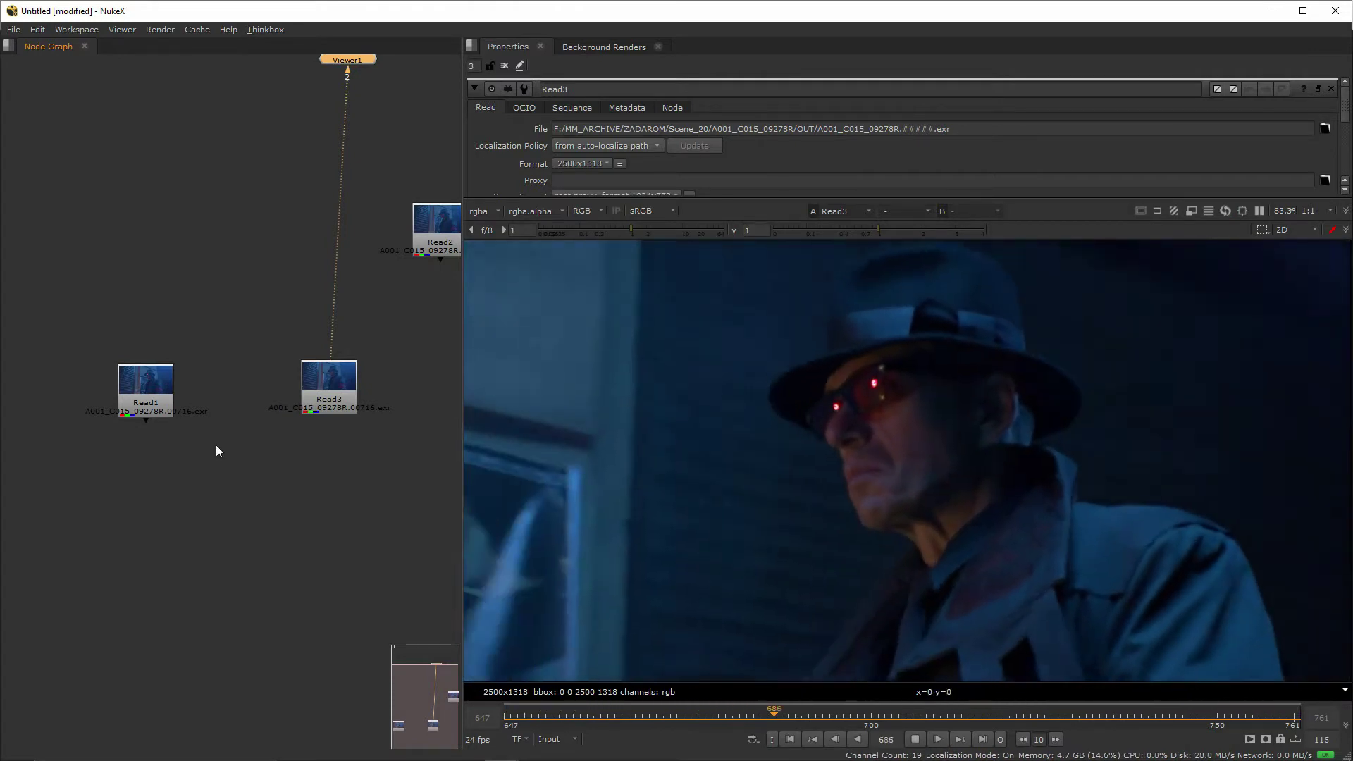
pyautogui.click(169, 395)
pyautogui.press('2')
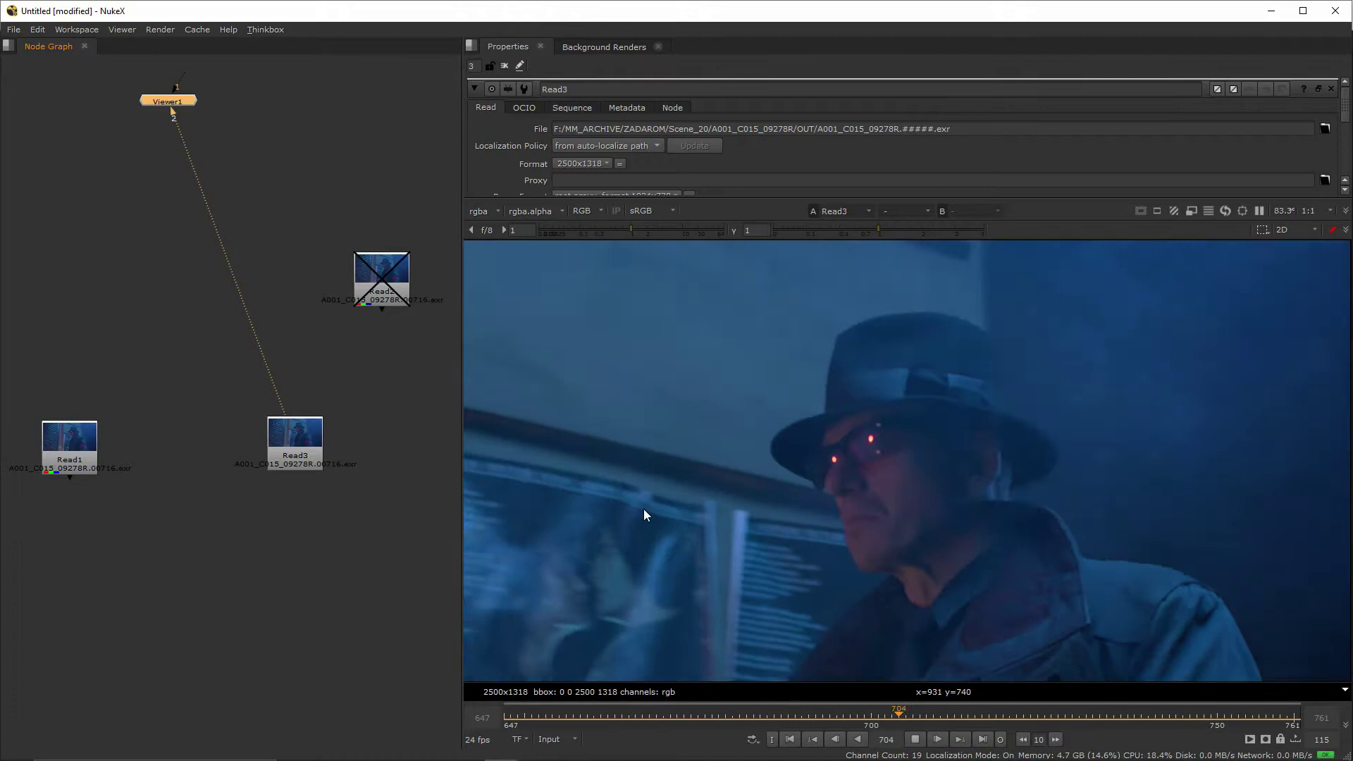
pyautogui.moveTo(57, 436); pyautogui.dragTo(64, 426)
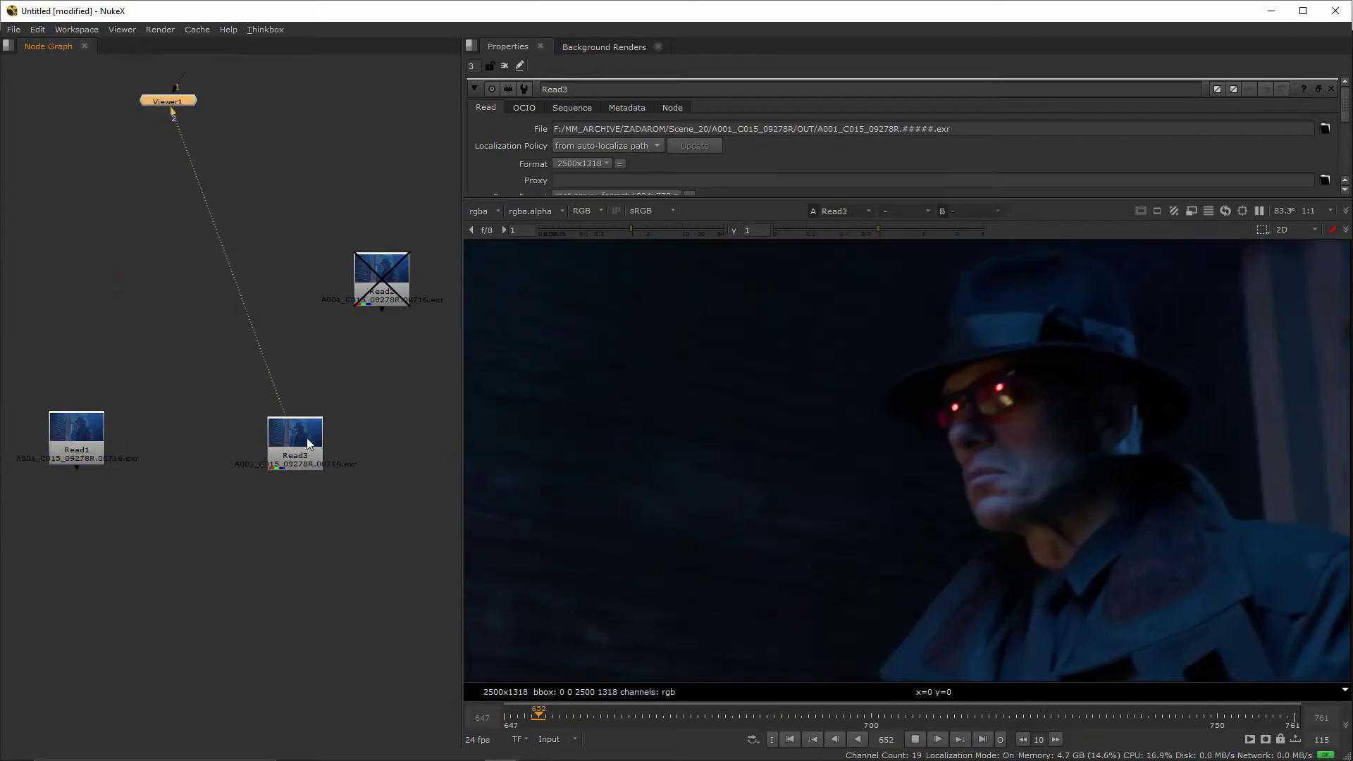
pyautogui.moveTo(307, 438)
pyautogui.mouseDown()
pyautogui.moveTo(327, 429)
pyautogui.moveTo(329, 444)
pyautogui.mouseUp()
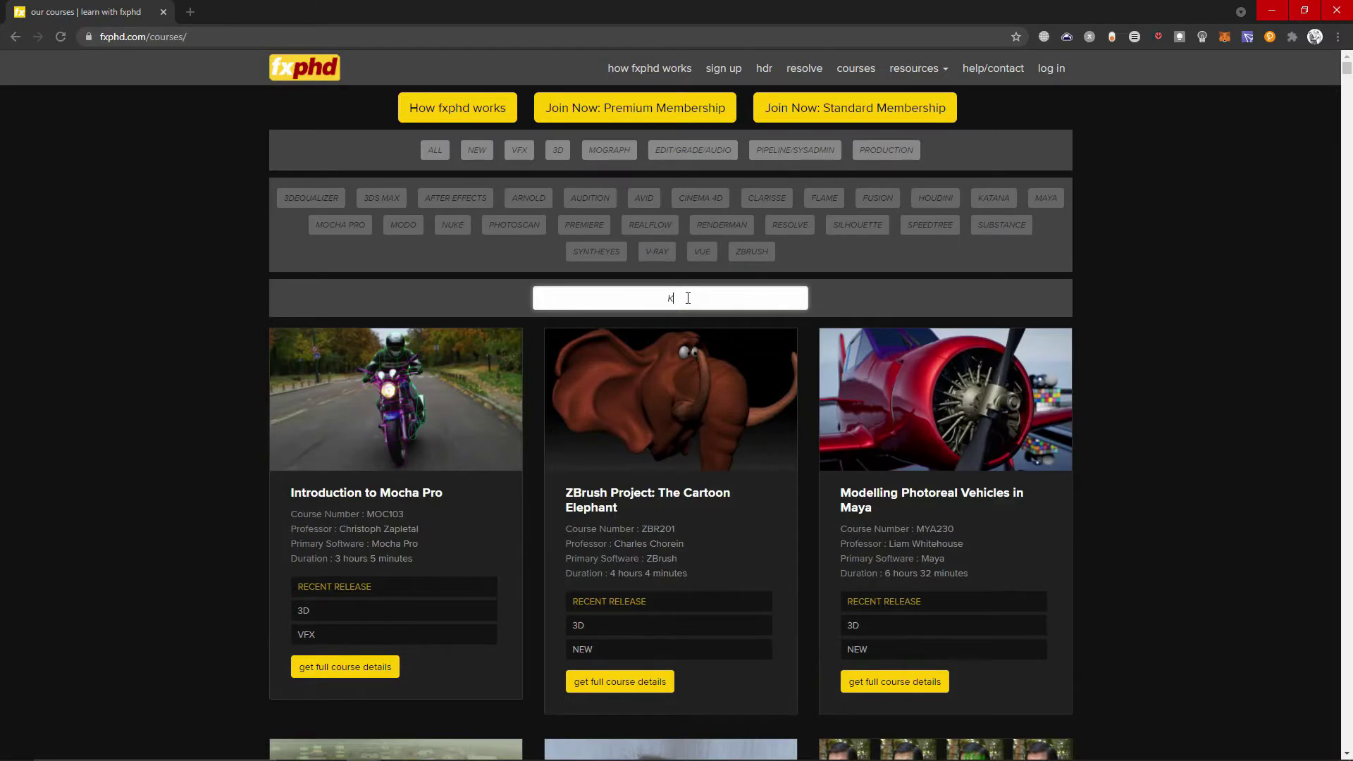
# - In the browser, search the fxphd course catalogue by the instructor's first name and look through the courses
pyautogui.write('IRILL')
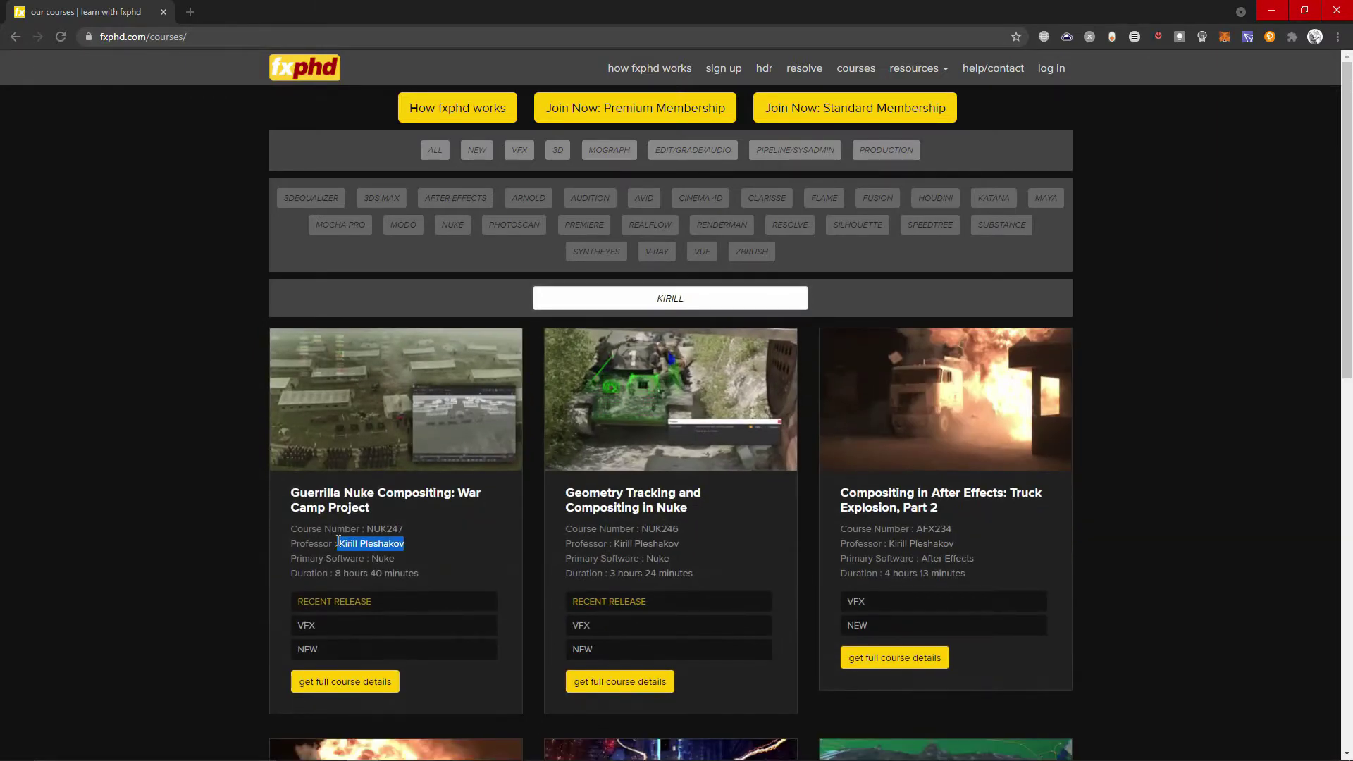
pyautogui.scroll(-6, 1148, 525)
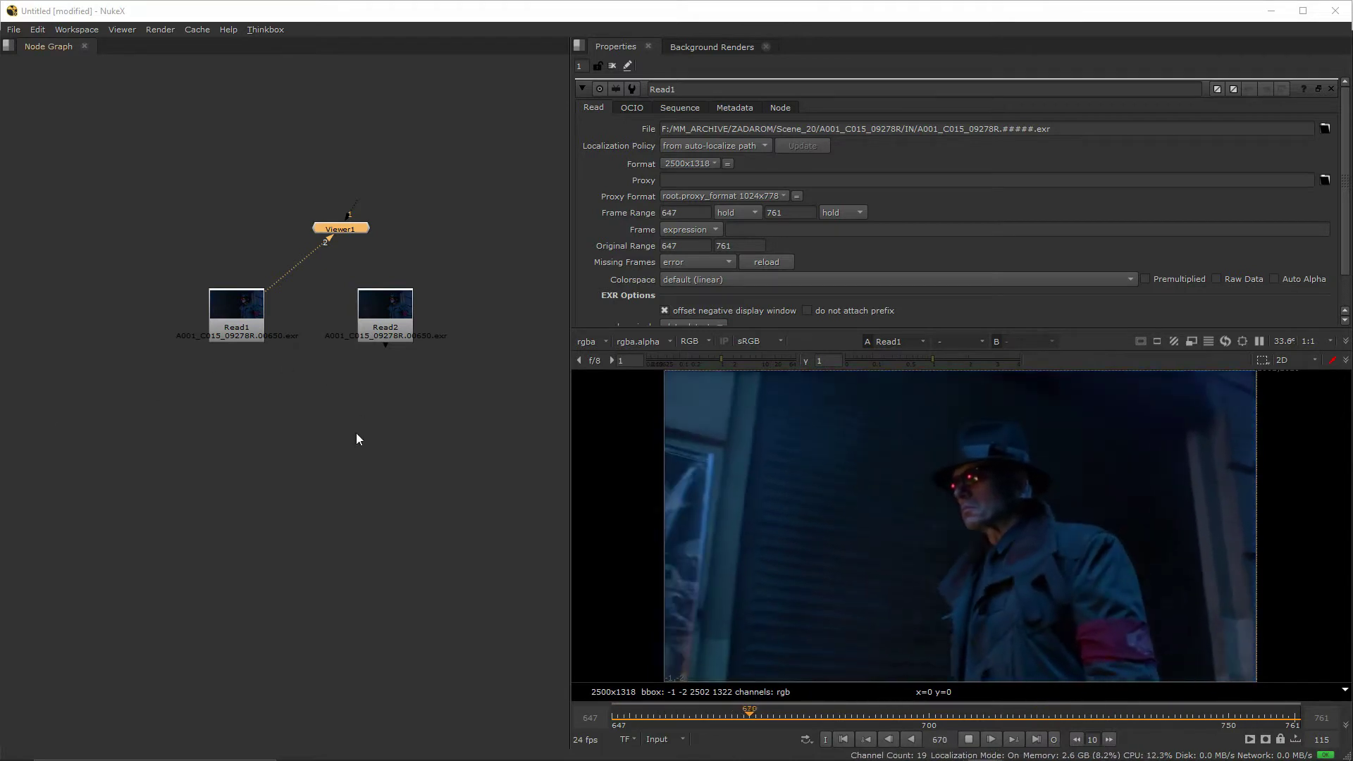
# - Return to NukeX and adjust the Properties pane height so that all of Read1's settings fit above the viewer
pyautogui.moveTo(356, 439); pyautogui.dragTo(260, 507, button='middle')
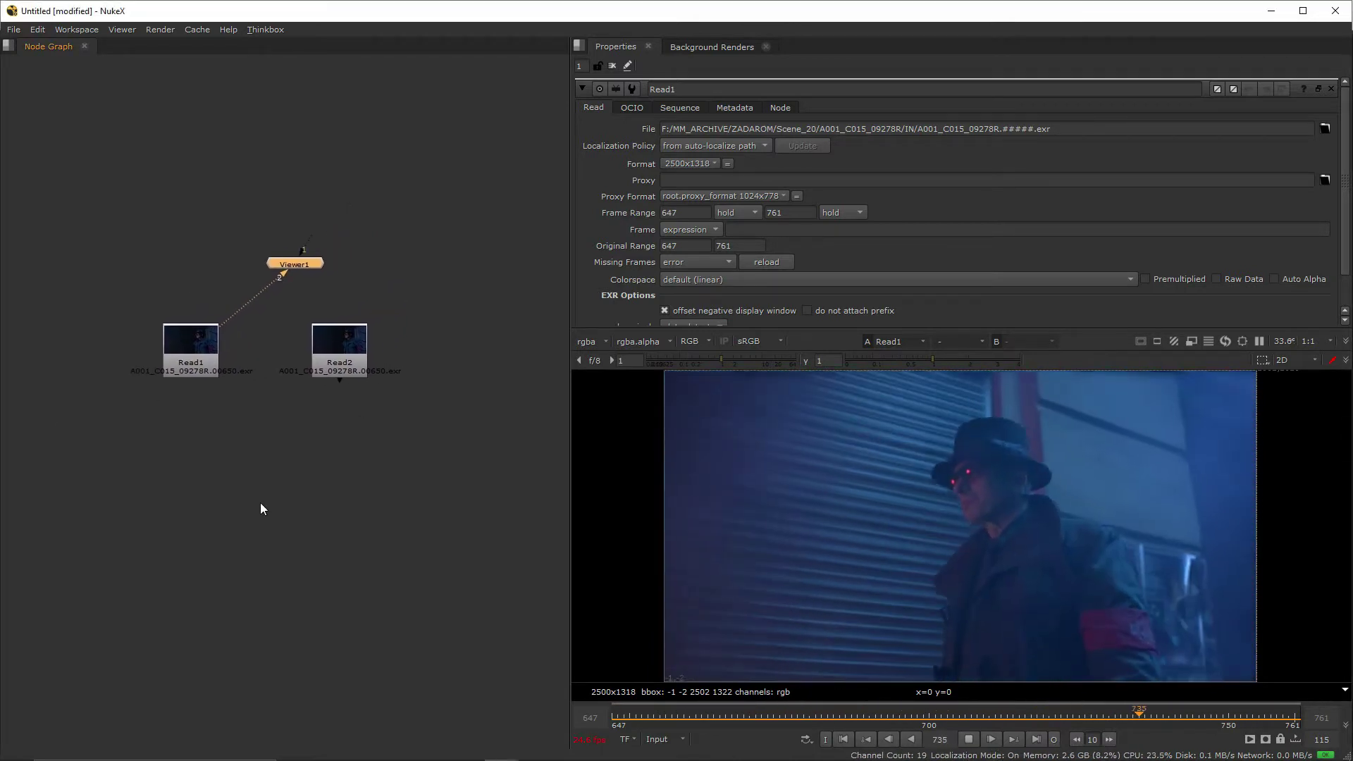
pyautogui.moveTo(616, 327); pyautogui.dragTo(617, 377)
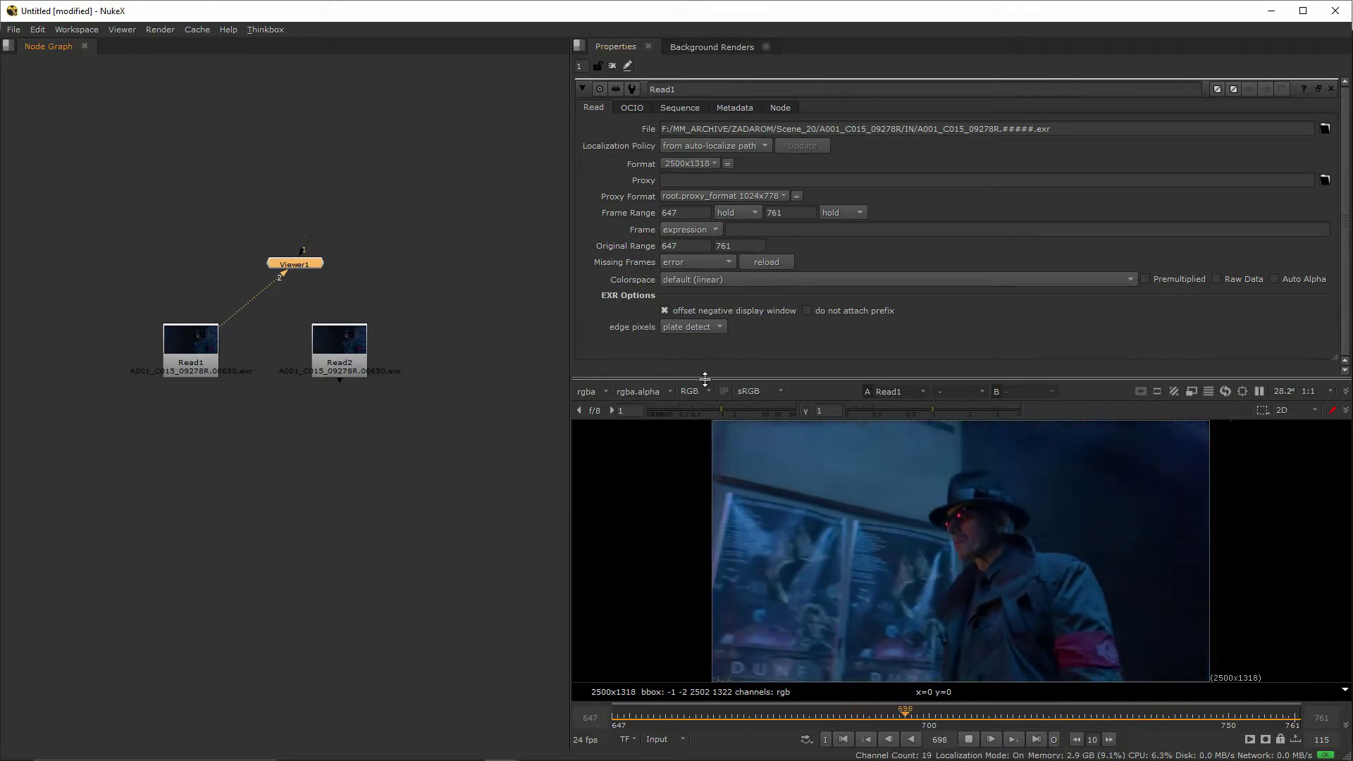
pyautogui.moveTo(705, 379); pyautogui.dragTo(704, 360)
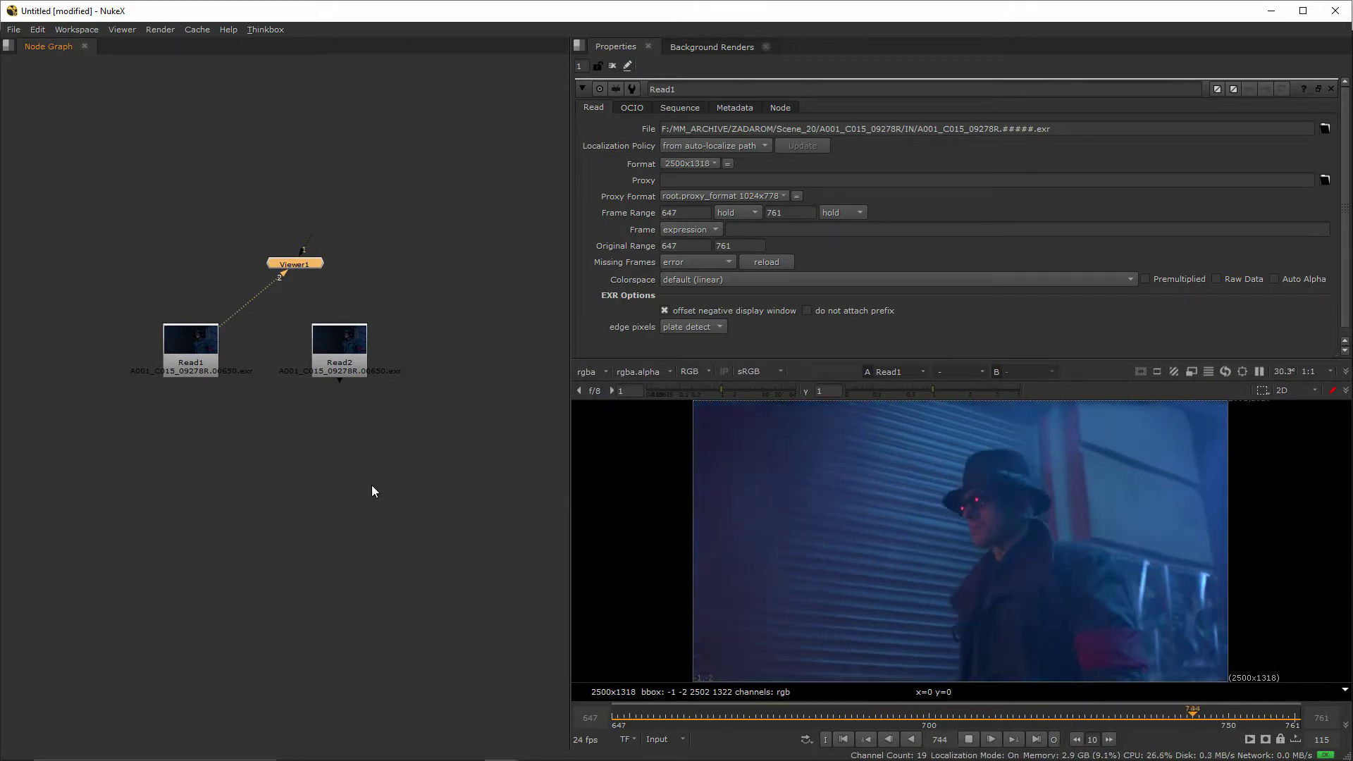
pyautogui.moveTo(332, 546); pyautogui.dragTo(342, 537, button='middle')
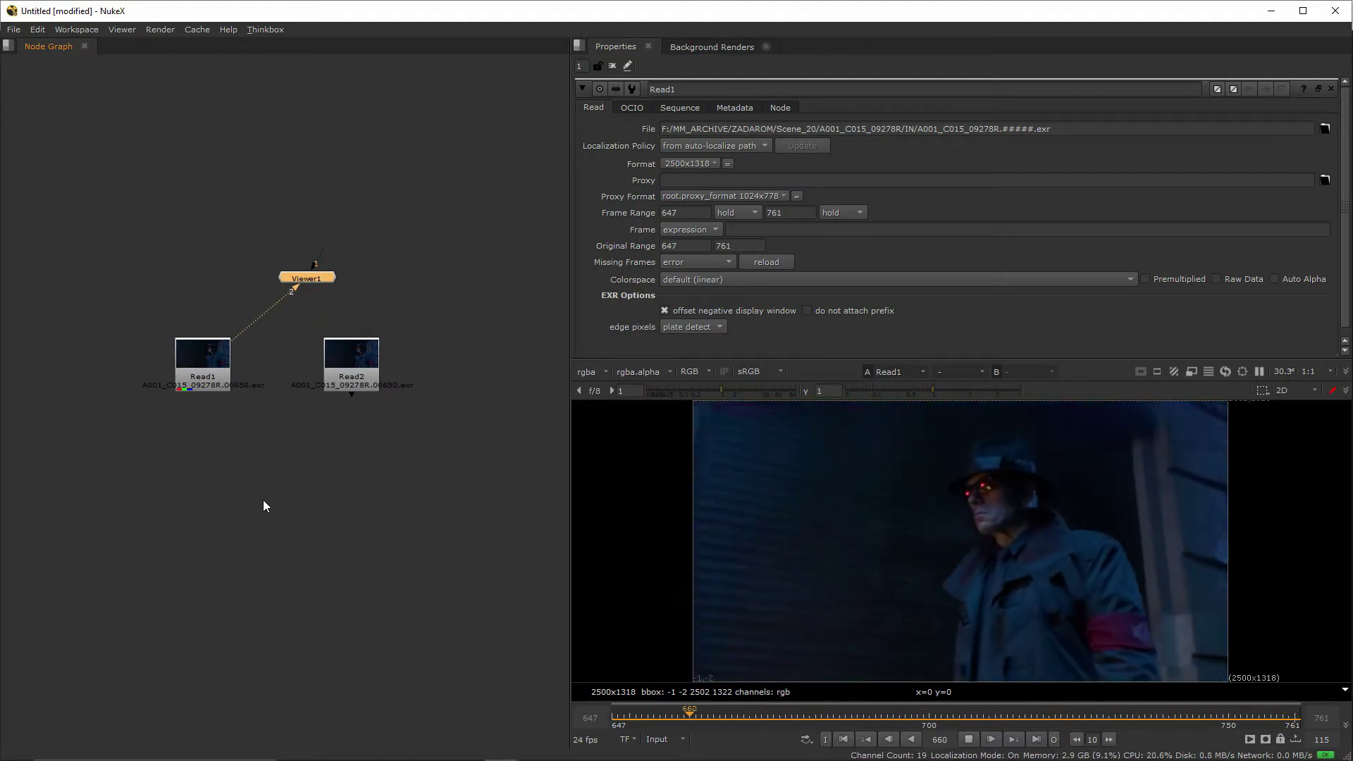
# - Look through the available workspace layout presets
pyautogui.click(73, 30)
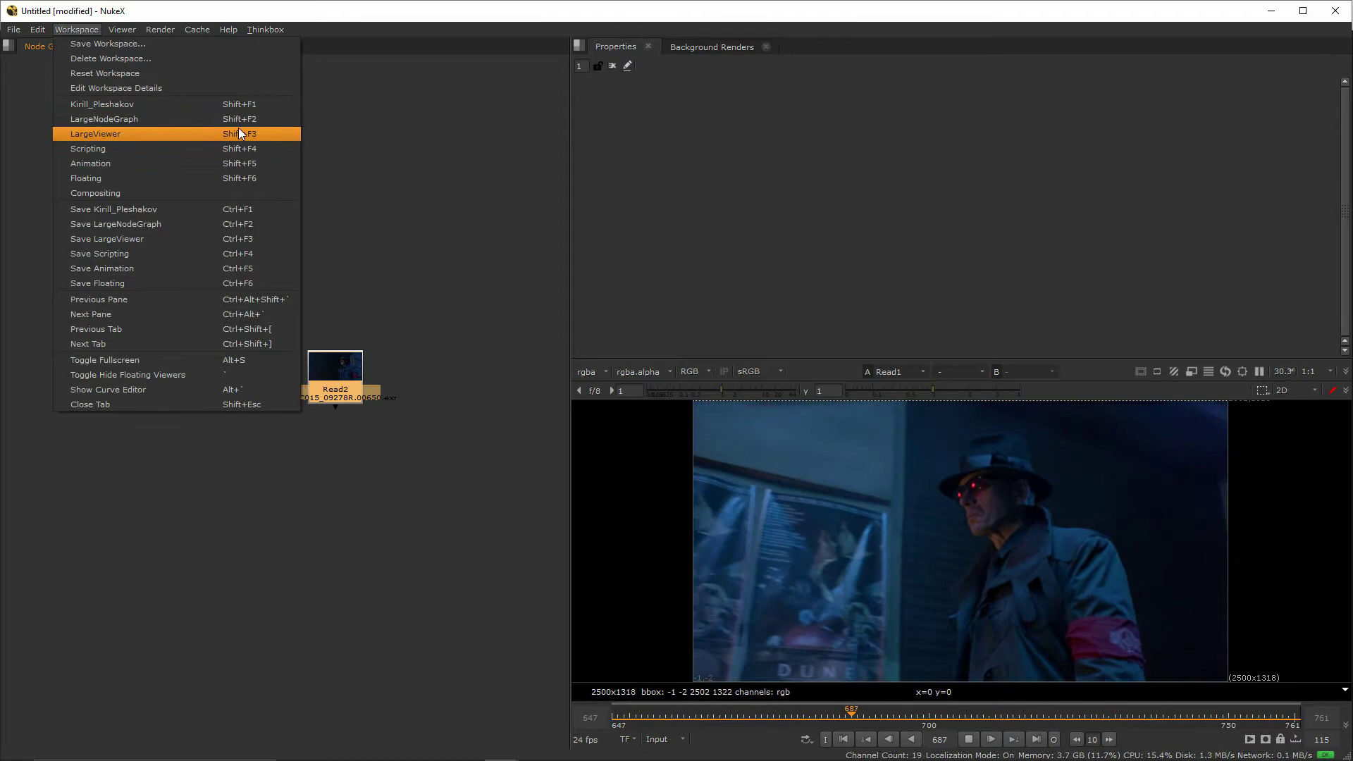
pyautogui.click(234, 149)
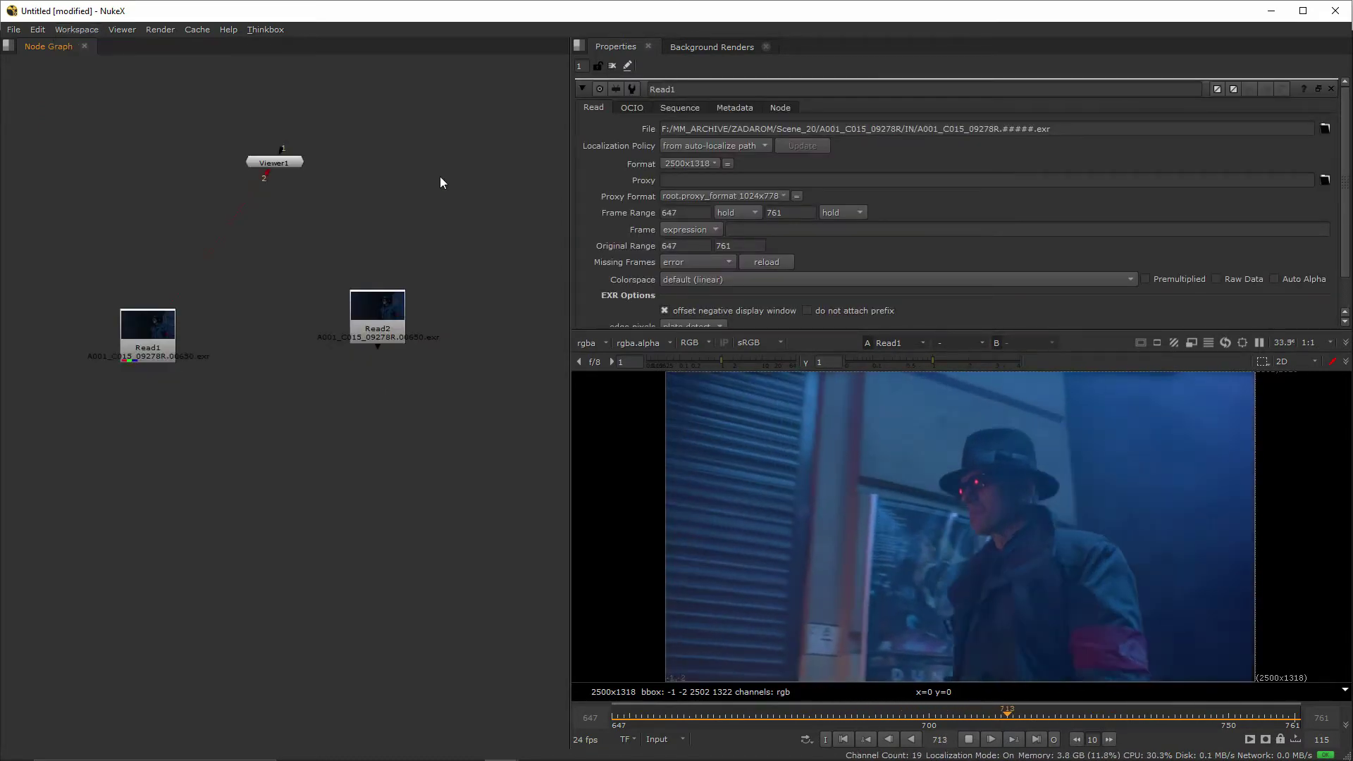
# - Try switching the workspace layout to the LargeNodeGraph preset
pyautogui.hotkey('shift', 'F1')
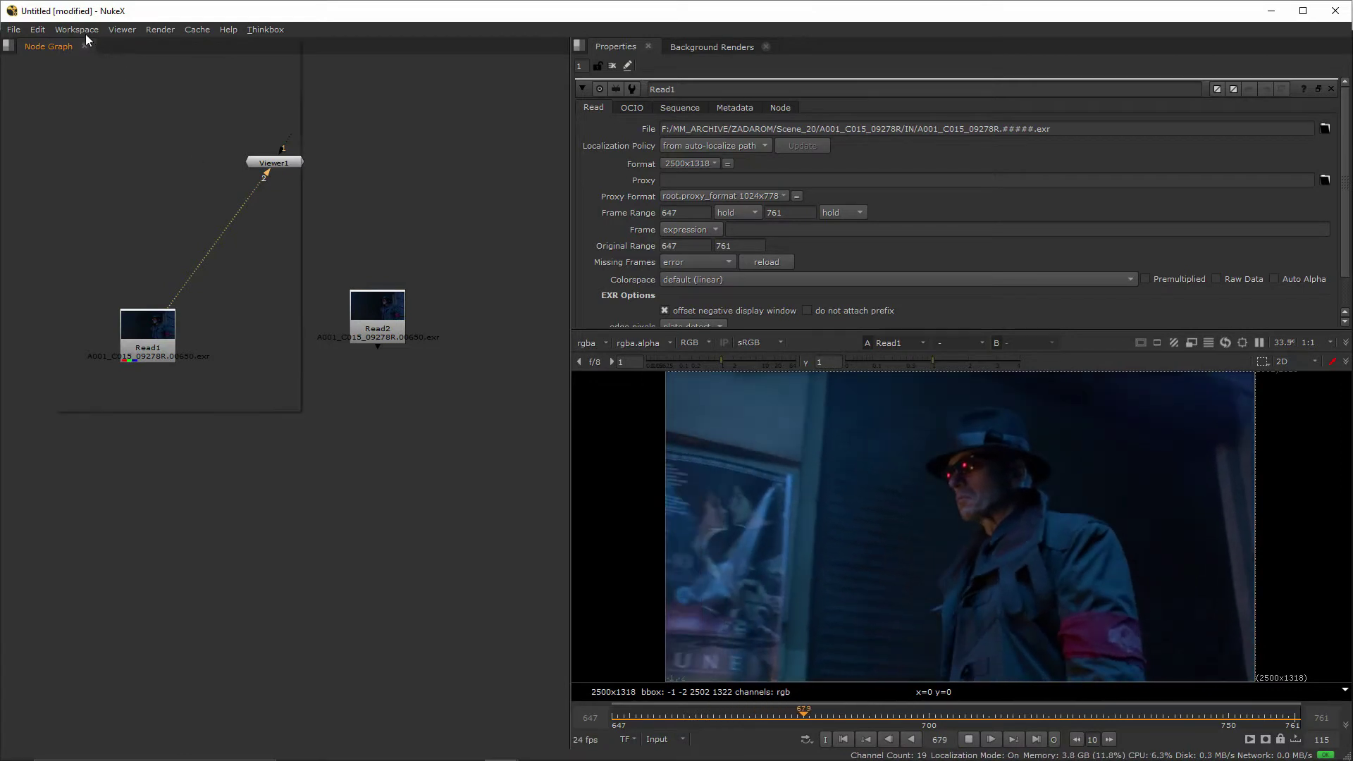
pyautogui.click(84, 30)
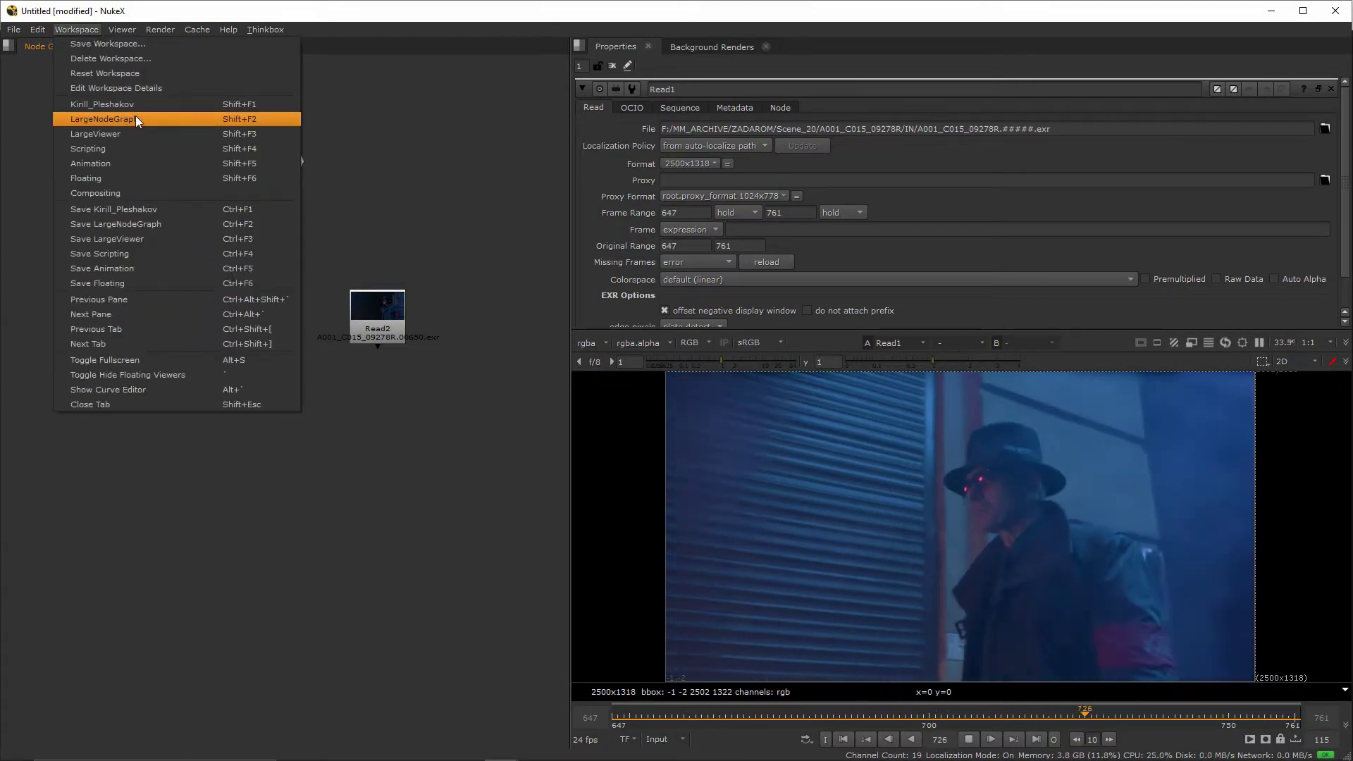
pyautogui.click(105, 119)
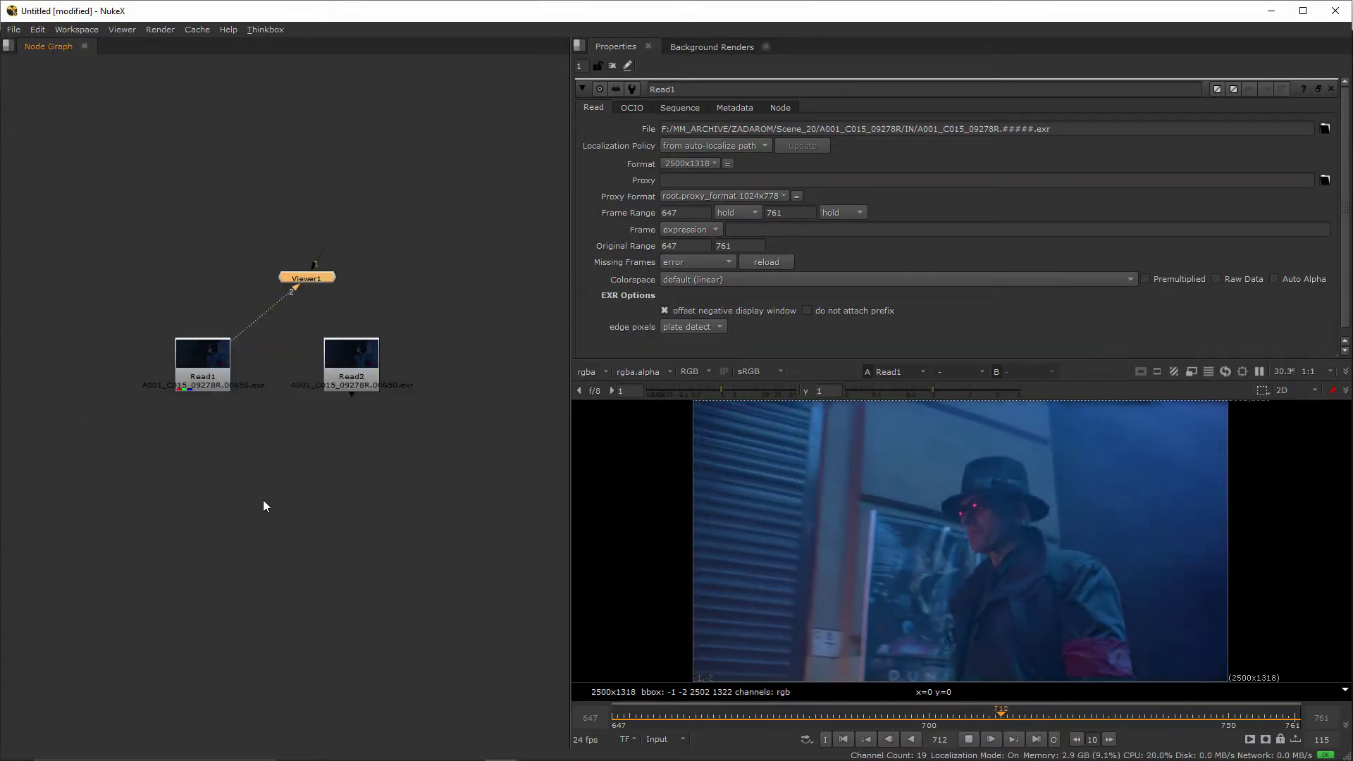
# - Bring up and dismiss the node search in the Node Graph, and toggle the viewer to 3D and back to 2D
pyautogui.moveTo(292, 447); pyautogui.dragTo(263, 470, button='middle')
pyautogui.click(255, 517)
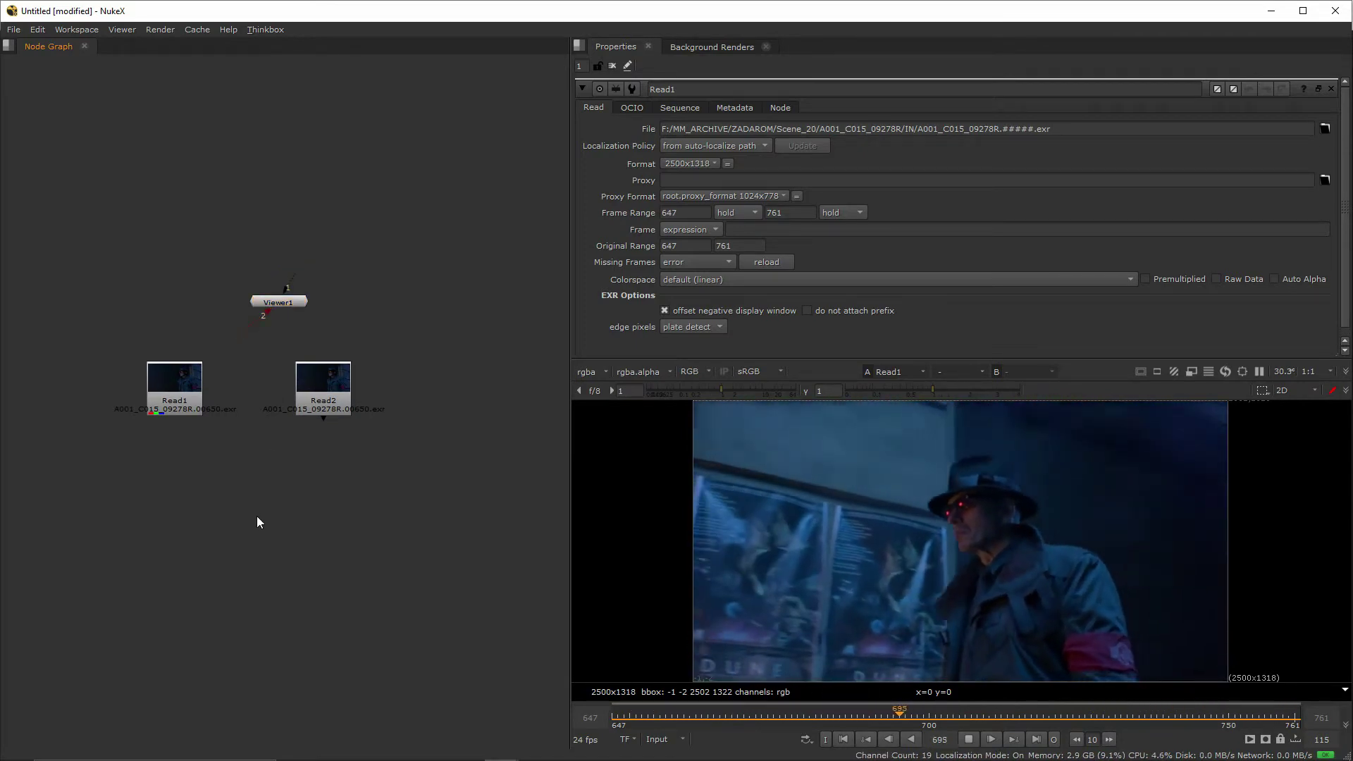
pyautogui.press('Tab')
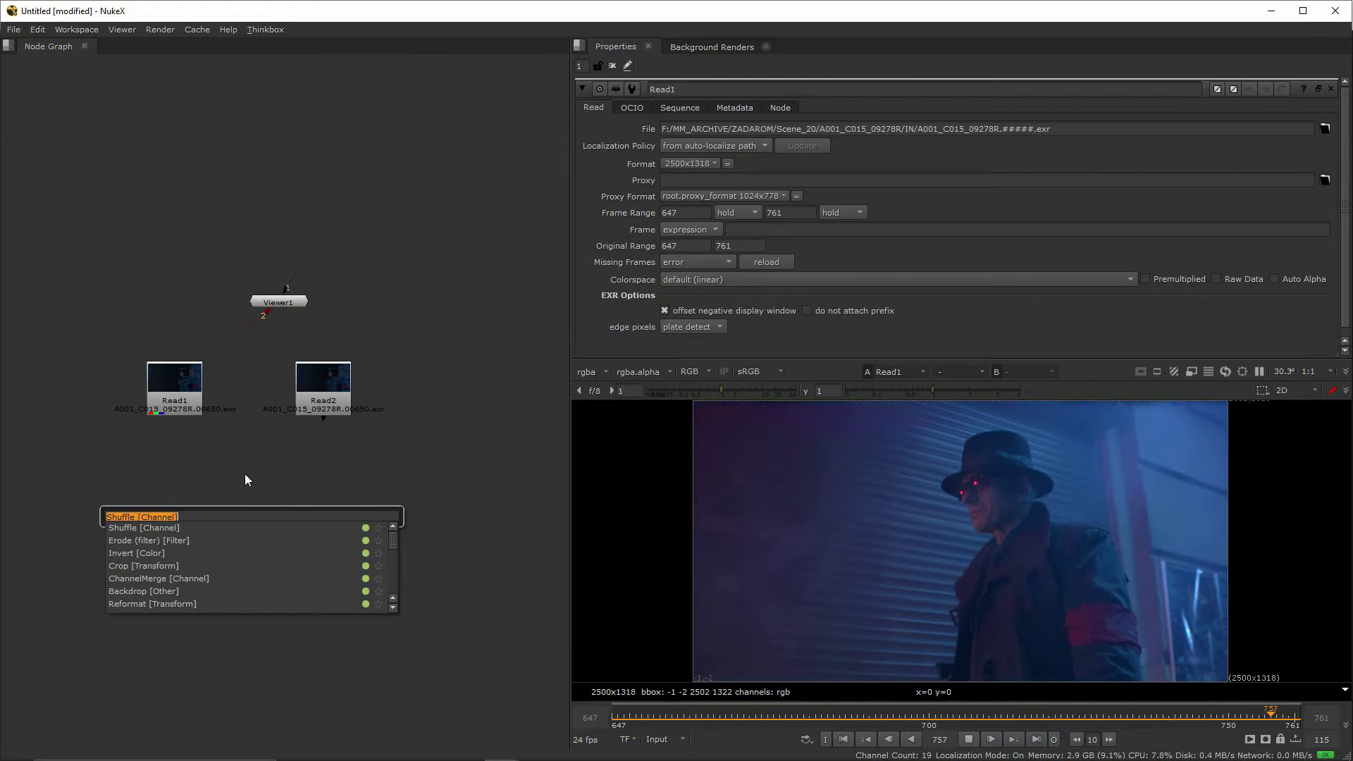
pyautogui.click(222, 473)
pyautogui.click(221, 472)
pyautogui.press('Tab')
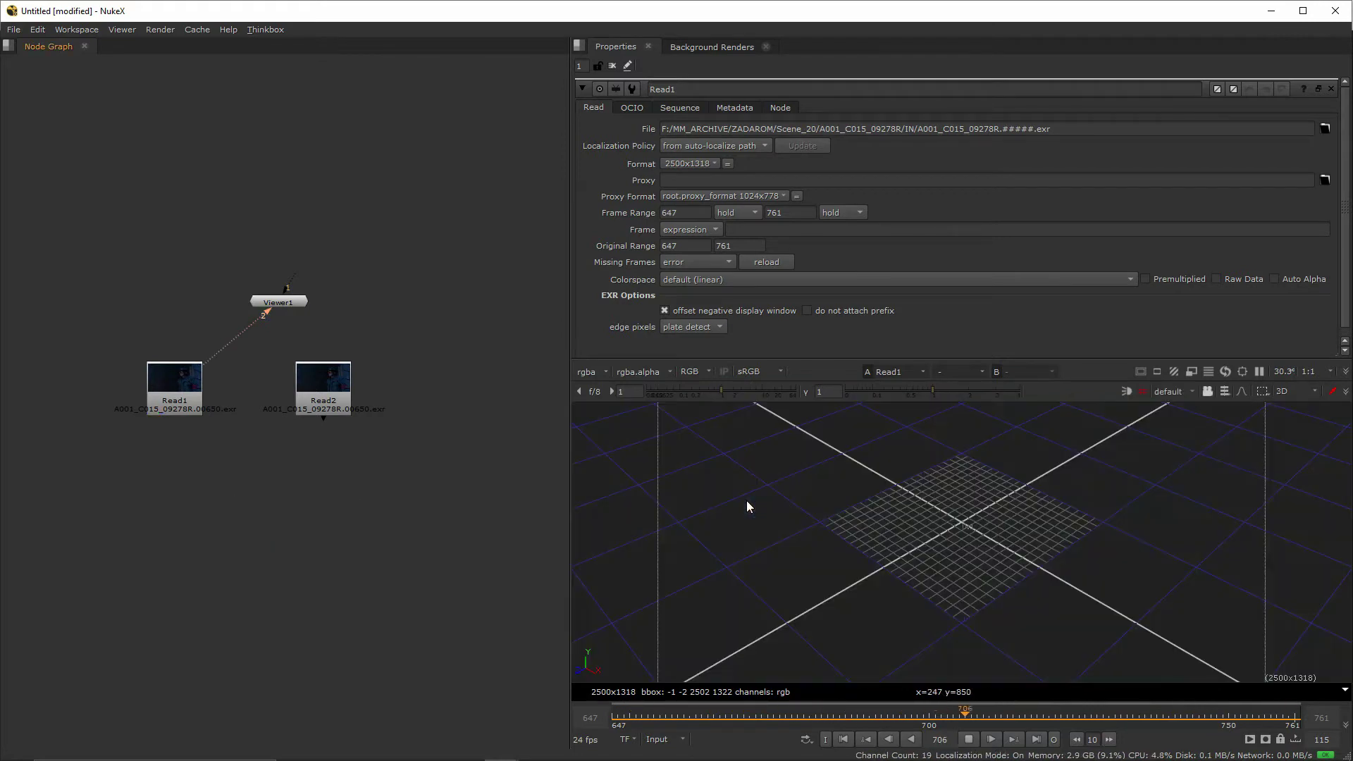
pyautogui.press('Tab')
pyautogui.press('Tab')
pyautogui.press('Tab')
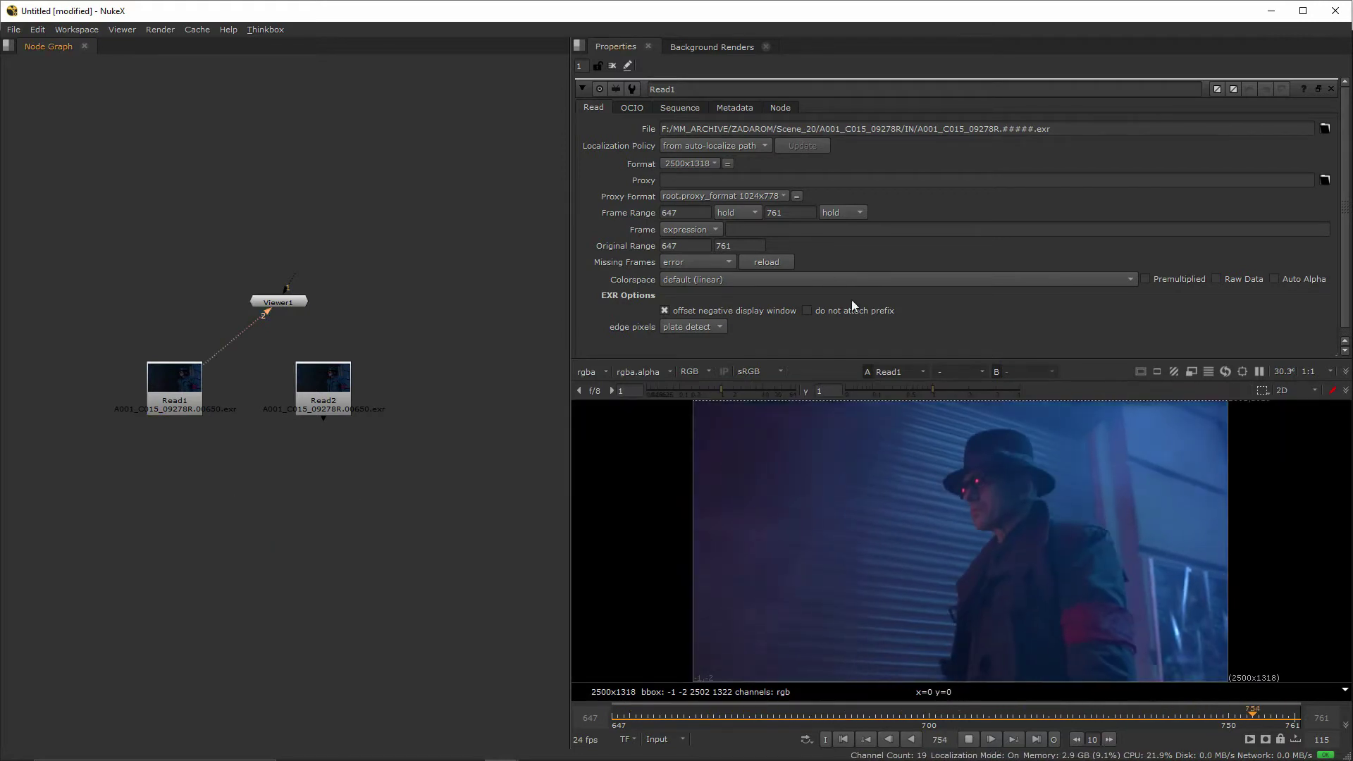
# - Add an unconnected Shuffle node below the two Read nodes
pyautogui.press('Tab')
pyautogui.write('shuffle')
pyautogui.press('Return')
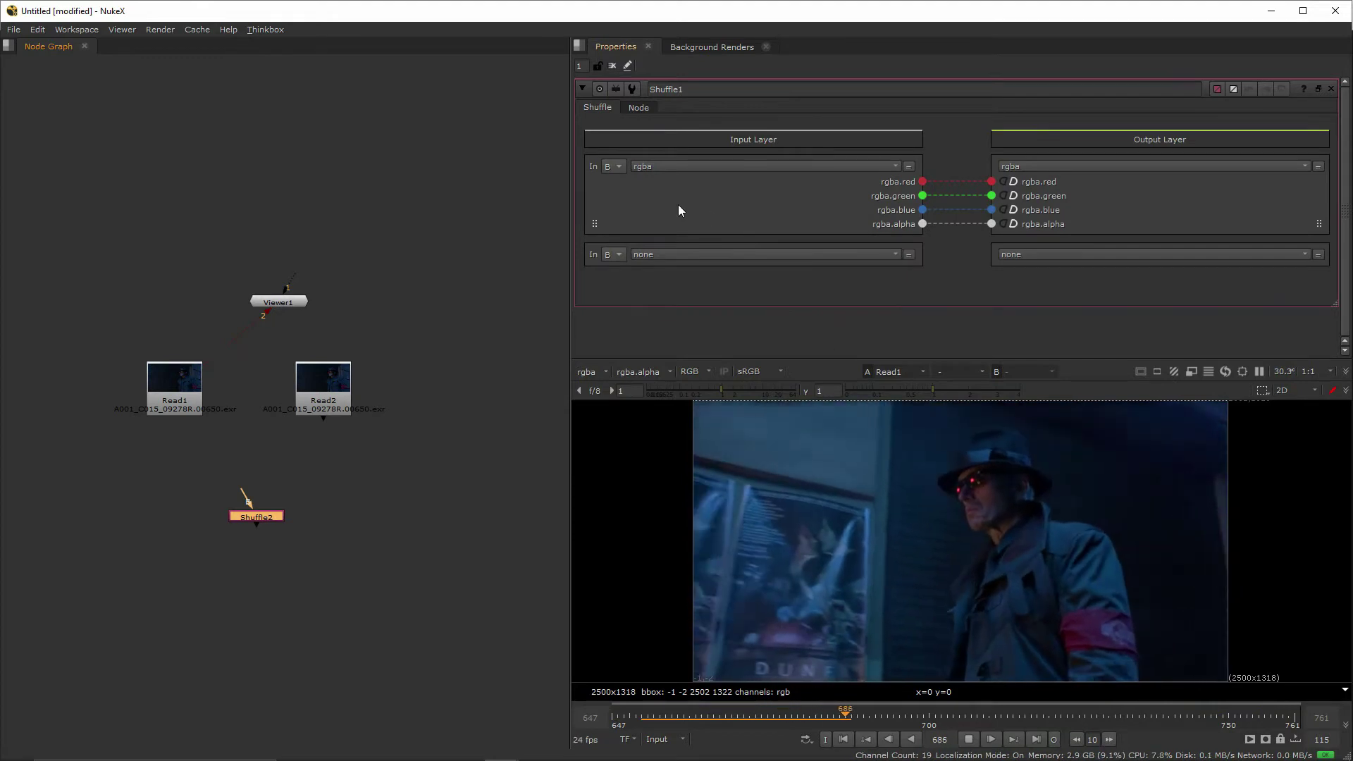
# - Add an Erode (filter) node connected directly beneath Read1
pyautogui.doubleClick(179, 416)
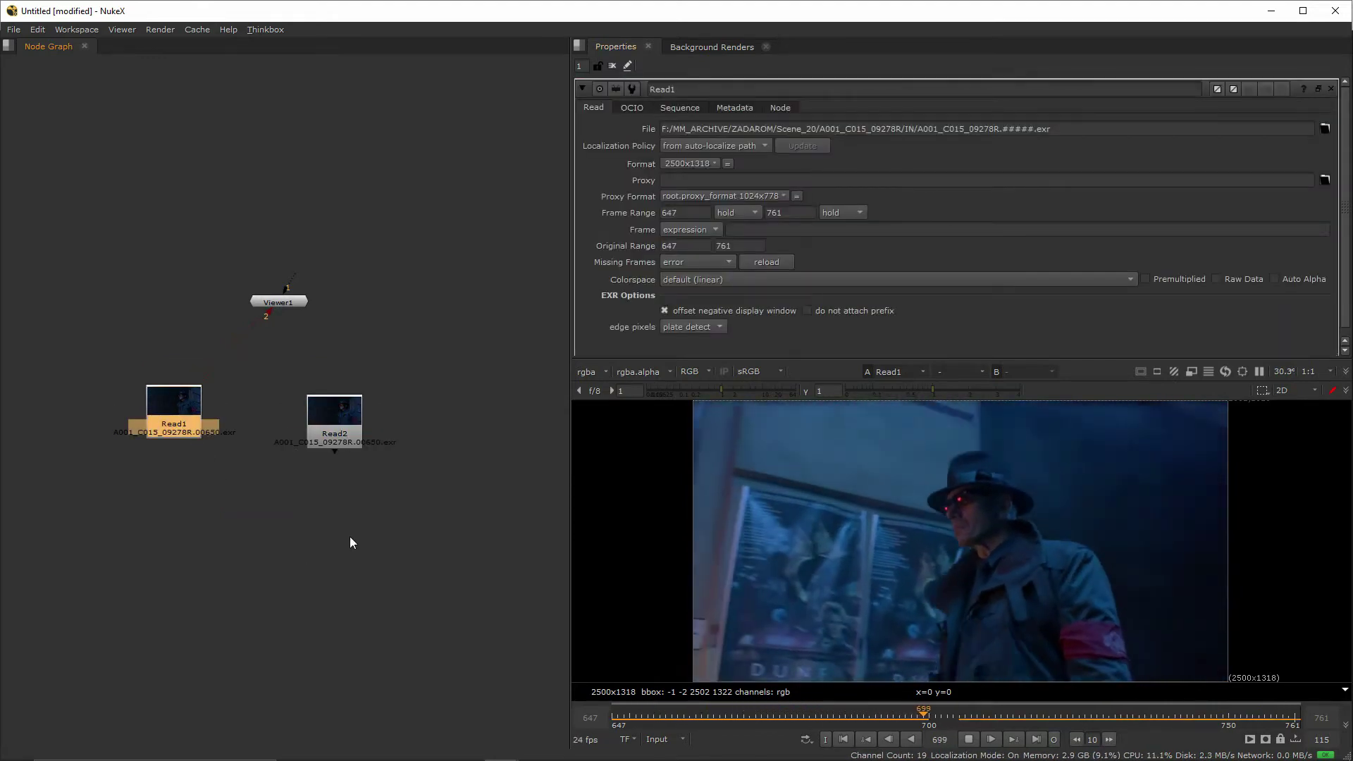
pyautogui.moveTo(231, 561); pyautogui.dragTo(234, 530, button='middle')
pyautogui.press('Tab')
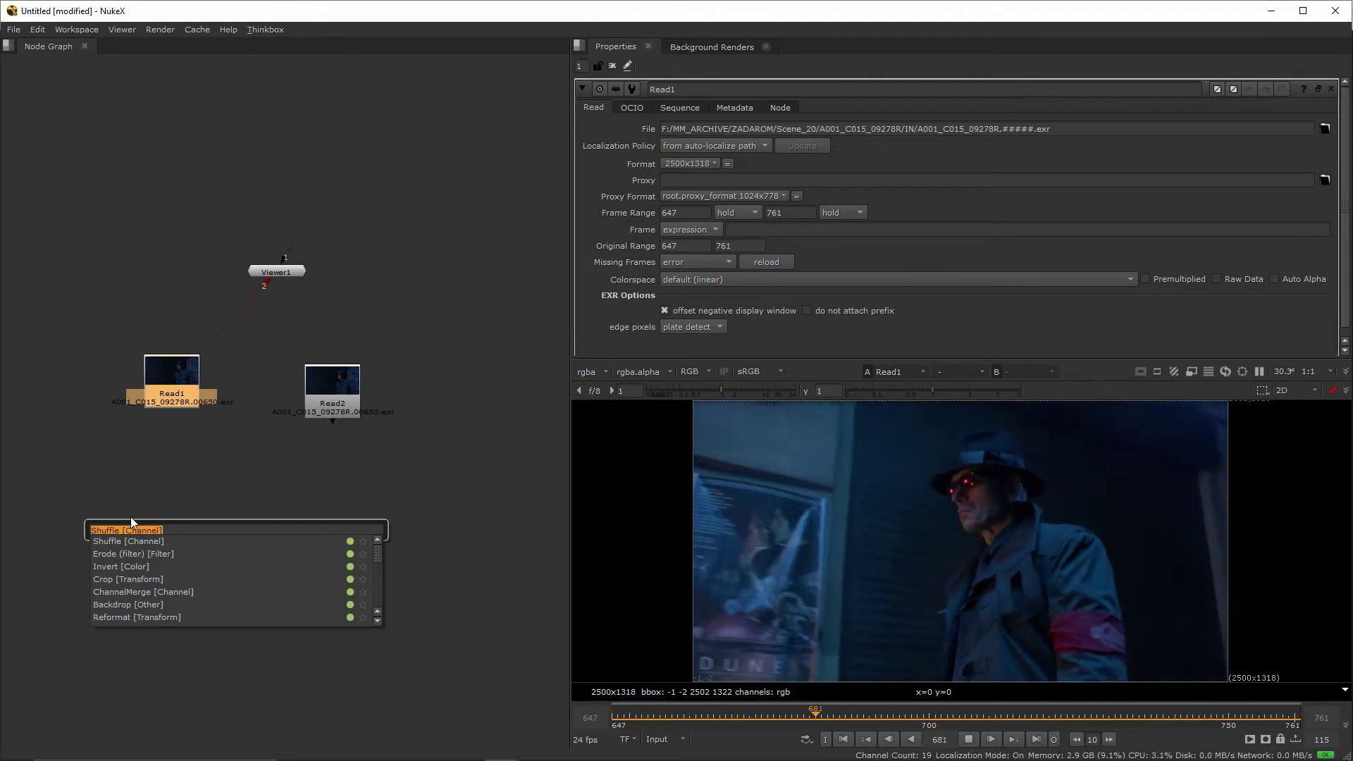
pyautogui.press('Down')
pyautogui.press('Down')
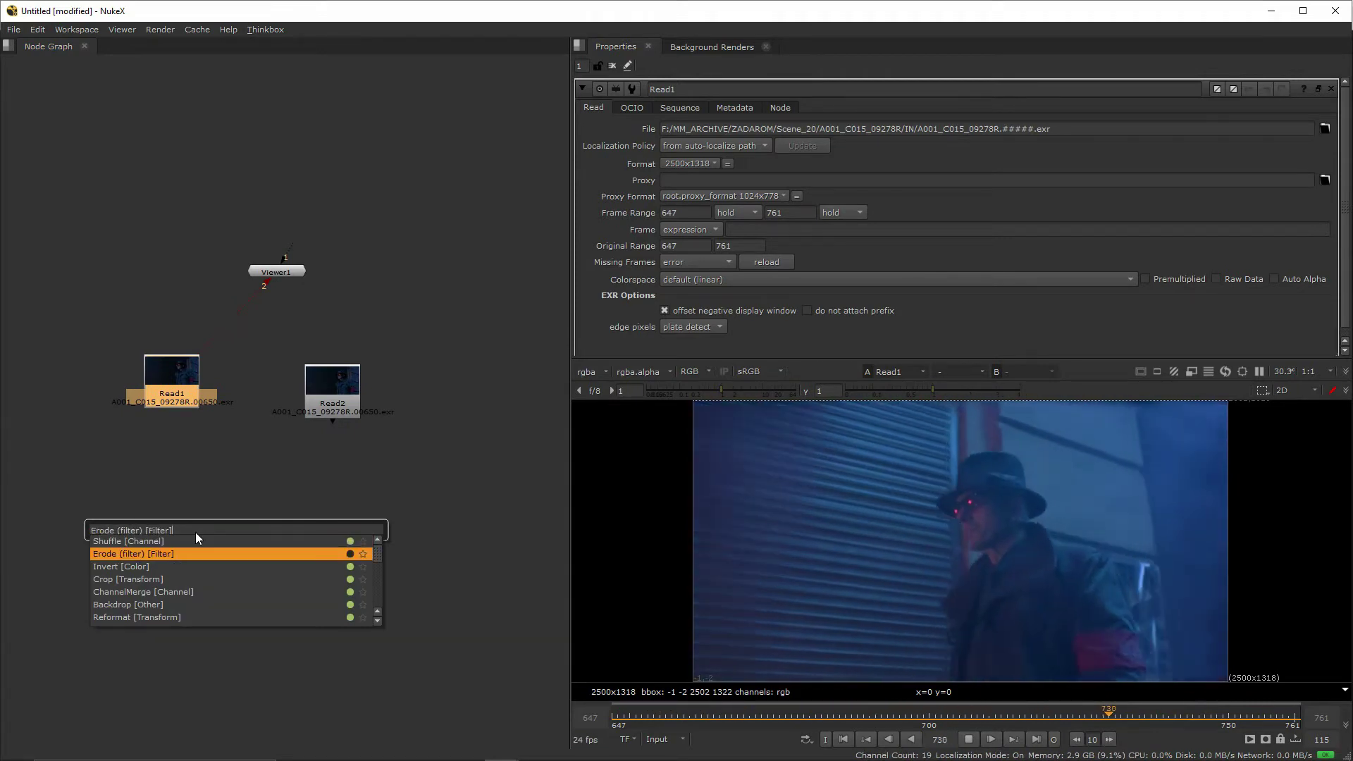
pyautogui.press('Return')
pyautogui.moveTo(167, 418); pyautogui.dragTo(162, 461)
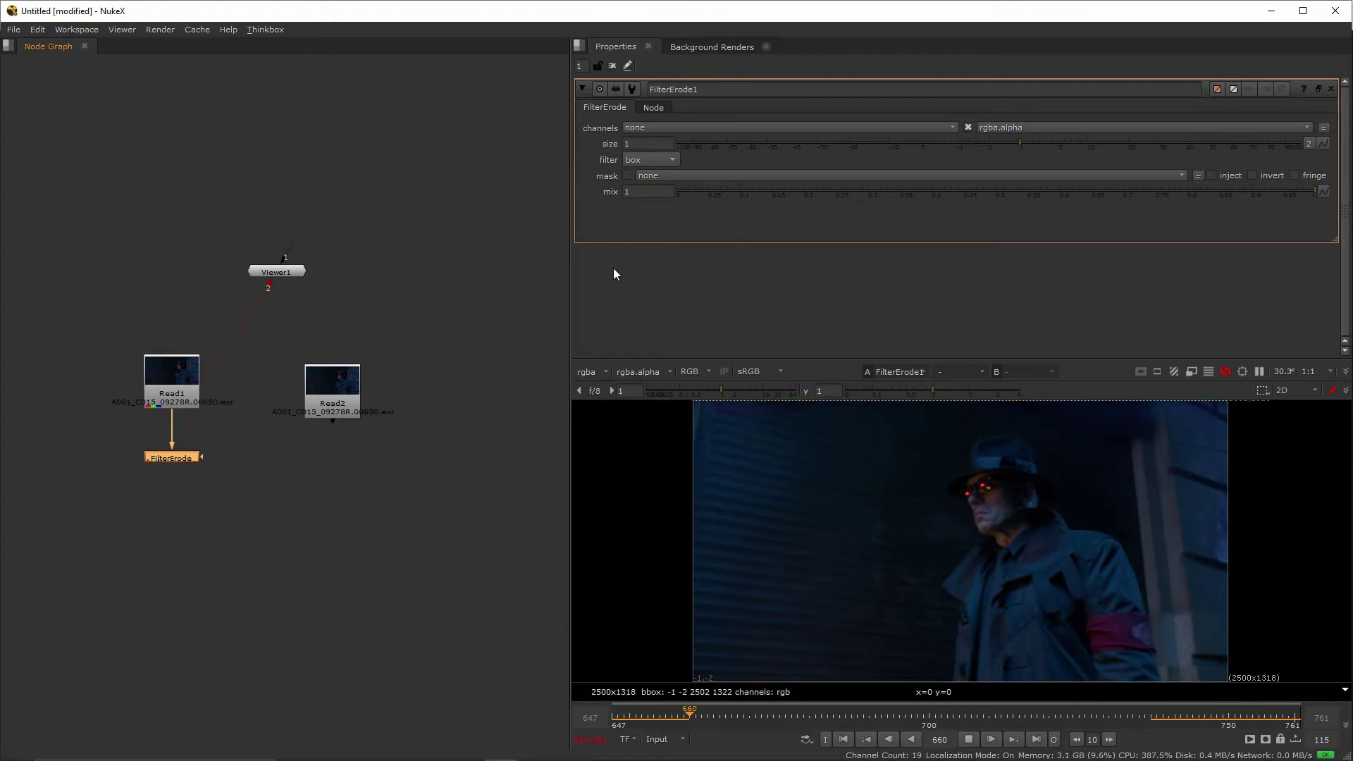
# - Set the FilterErode node's size to -39 and its channels to rgb
pyautogui.click(794, 143)
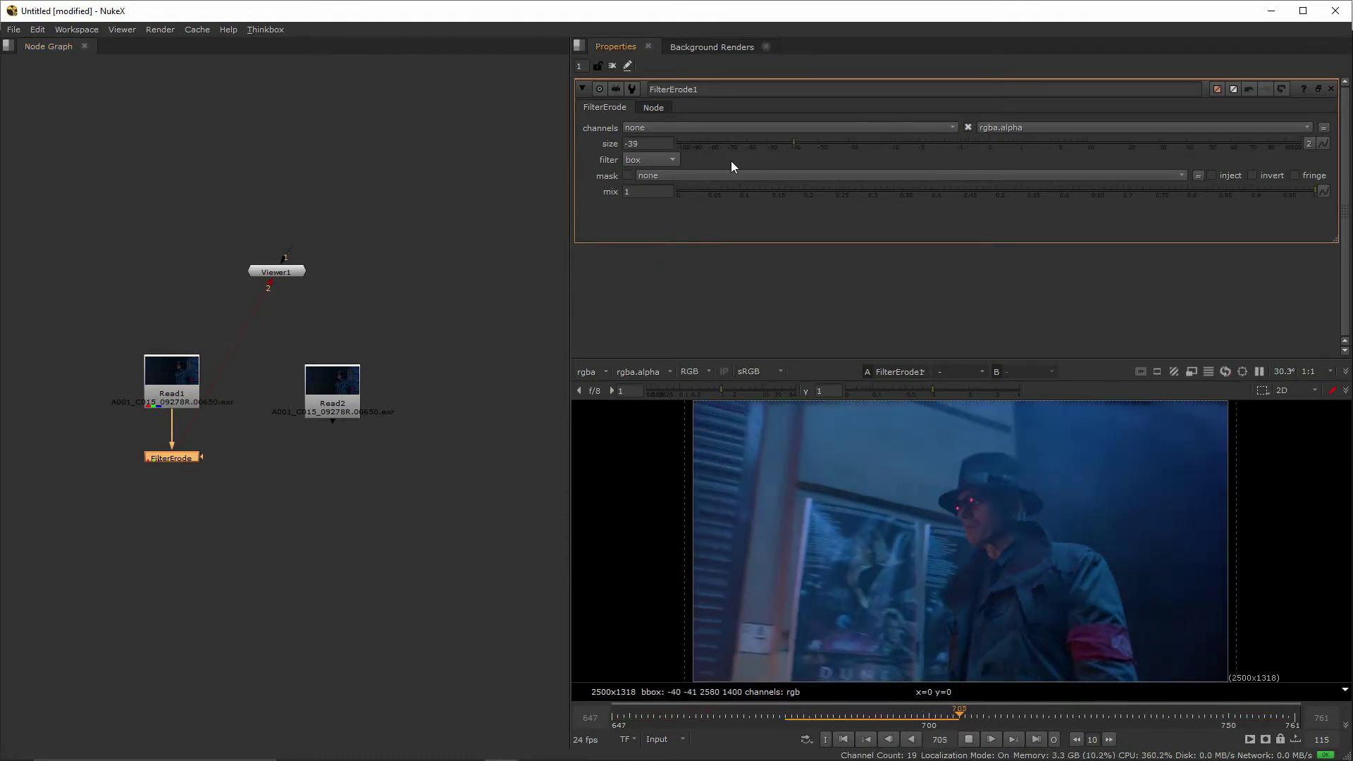
pyautogui.click(719, 128)
pyautogui.click(669, 172)
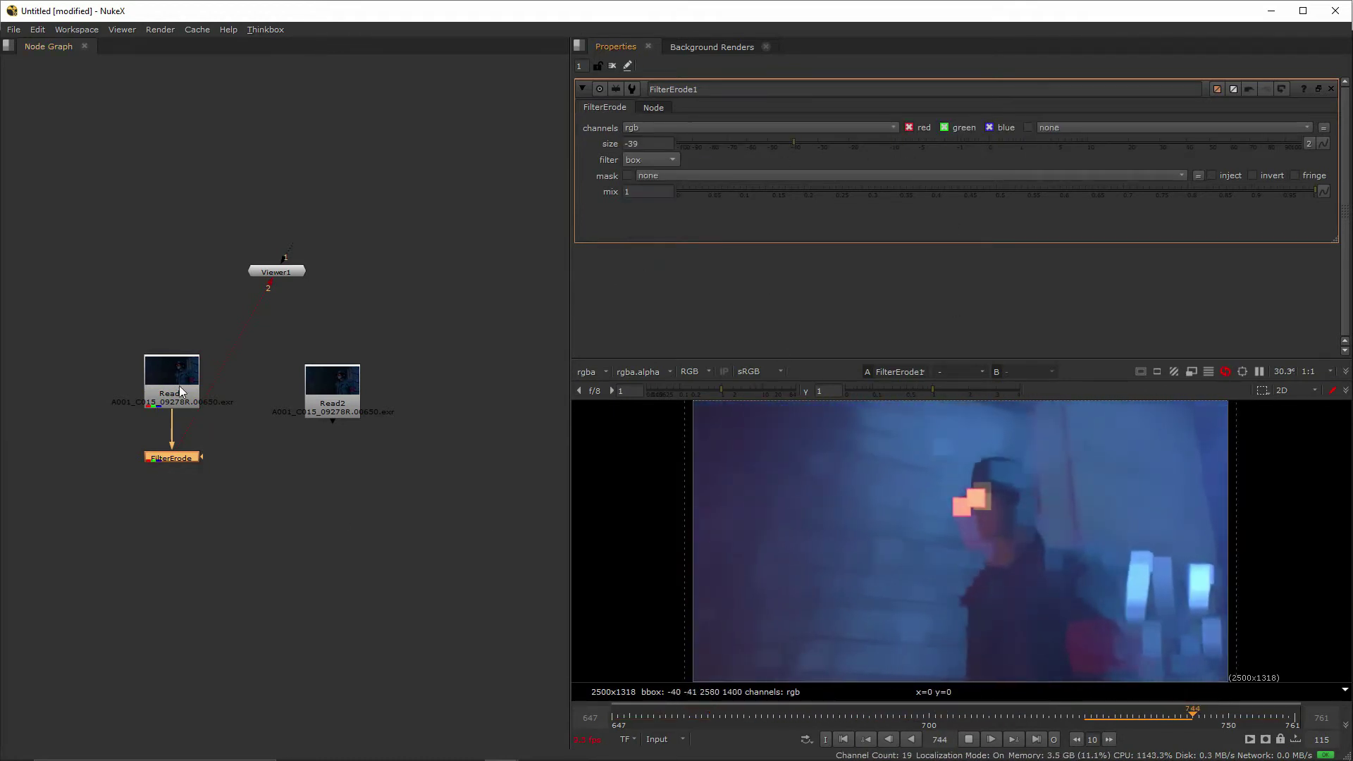
pyautogui.click(197, 541)
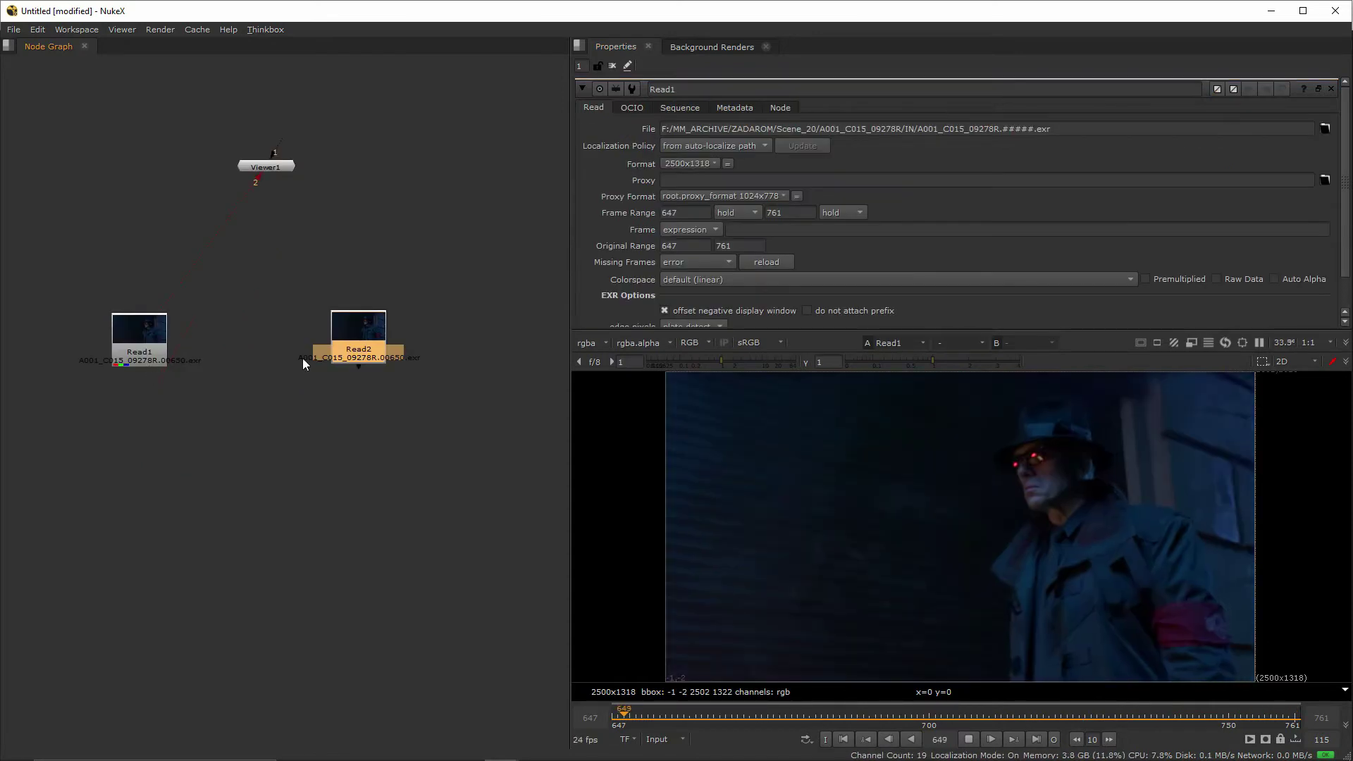
# - Create a Read node and select the A001_C015_09278R.#####.exr 647-761 sequence in the shot's OUT folder
pyautogui.click(282, 481)
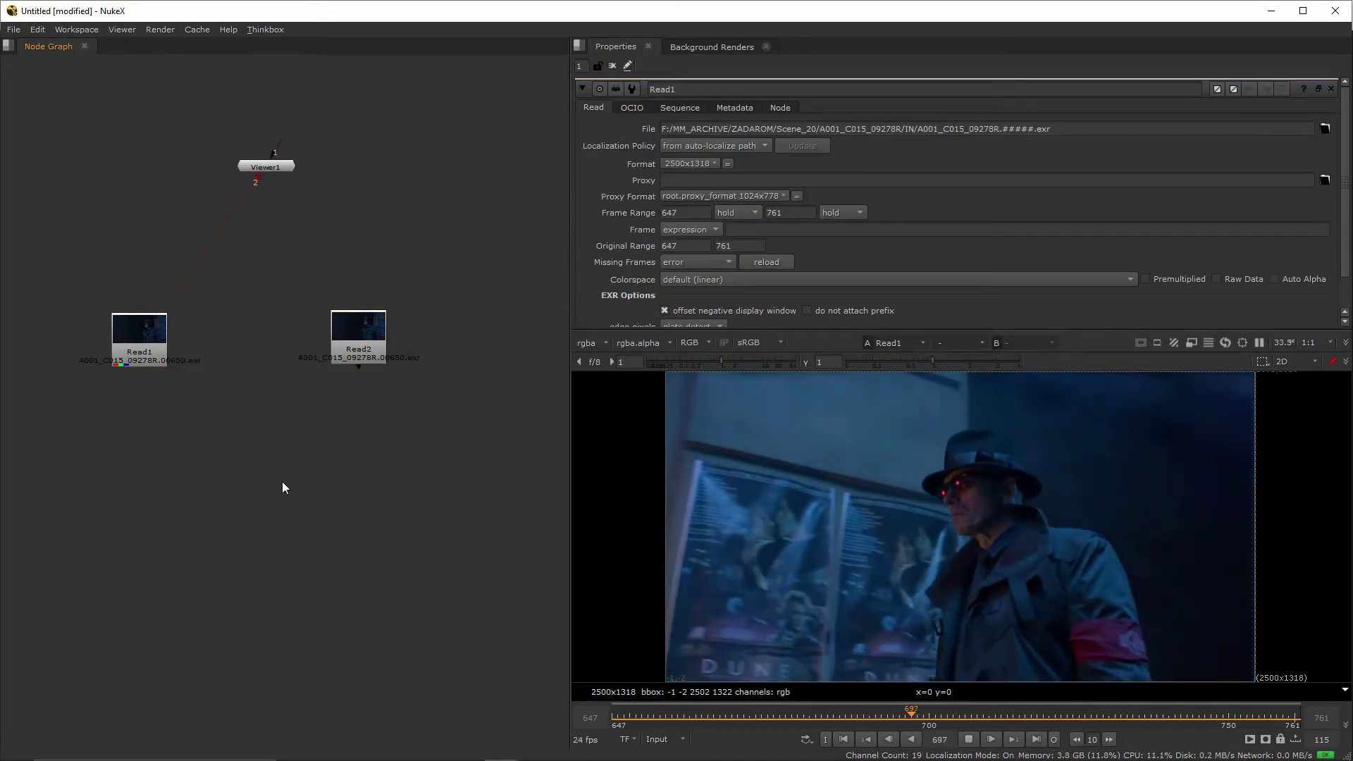
pyautogui.press('Tab')
pyautogui.write('read')
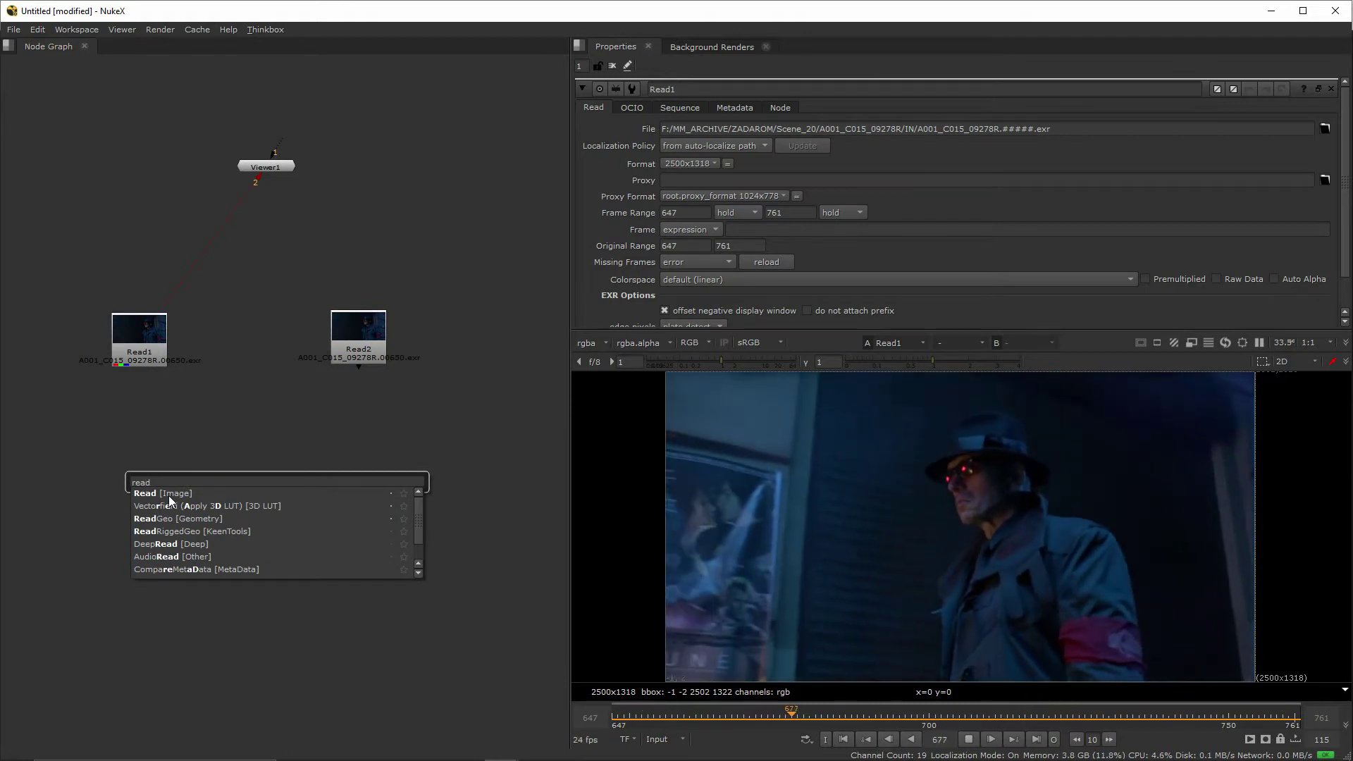
pyautogui.press('Return')
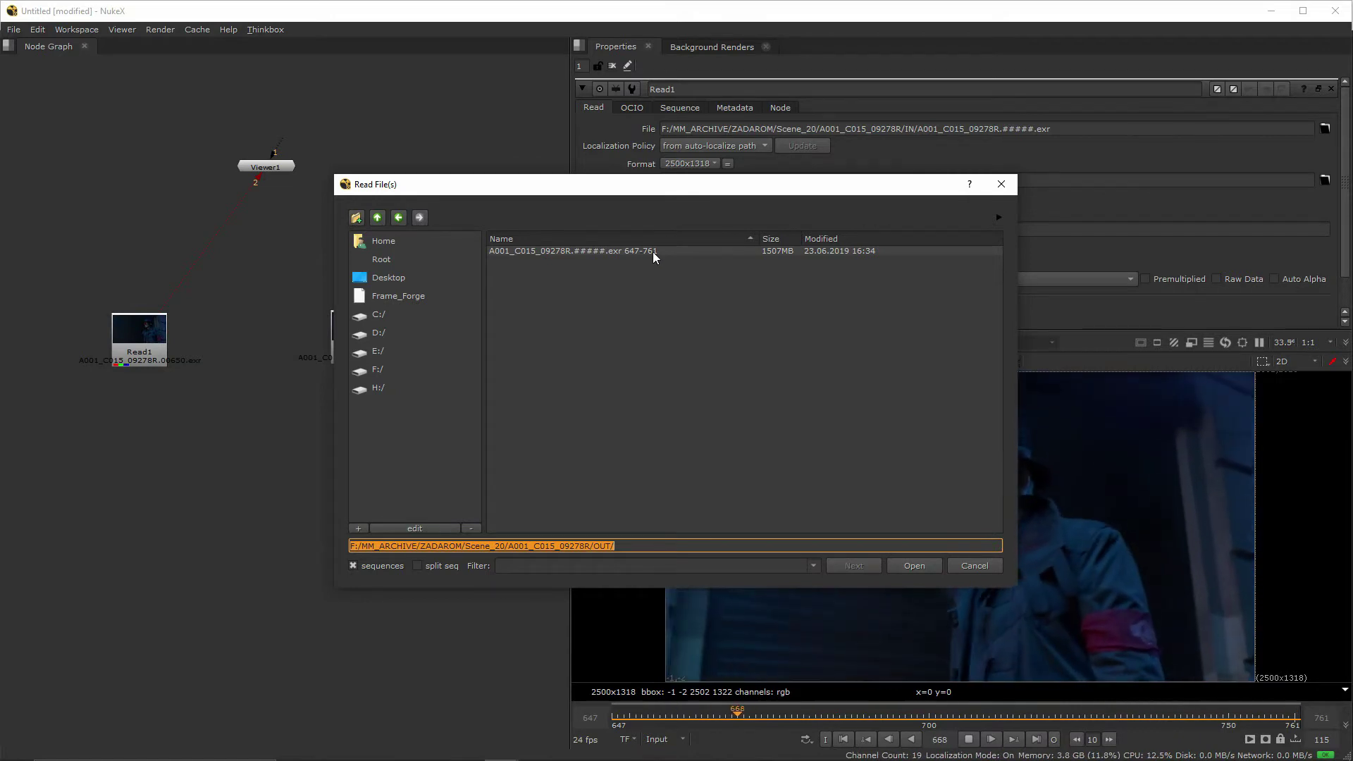
pyautogui.click(627, 253)
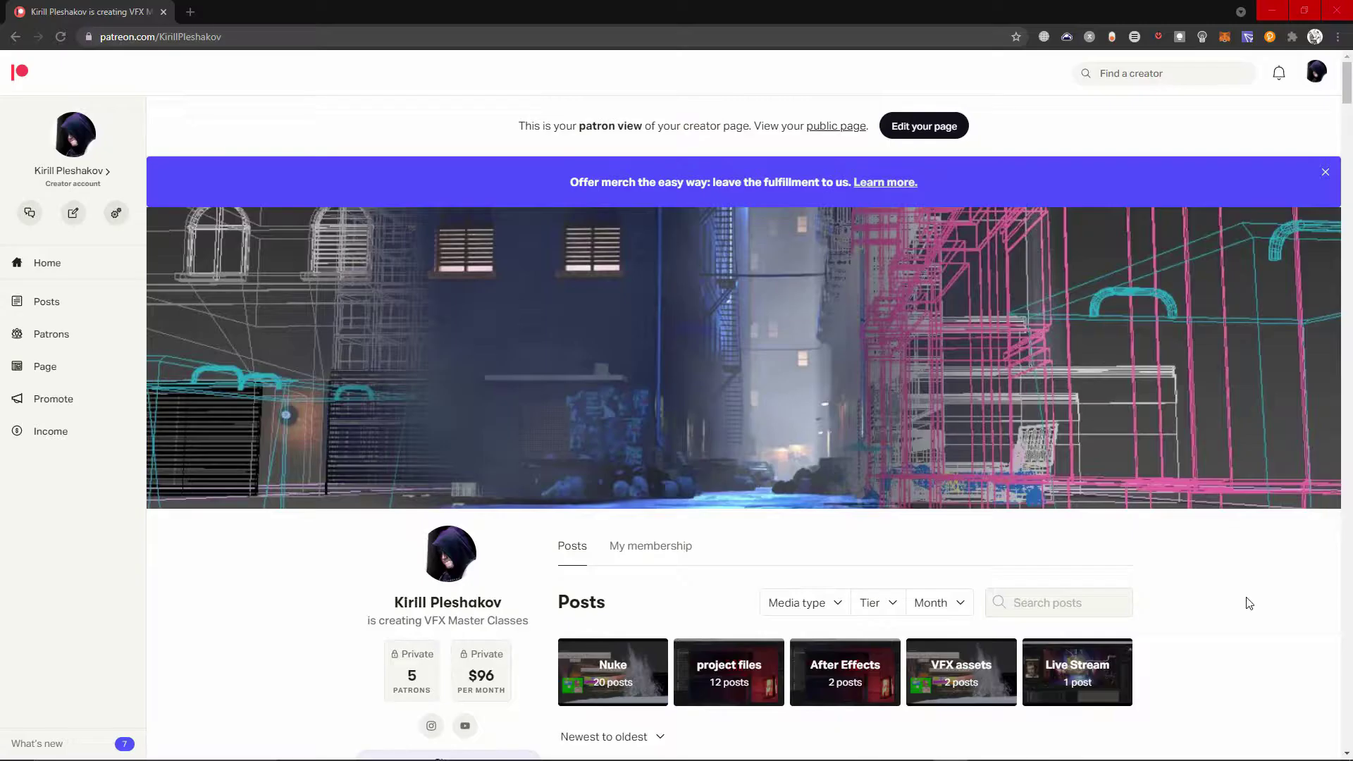
# - In the browser, look through the posts on the creator's Patreon page, expanding the CHARGES VFX Stock Footage post
pyautogui.scroll(-7, 1249, 603)
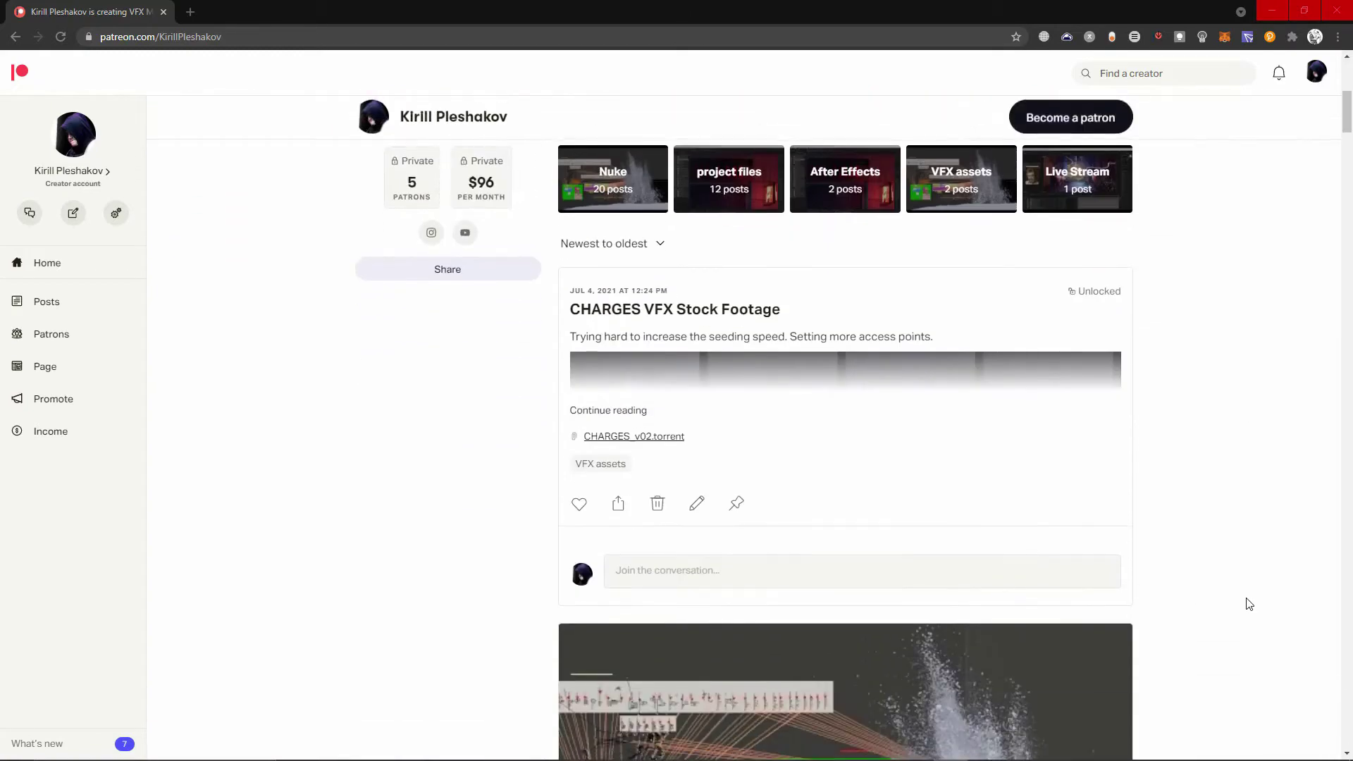
pyautogui.click(615, 410)
pyautogui.scroll(-5, 1229, 531)
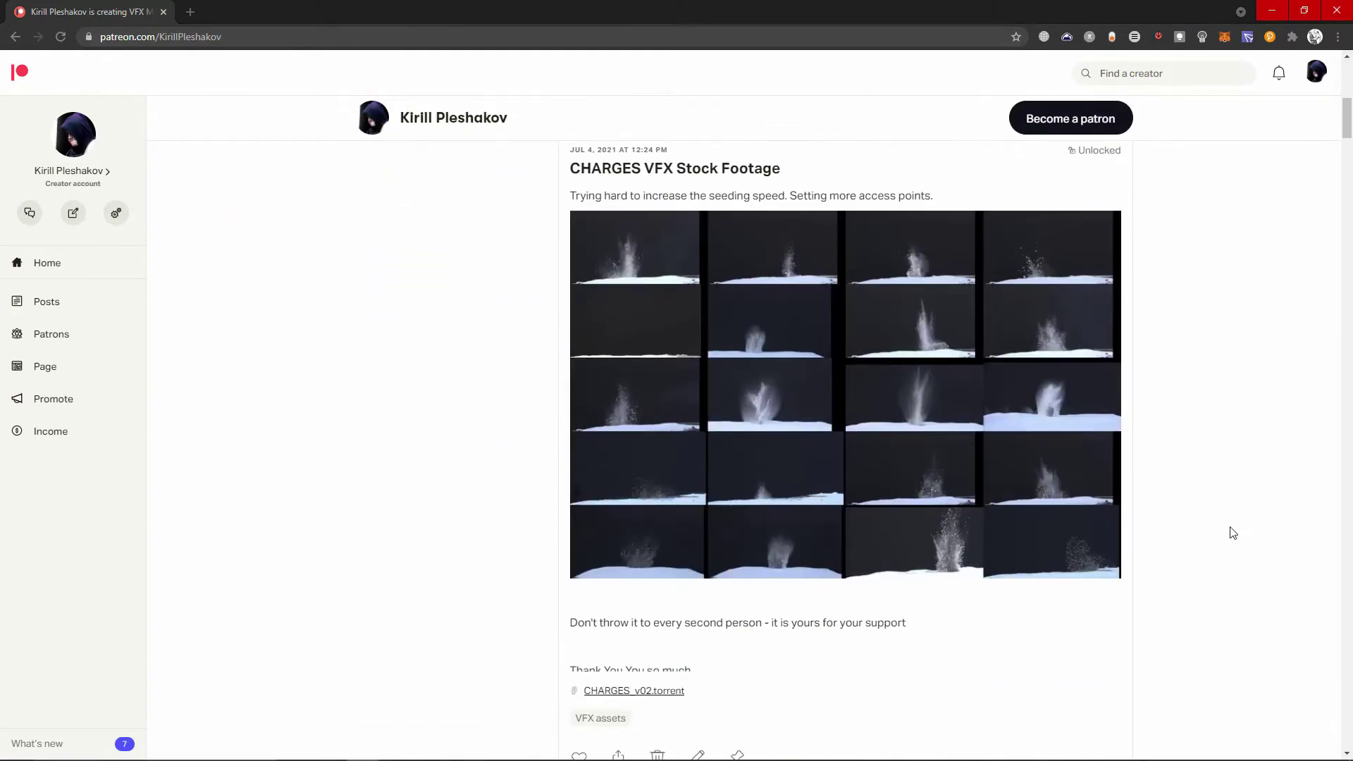
pyautogui.scroll(-13, 1233, 533)
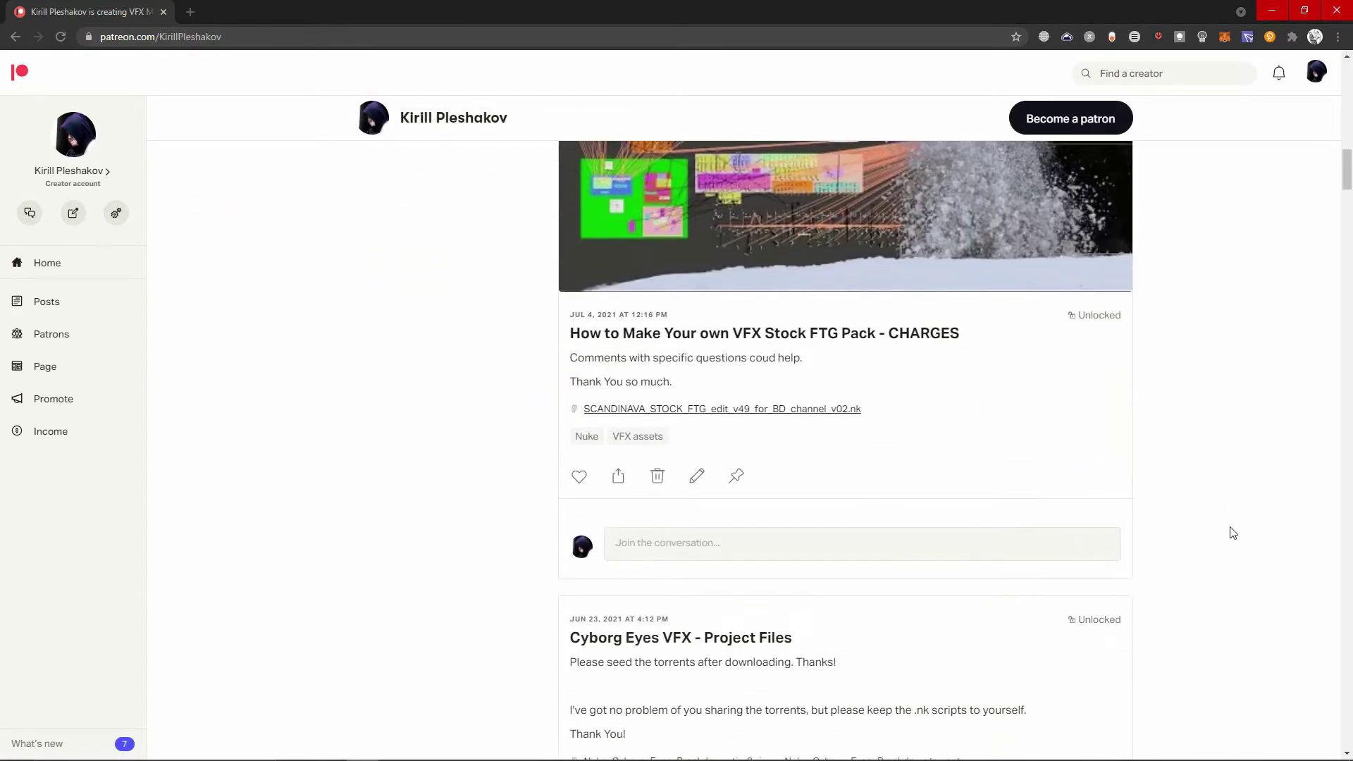
pyautogui.scroll(-13, 1232, 532)
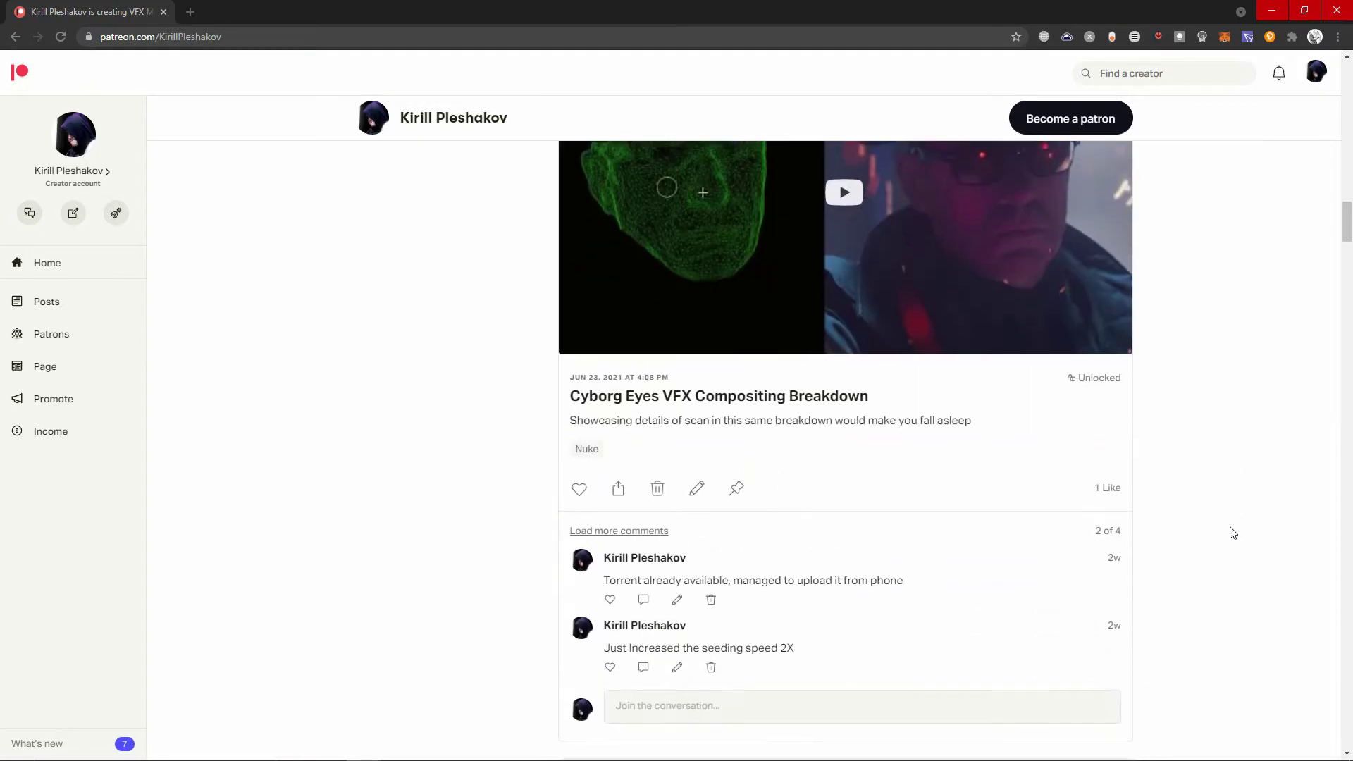
pyautogui.scroll(-16, 1232, 533)
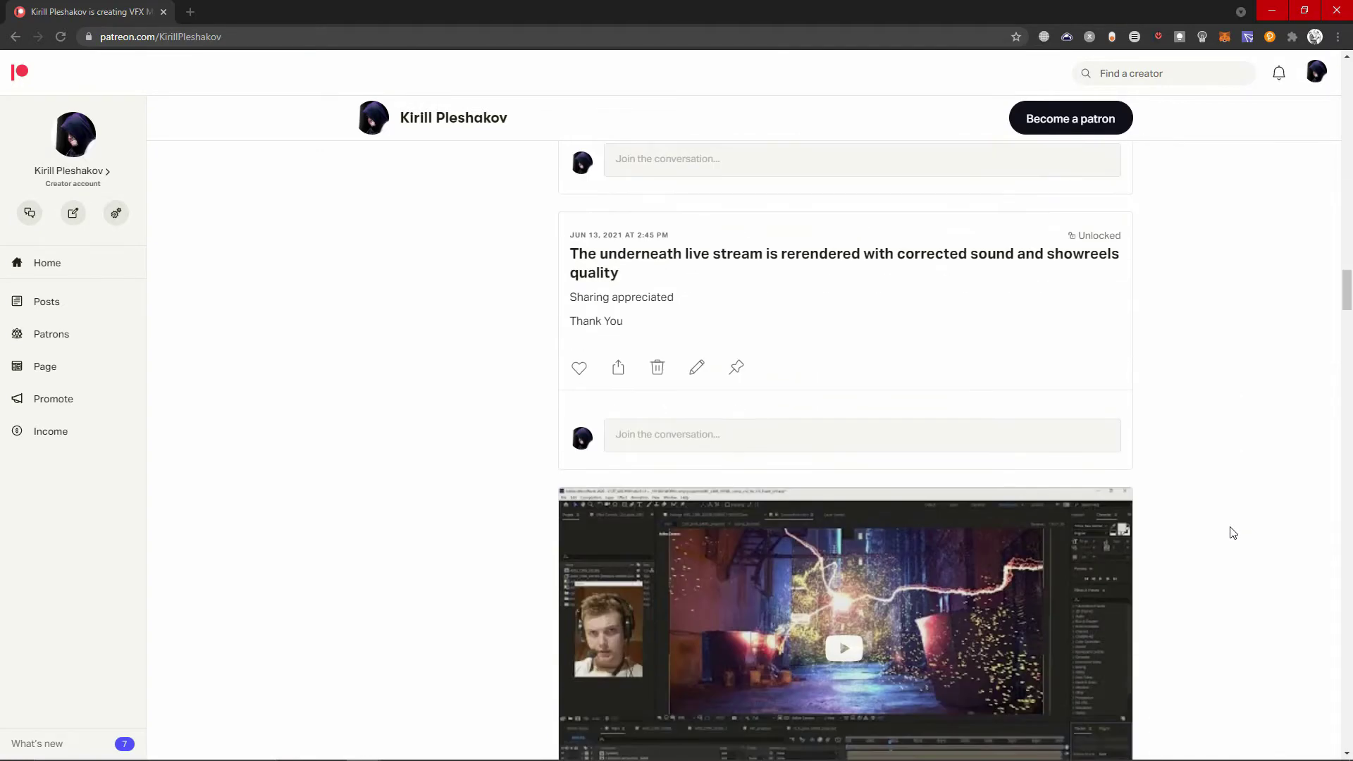
pyautogui.scroll(-17, 1233, 533)
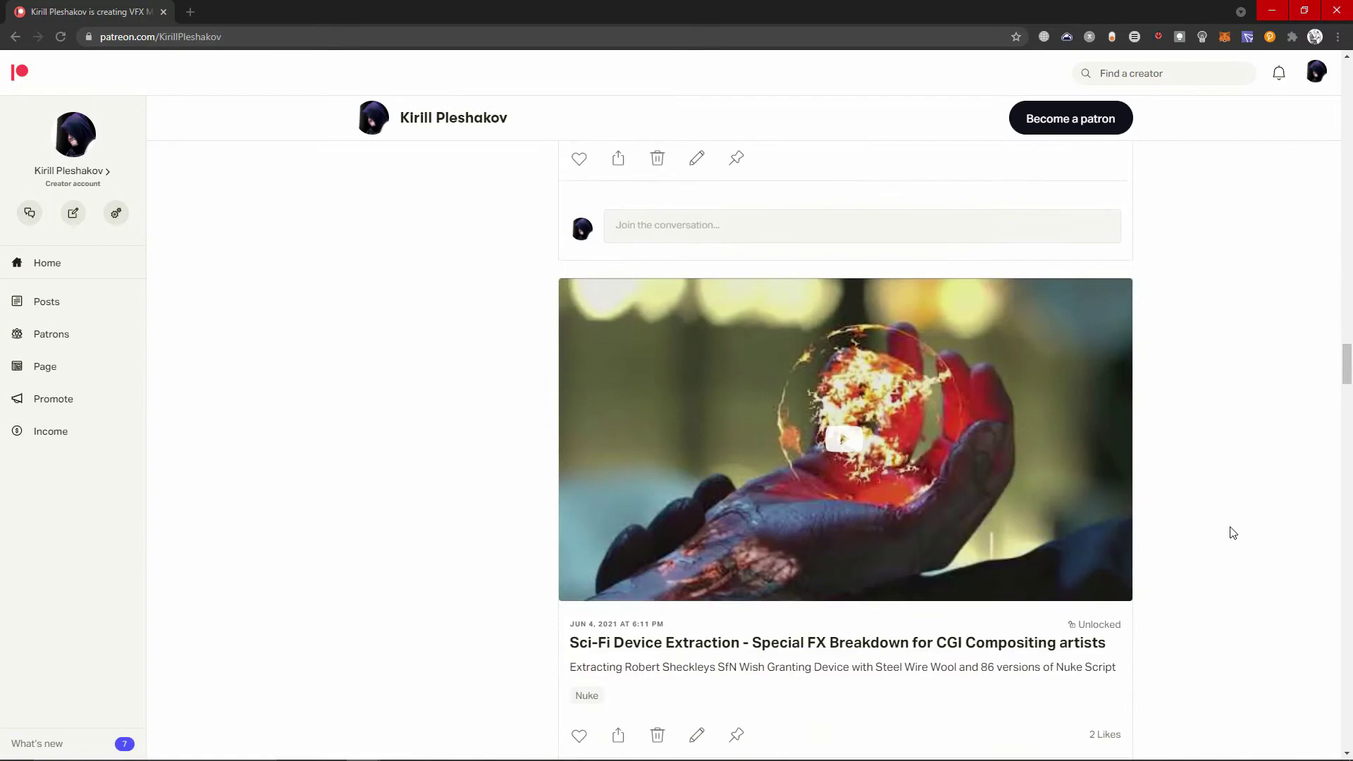
pyautogui.scroll(-17, 1232, 533)
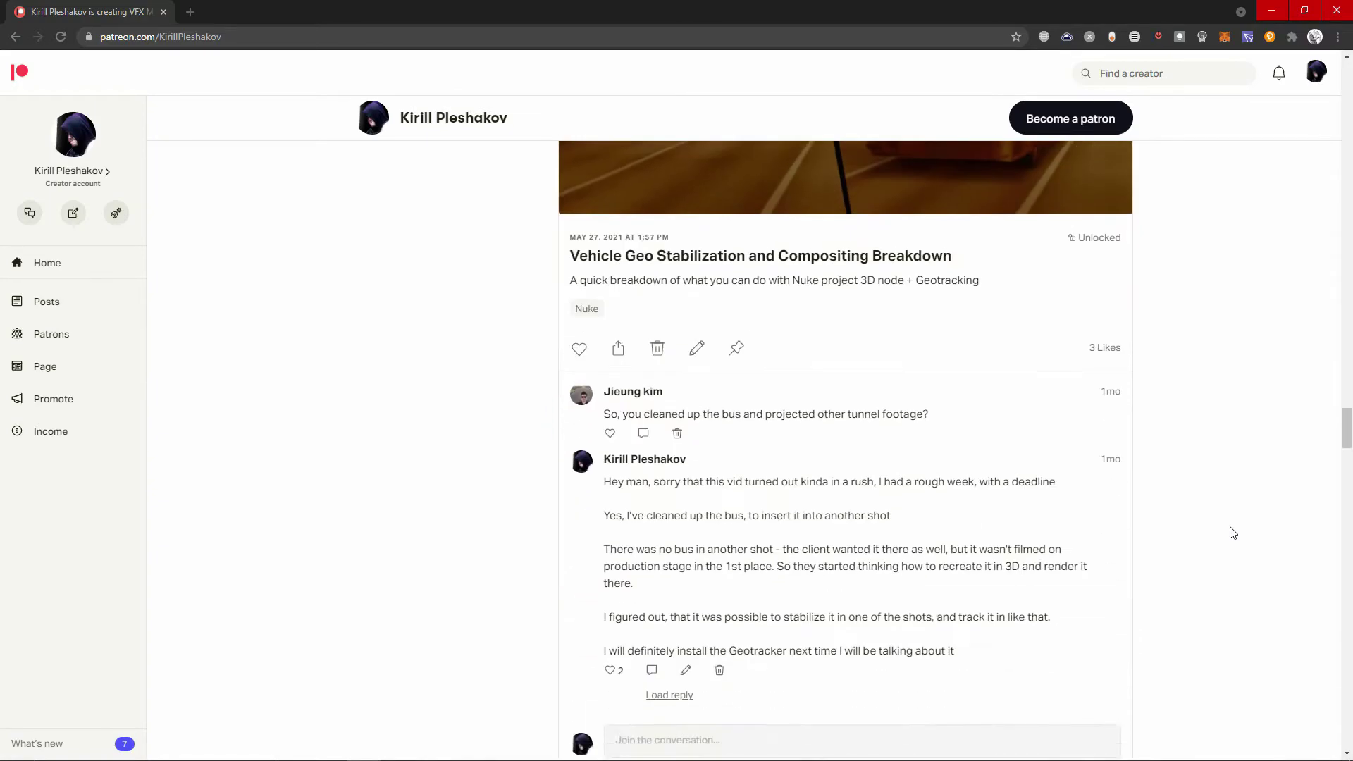
pyautogui.scroll(-15, 1232, 533)
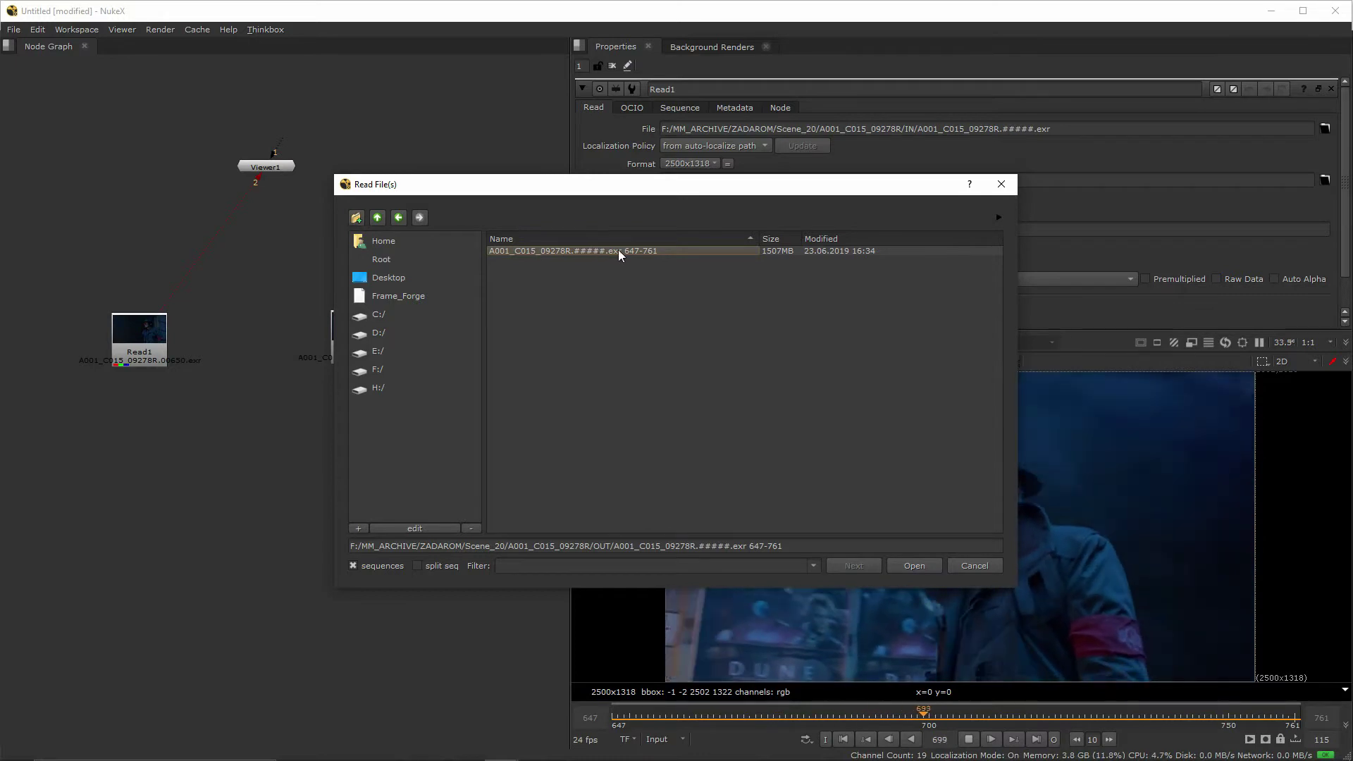
# - Return to NukeX and load the selected OUT sequence into the new Read node below Read1 and Read2
pyautogui.doubleClick(556, 251)
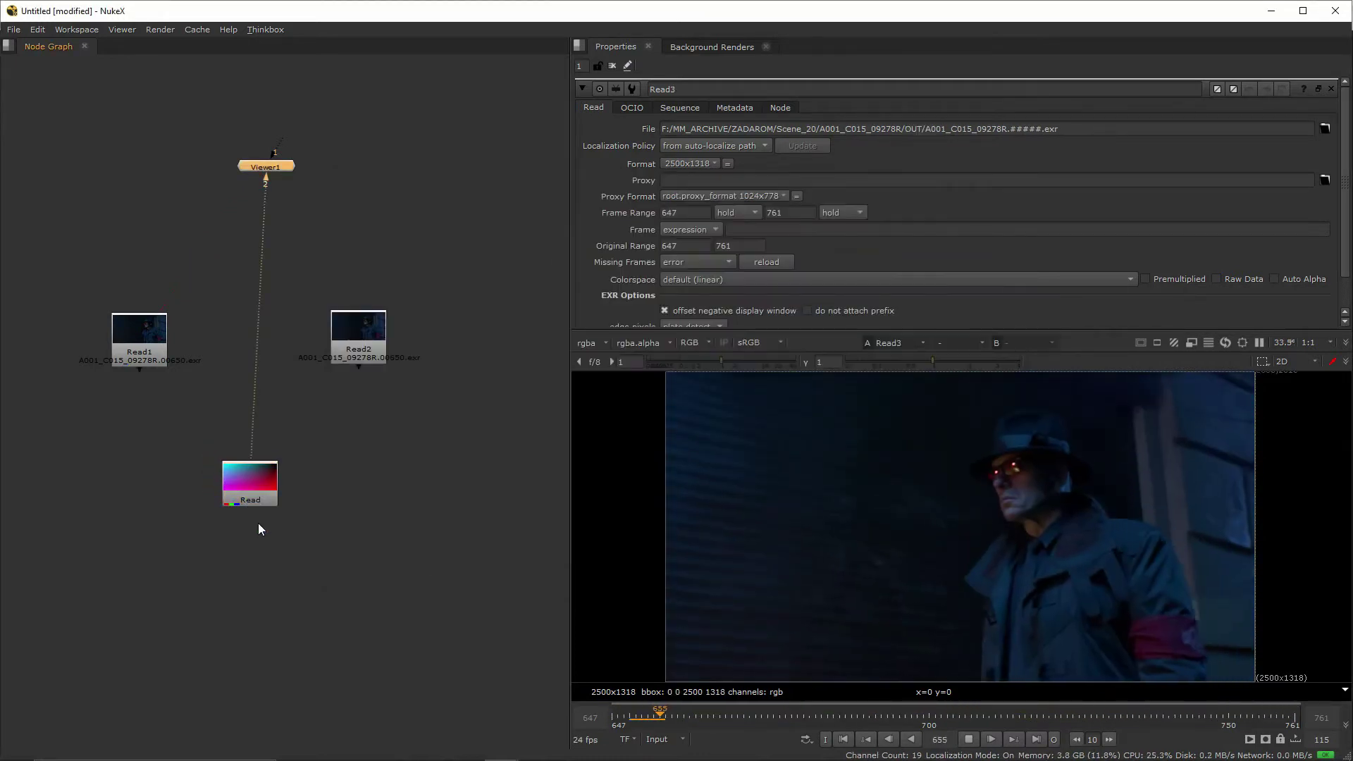
pyautogui.click(258, 522)
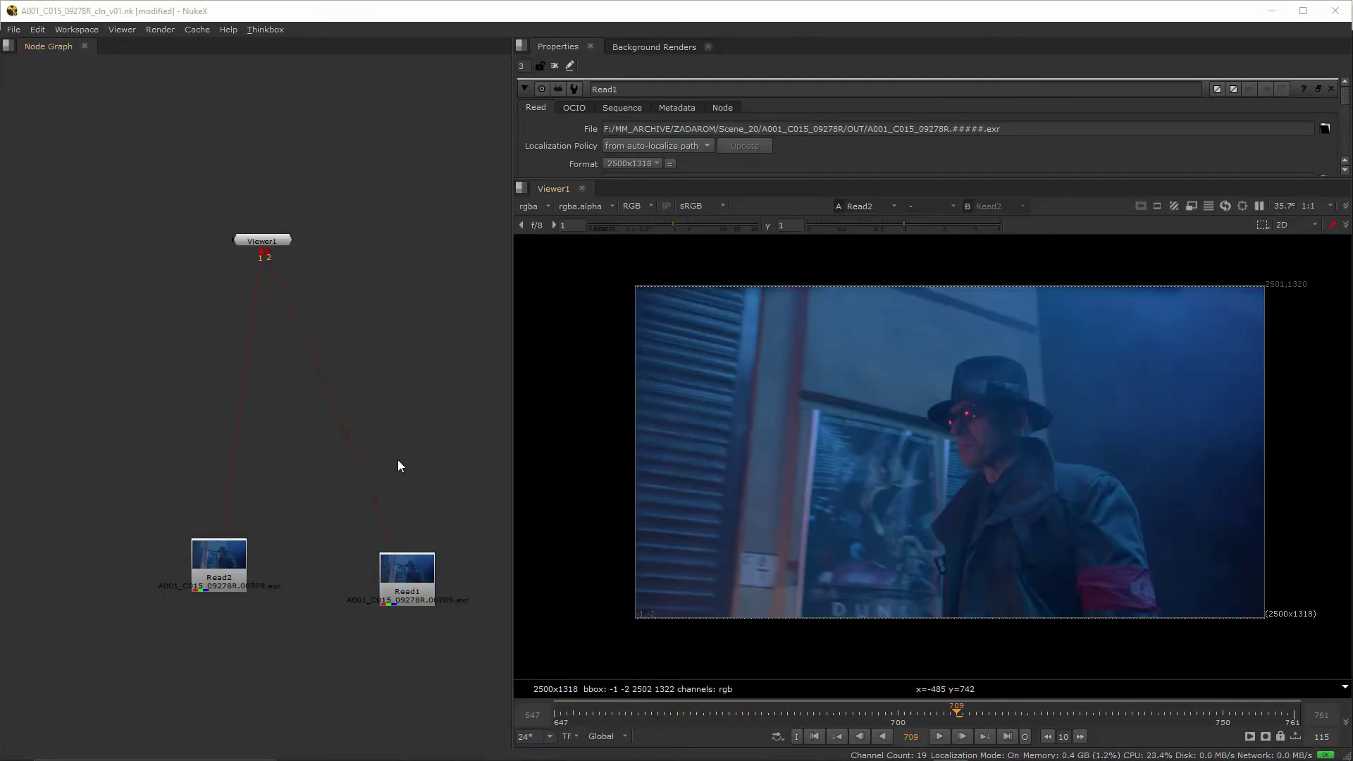
# - In the A001_C015_09278R_cln_v01.nk script, delete the Viewer1 node and move Read2 farther away from Read1
pyautogui.click(282, 240)
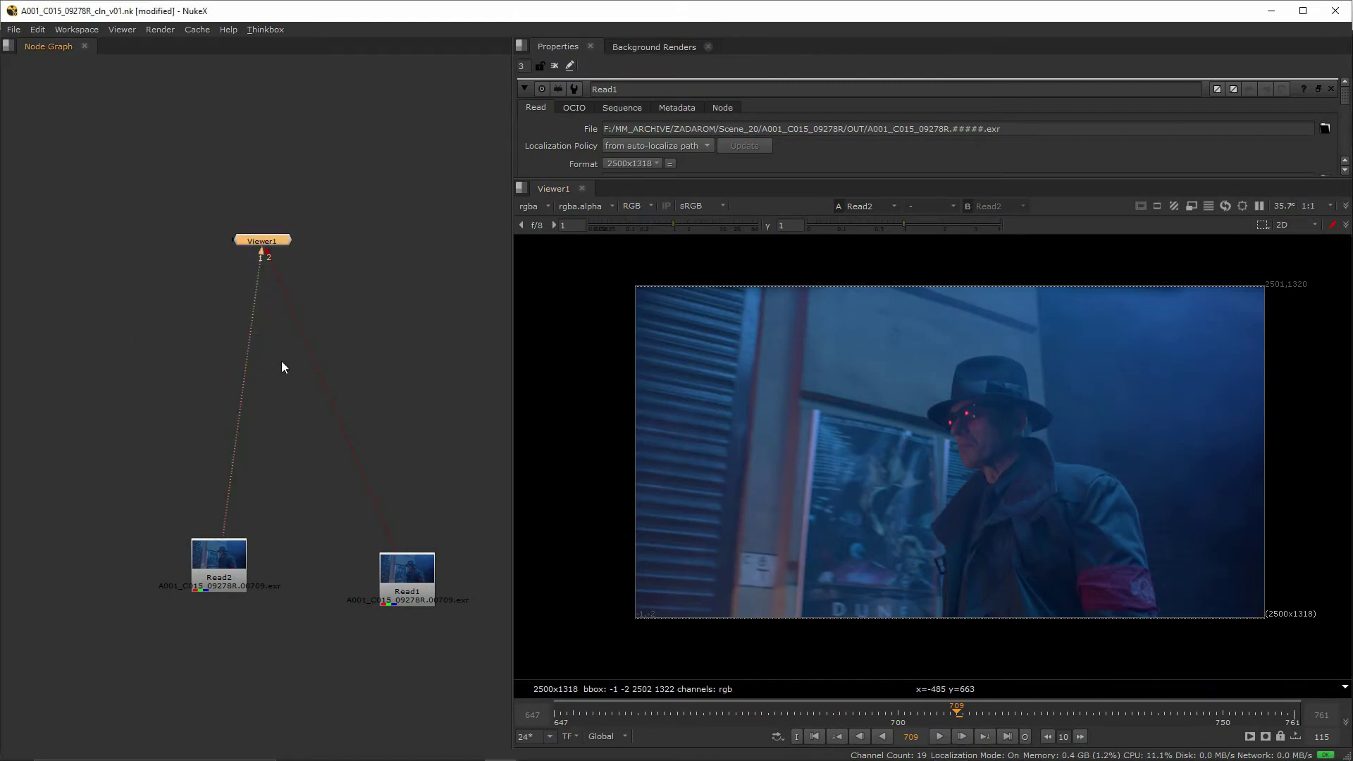
pyautogui.press('Delete')
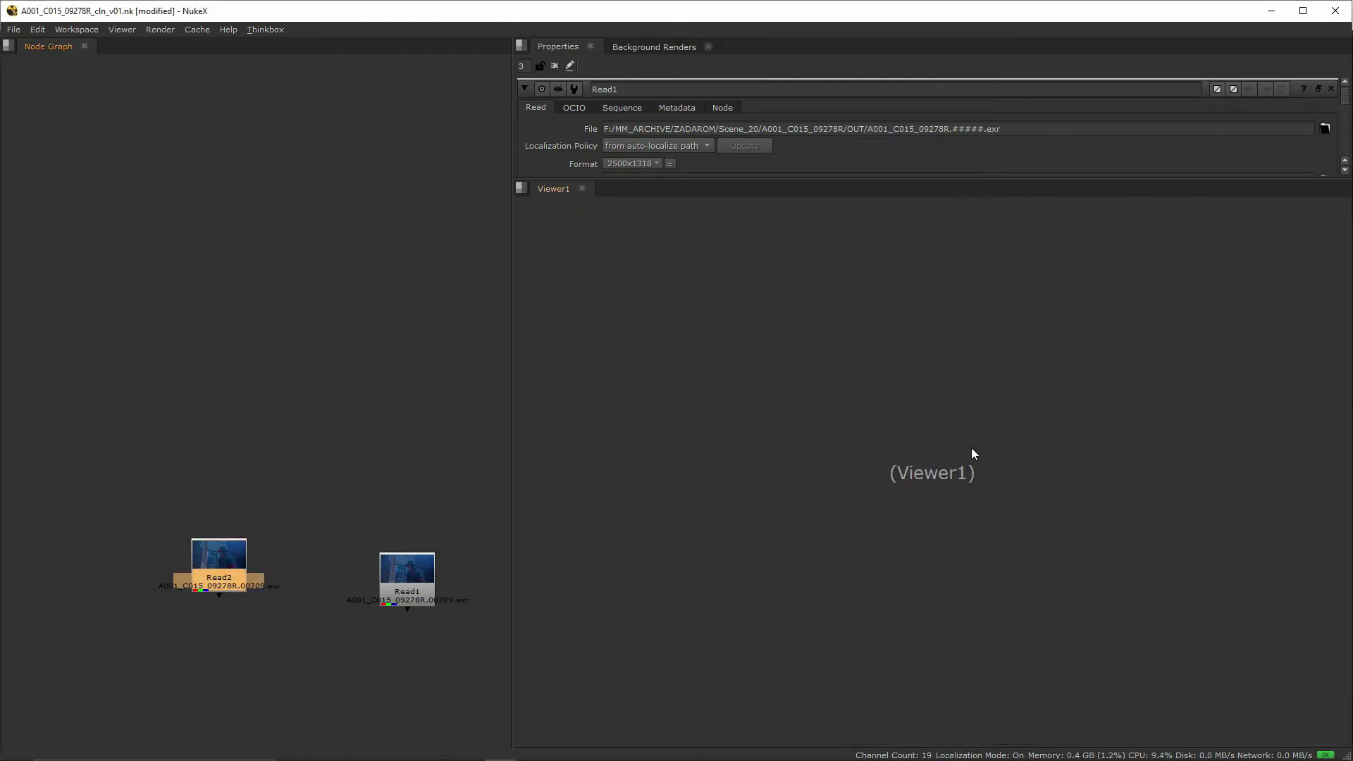
pyautogui.moveTo(337, 607); pyautogui.dragTo(375, 489, button='middle')
pyautogui.moveTo(241, 461)
pyautogui.mouseDown()
pyautogui.moveTo(196, 466)
pyautogui.moveTo(246, 455)
pyautogui.moveTo(219, 460)
pyautogui.mouseUp()
pyautogui.moveTo(229, 459); pyautogui.dragTo(179, 509, button='middle')
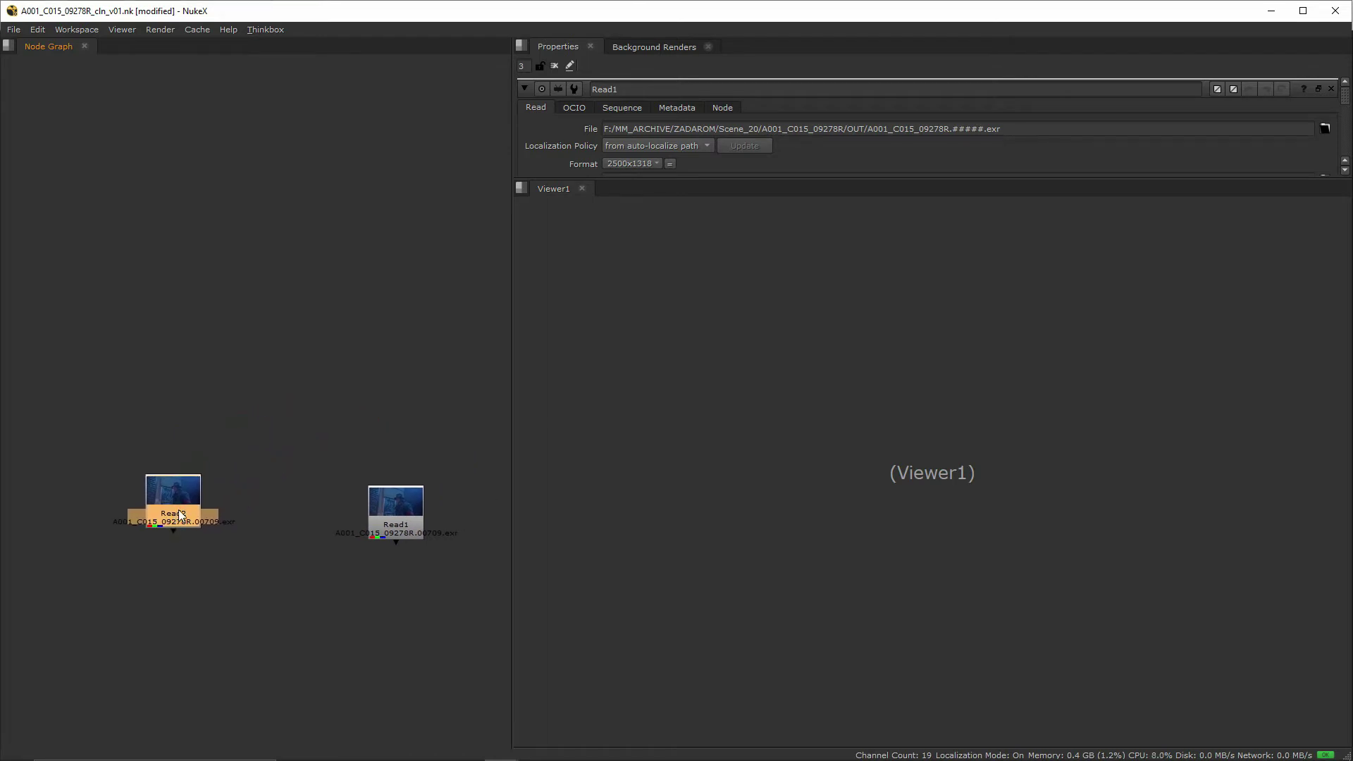
# - Create a new viewer connected to Read2 through input 2 and place it above the Read nodes
pyautogui.press('1')
pyautogui.moveTo(254, 493); pyautogui.dragTo(193, 222)
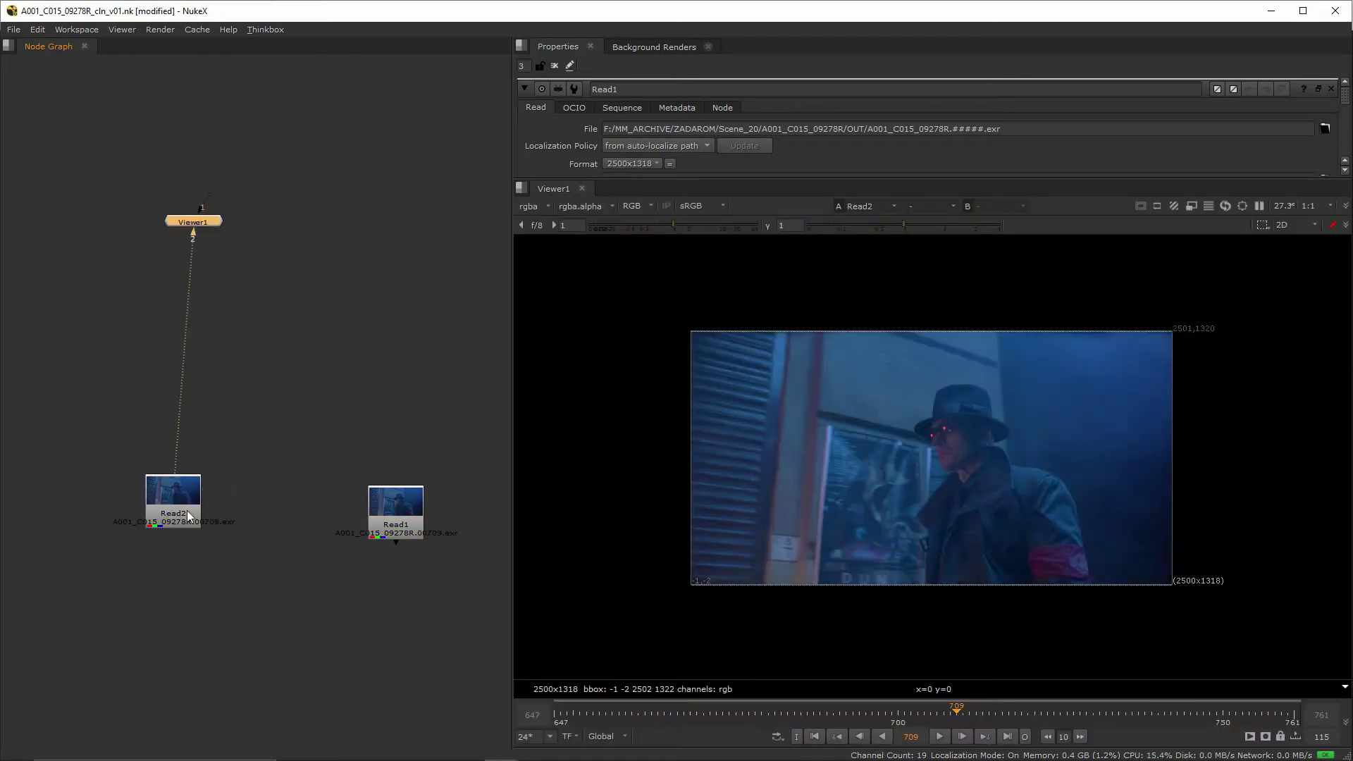
pyautogui.moveTo(186, 516); pyautogui.dragTo(163, 539)
# - Connect Read1 to the viewer's input 1, move the viewer up between both Read nodes, and level Read1 with Read2
pyautogui.click(365, 527)
pyautogui.press('1')
pyautogui.moveTo(383, 529); pyautogui.dragTo(382, 532)
pyautogui.press('1')
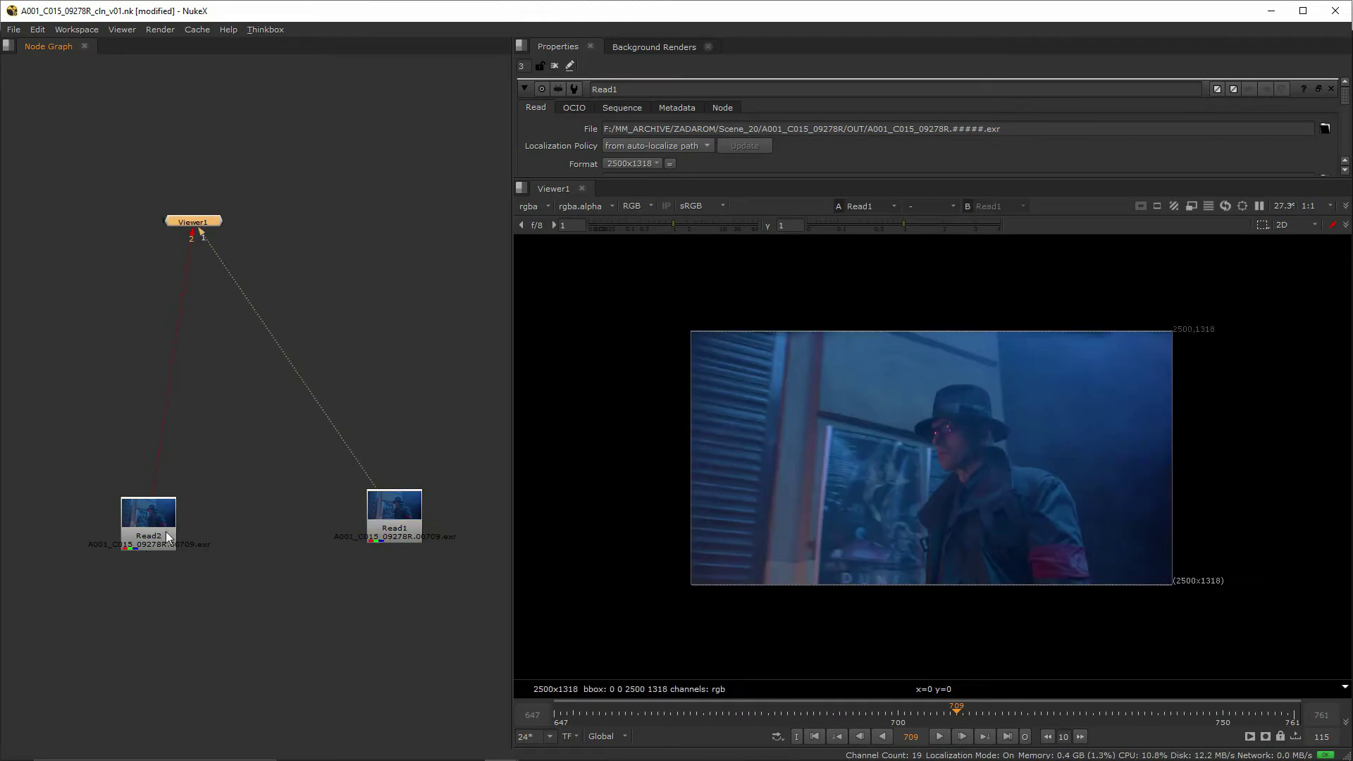
pyautogui.moveTo(222, 222); pyautogui.dragTo(229, 180)
pyautogui.moveTo(381, 527); pyautogui.dragTo(377, 534)
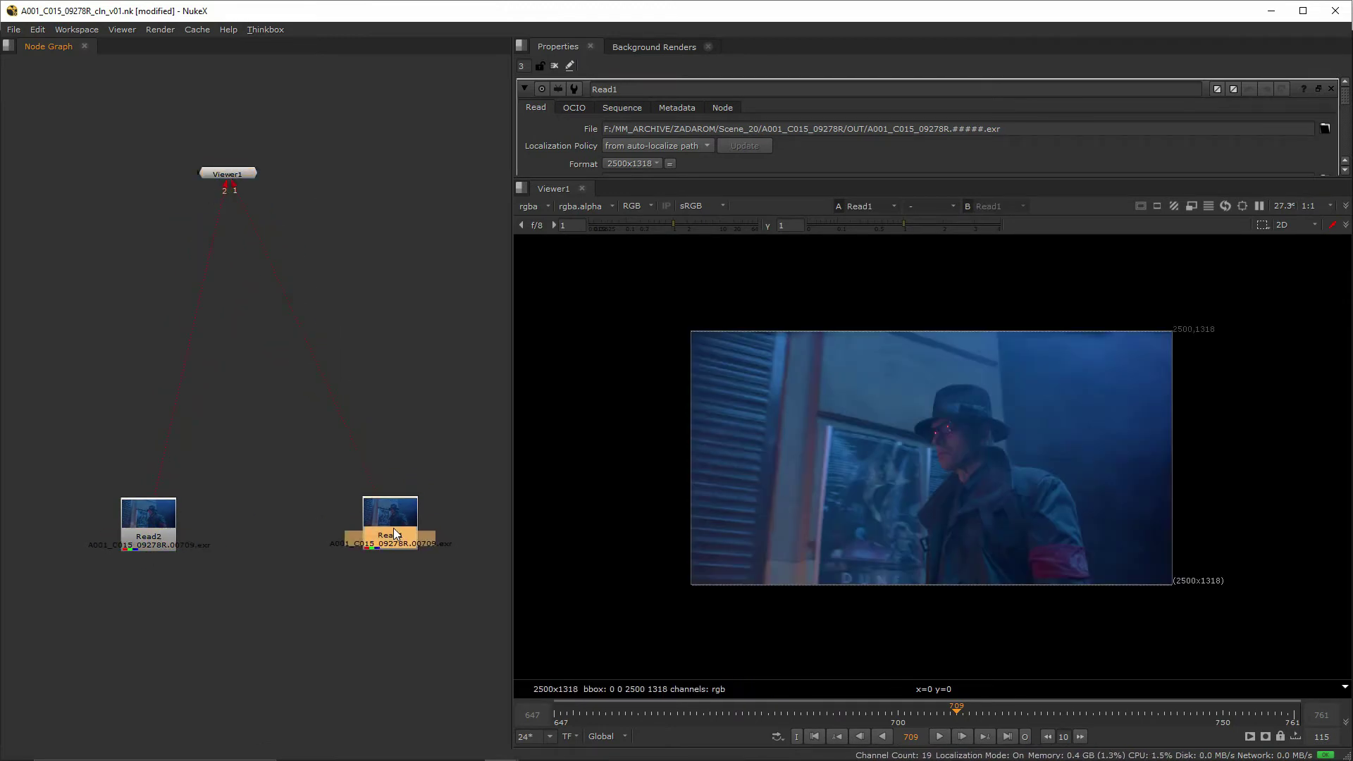
# - Switch the viewer between the Read2 source and the Read1 finished sequence to compare both images
pyautogui.press('2')
pyautogui.moveTo(195, 495); pyautogui.dragTo(105, 538)
pyautogui.press('1')
pyautogui.click(404, 541)
pyautogui.press('2')
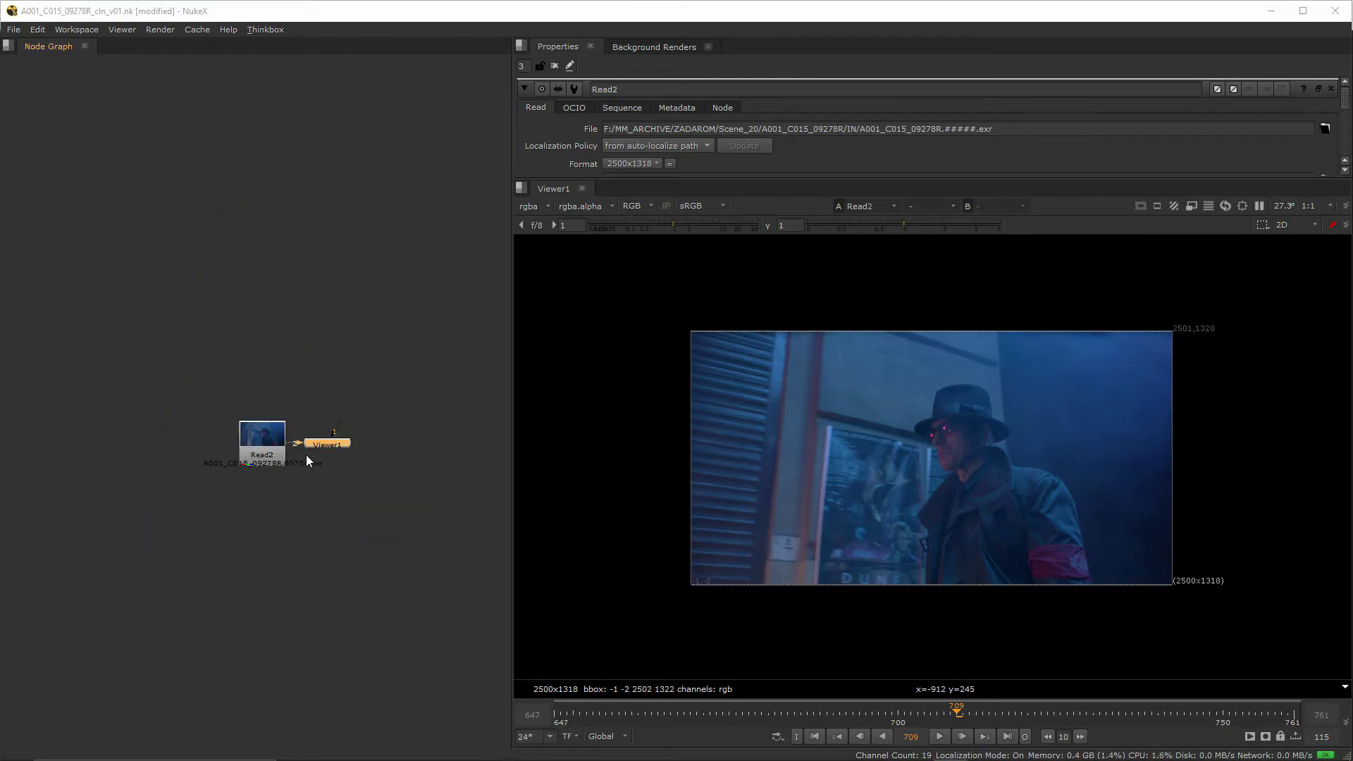
# - Remove Read1 from the graph, keep the viewer above Read2, and set the timeline range to Input
pyautogui.moveTo(305, 454); pyautogui.dragTo(282, 213)
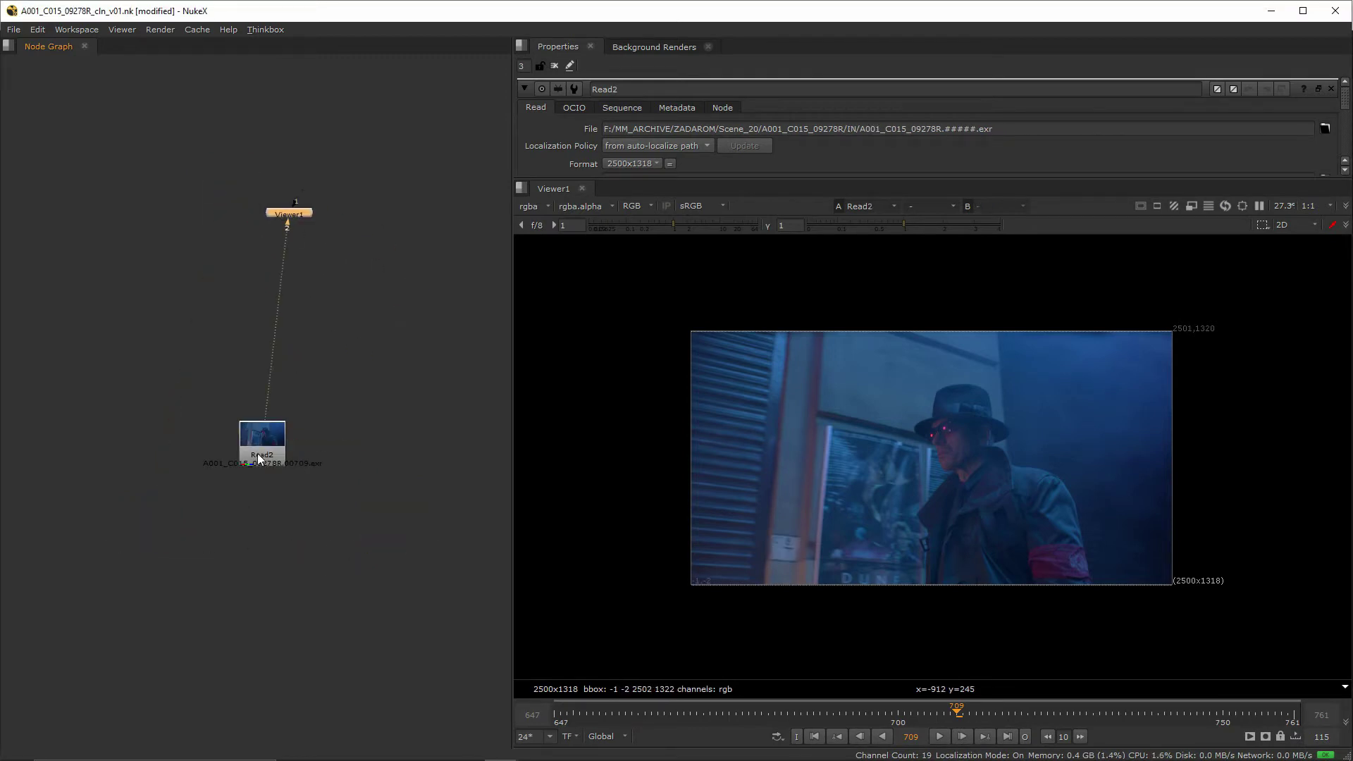
pyautogui.moveTo(625, 180); pyautogui.dragTo(613, 319)
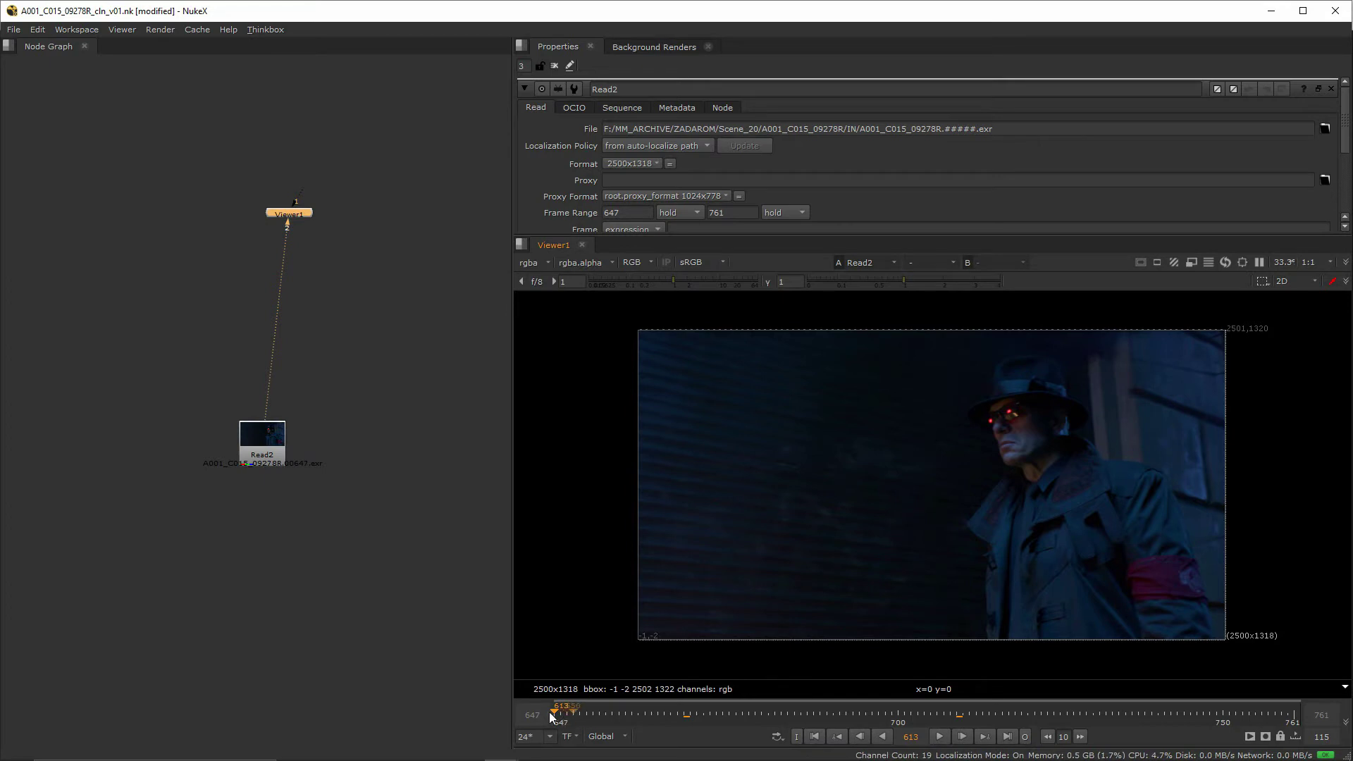
pyautogui.click(605, 737)
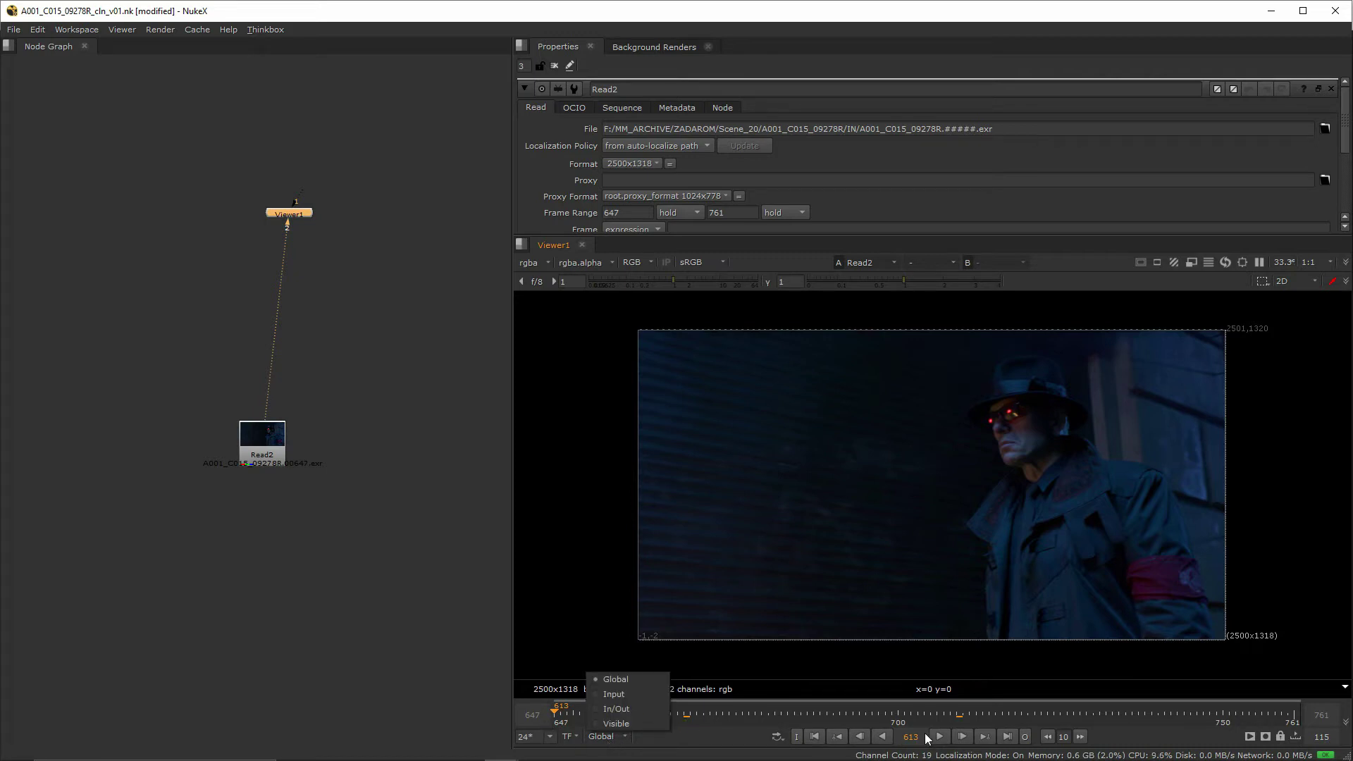
pyautogui.click(623, 695)
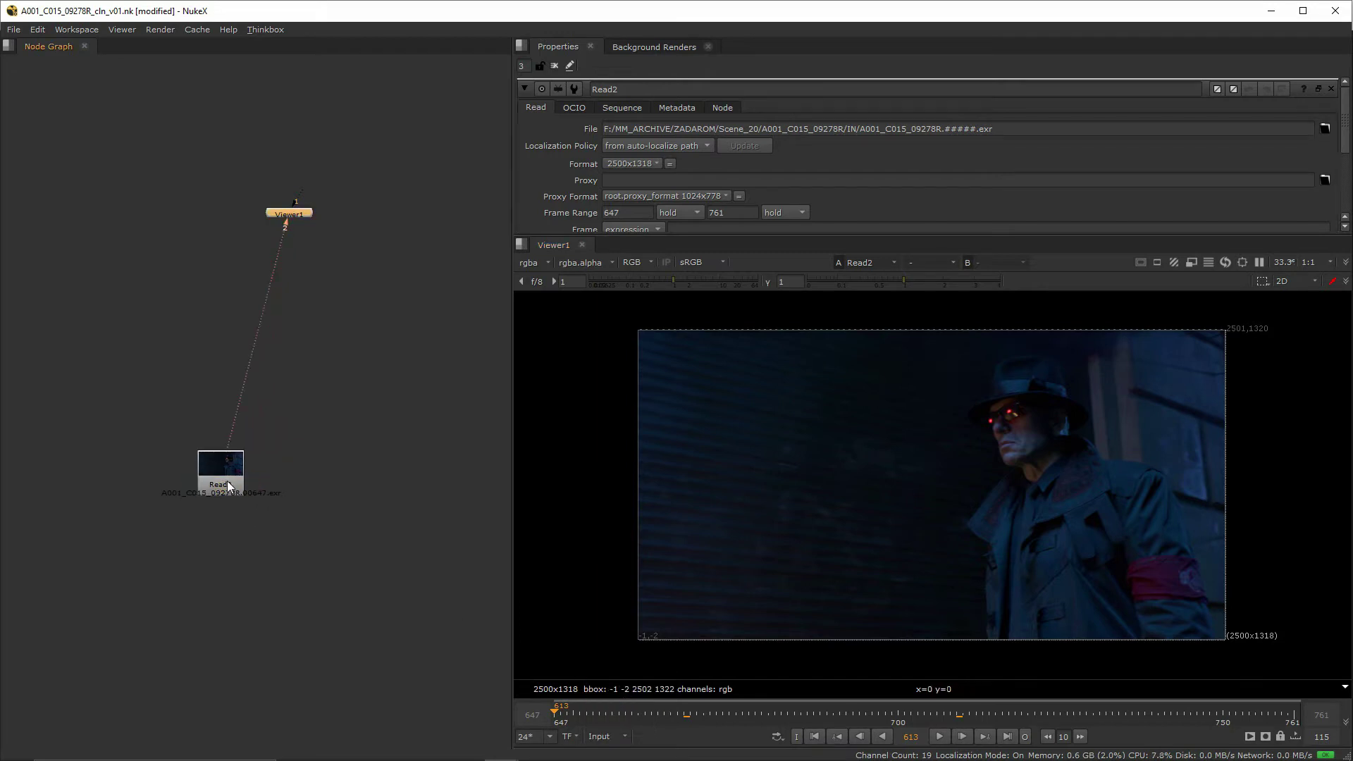
# - Load the EXR sequence from Scene_20/A001_C033_0927M0/IN into a new Read node
pyautogui.click(299, 506)
pyautogui.press('r')
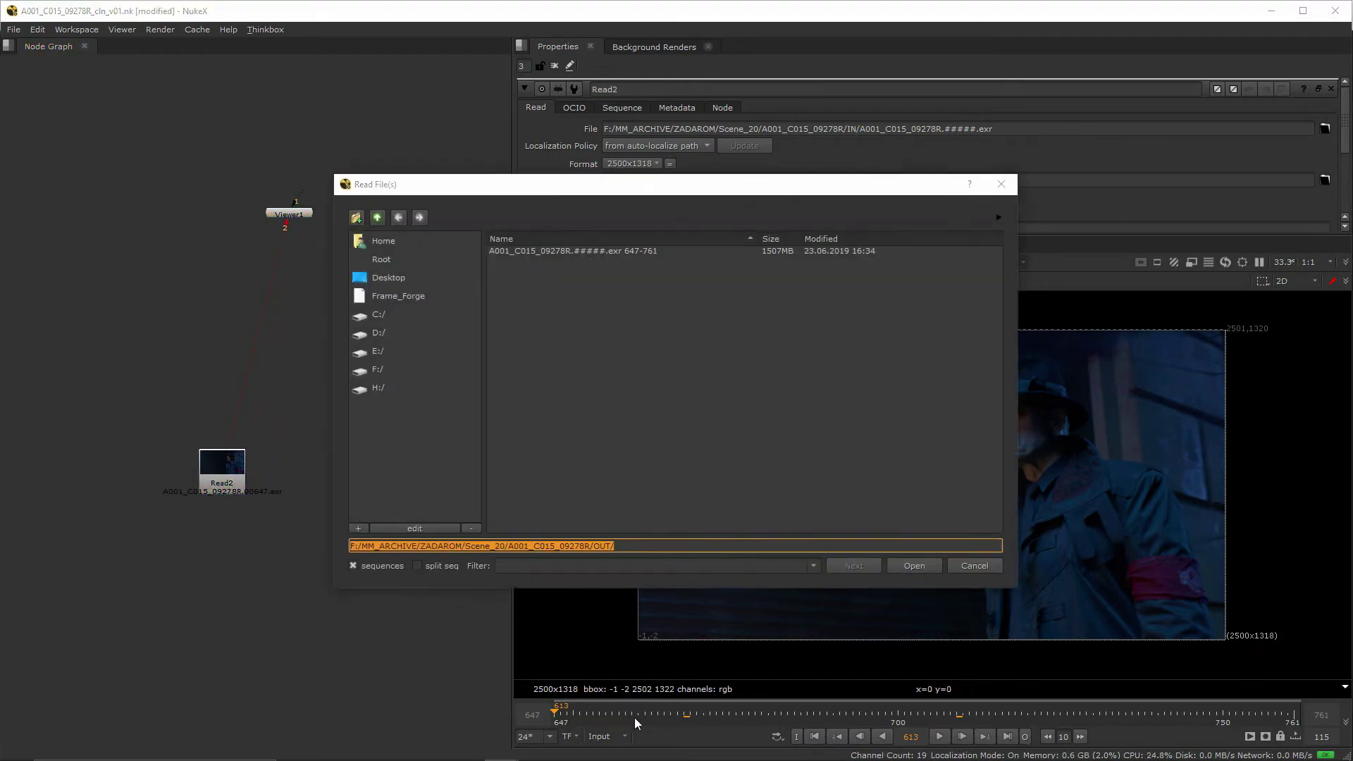
pyautogui.click(381, 218)
pyautogui.click(380, 218)
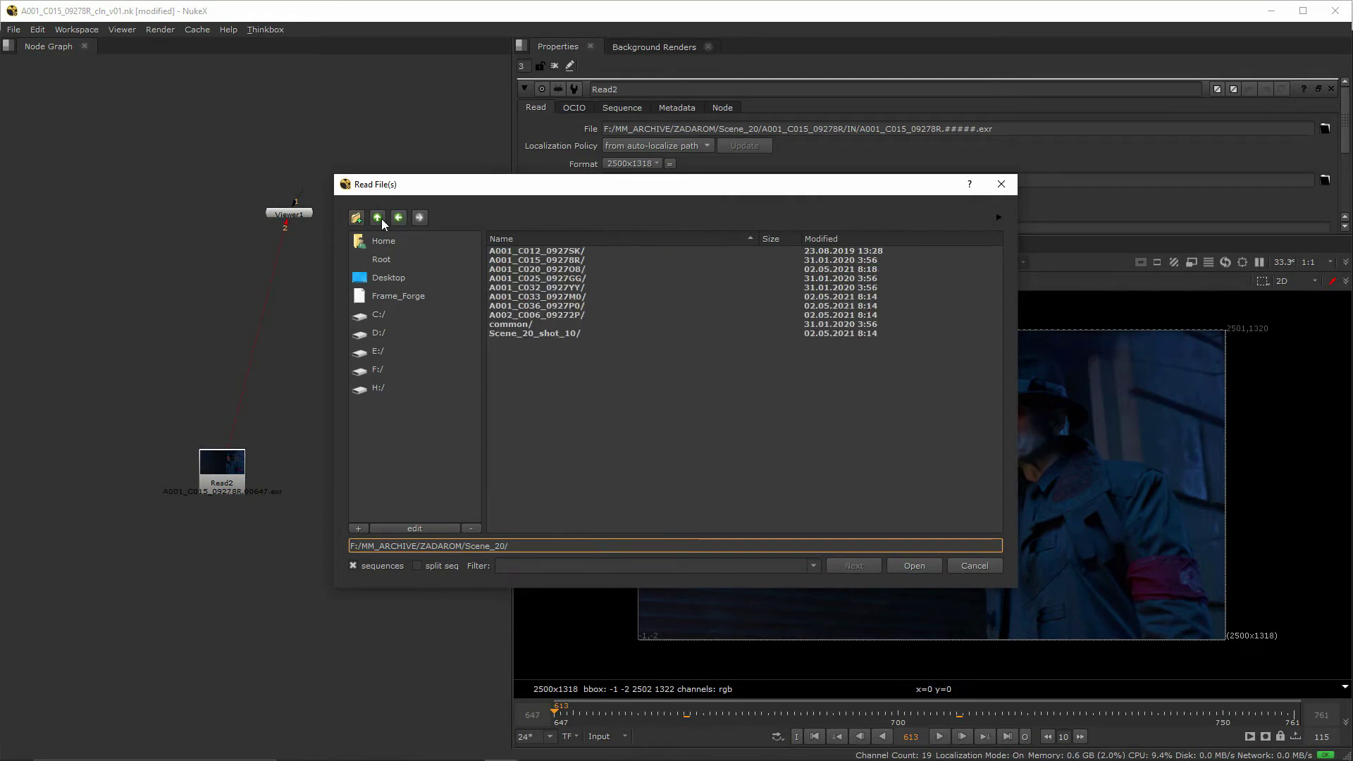
pyautogui.doubleClick(549, 296)
pyautogui.doubleClick(523, 256)
pyautogui.doubleClick(547, 251)
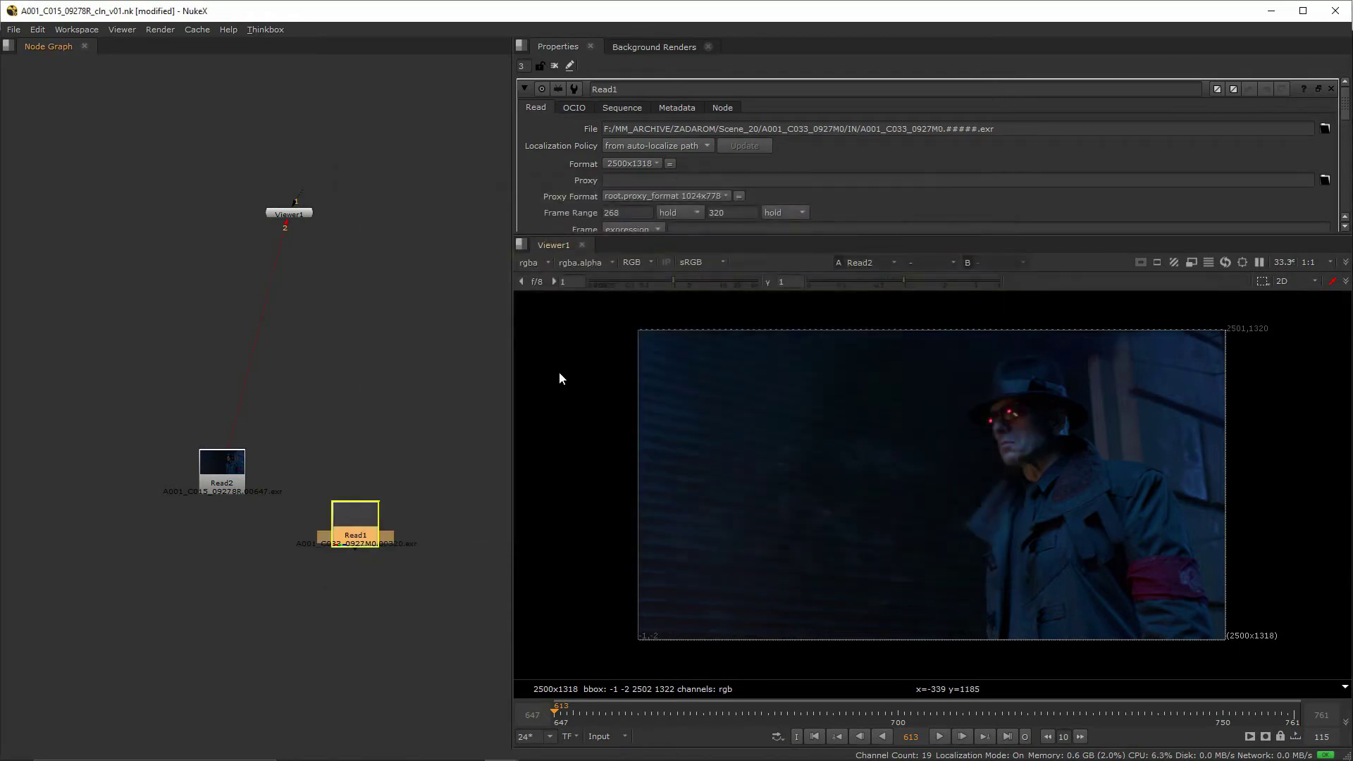
# - Place the new Read1 node beside Read2 and align it to the same height
pyautogui.moveTo(405, 494); pyautogui.dragTo(437, 458)
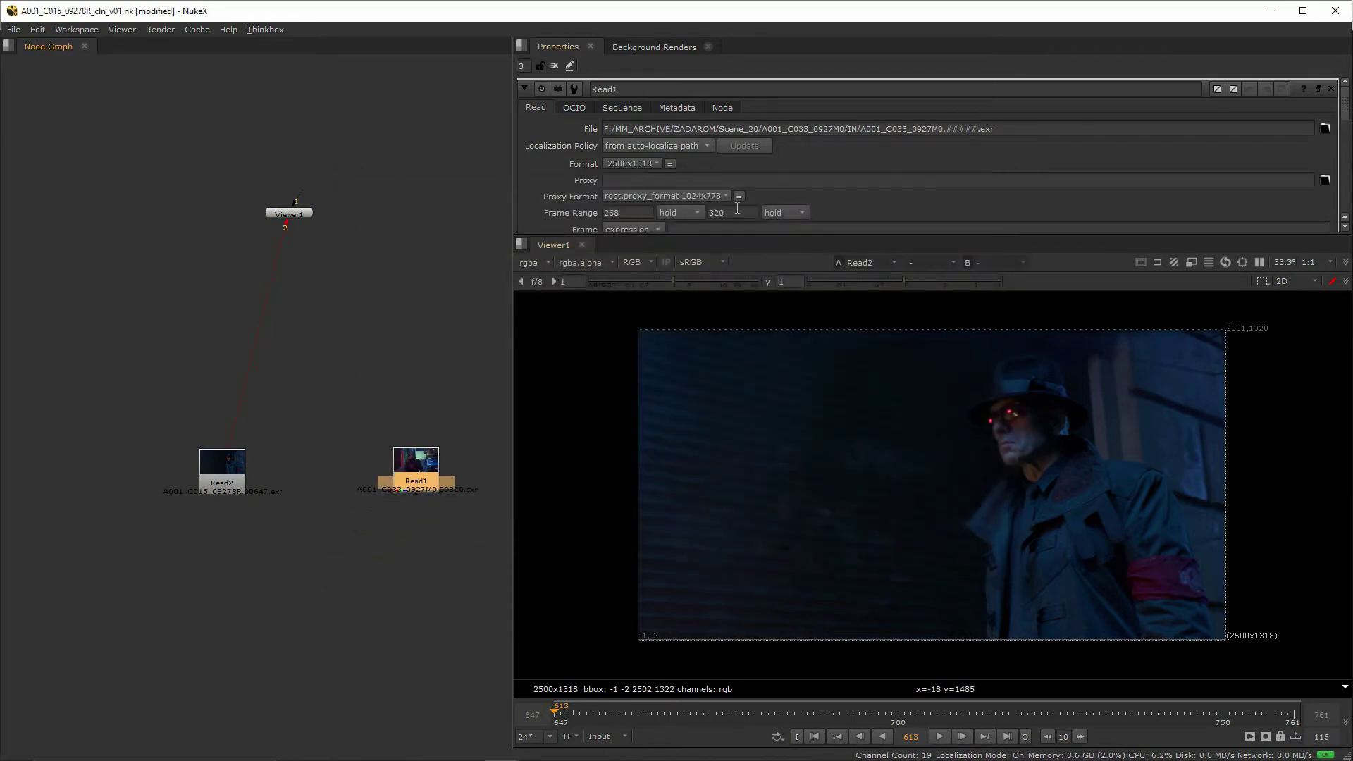
pyautogui.click(222, 461)
pyautogui.click(412, 466)
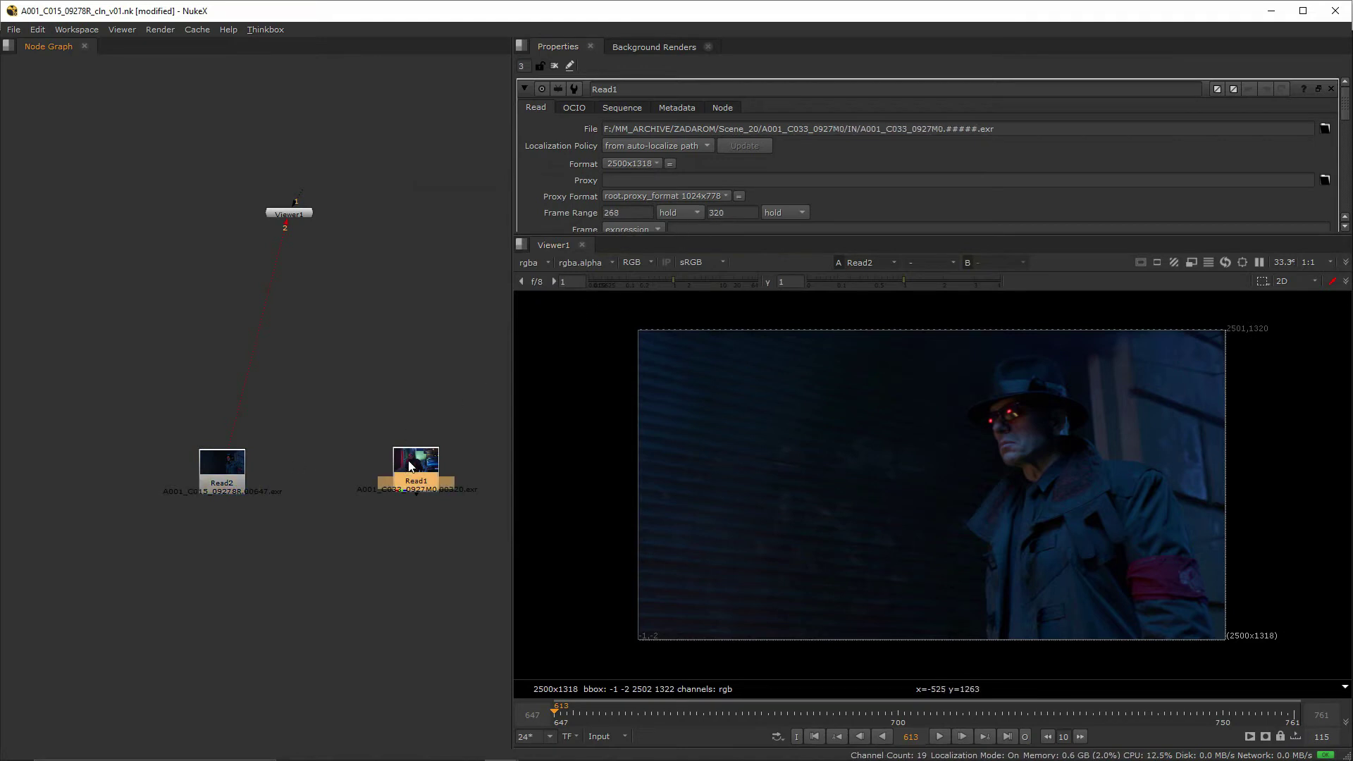
pyautogui.moveTo(415, 477); pyautogui.dragTo(413, 479)
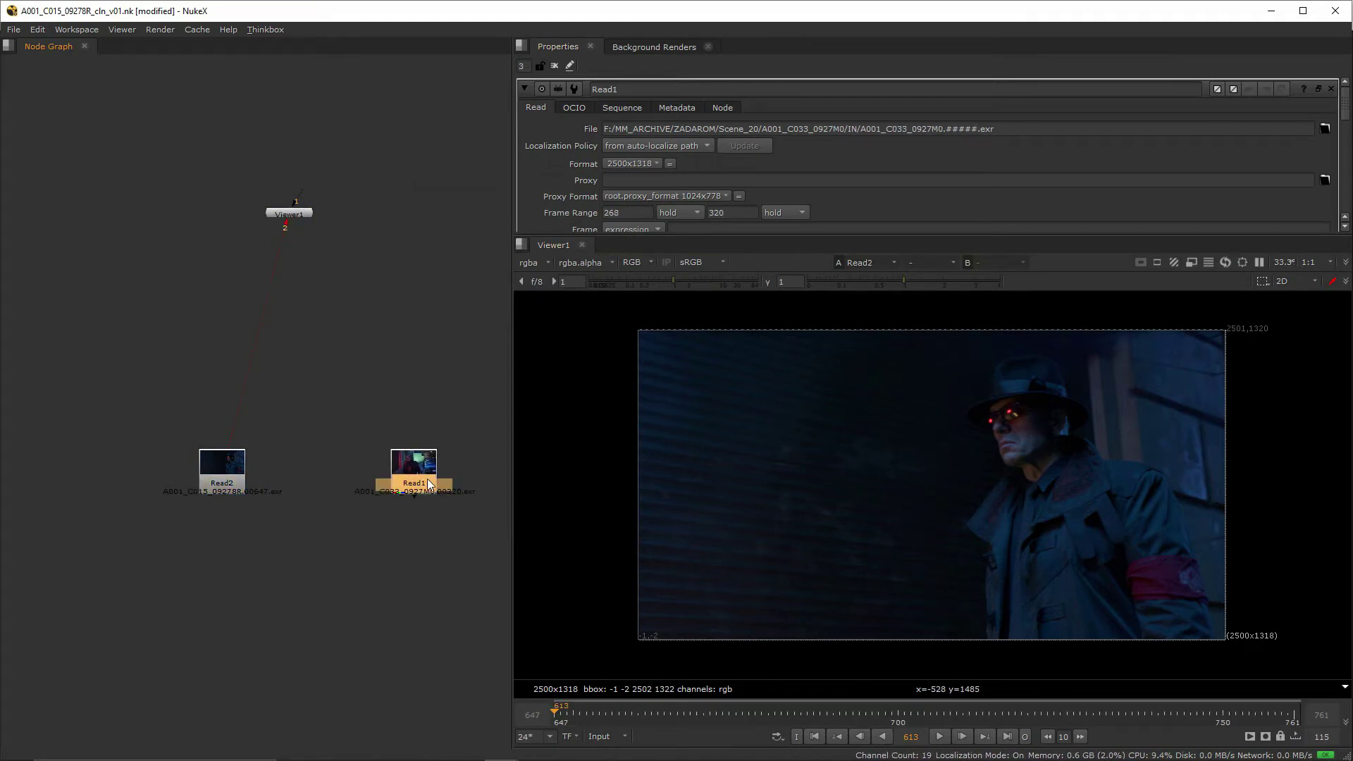
# - Connect Read1 to the viewer's input 2 and go to frame 279 of its sequence
pyautogui.press('2')
pyautogui.moveTo(638, 714); pyautogui.dragTo(613, 745)
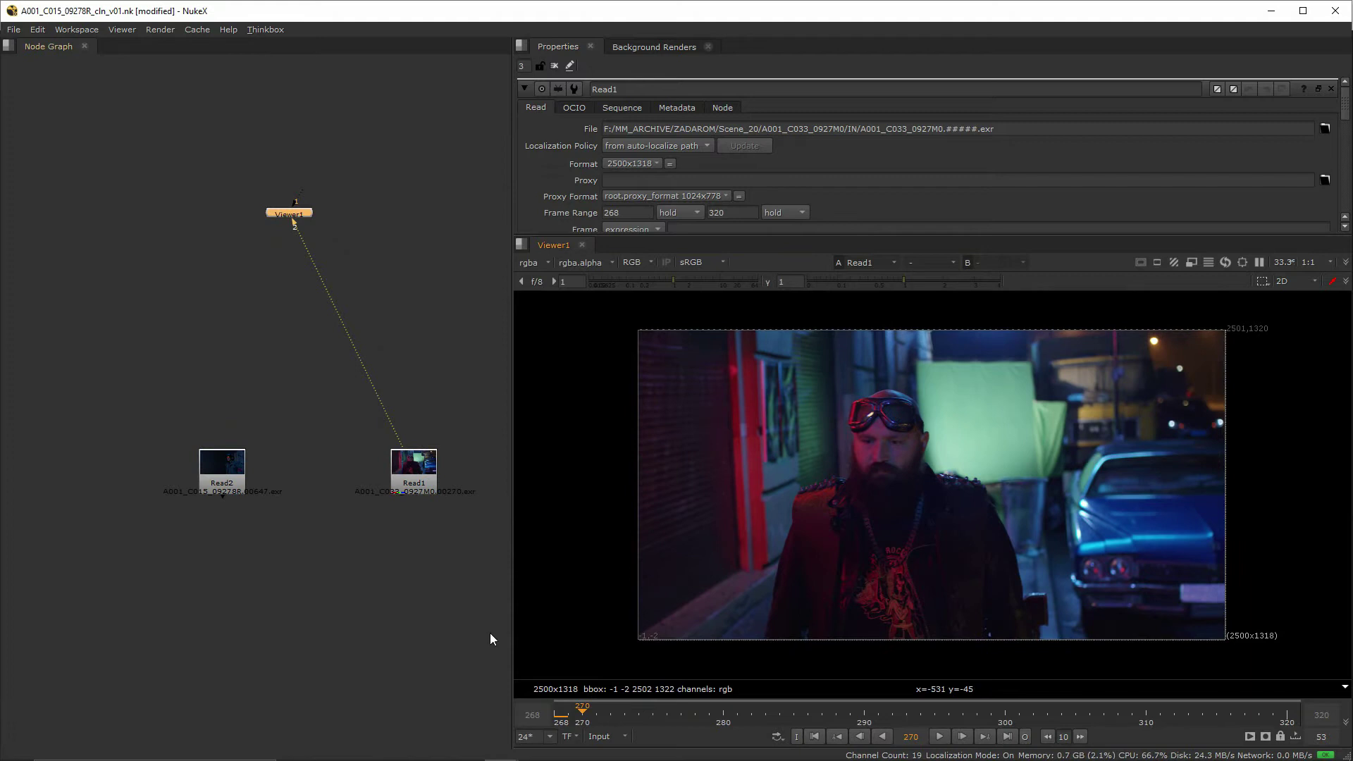
pyautogui.moveTo(429, 497); pyautogui.dragTo(433, 497)
pyautogui.click(703, 723)
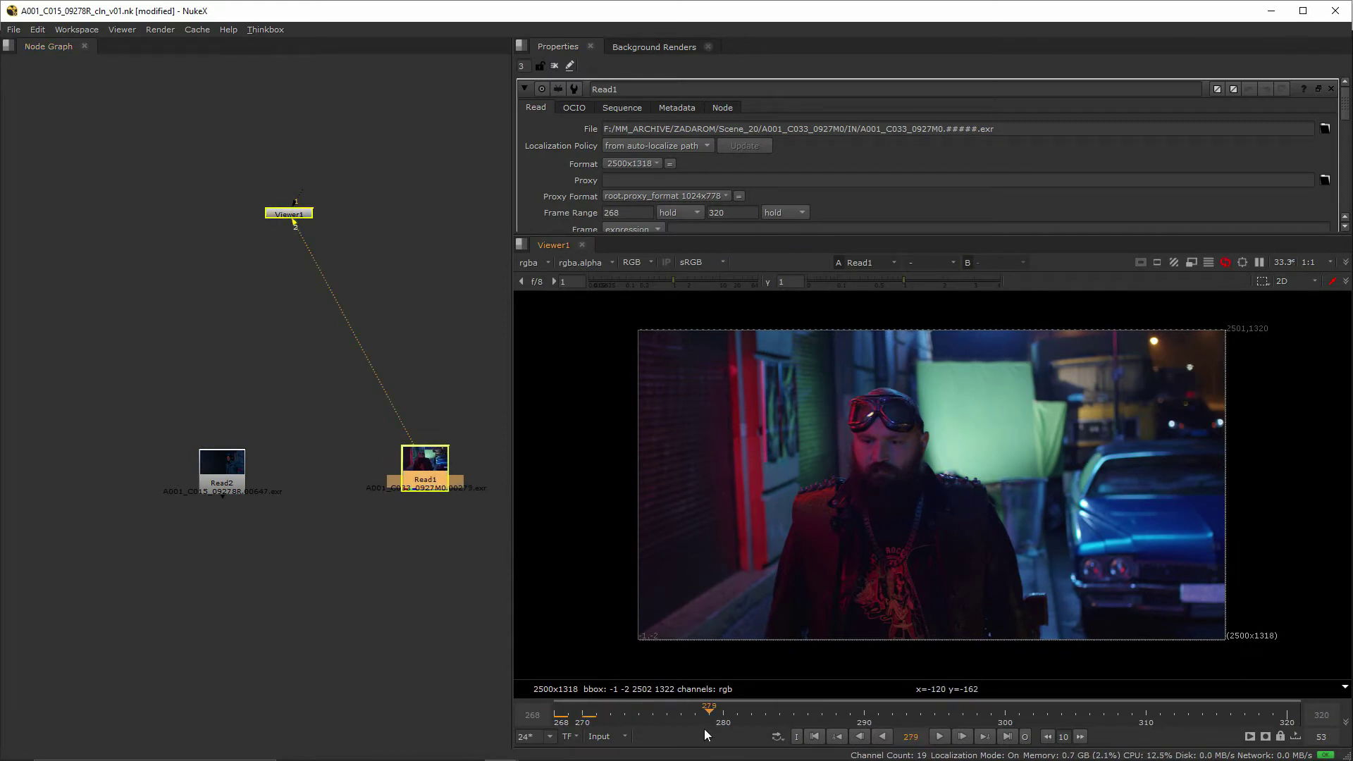
# - Reconnect the viewer's input 2 to Read2 and set the timeline range to Global
pyautogui.click(207, 484)
pyautogui.press('2')
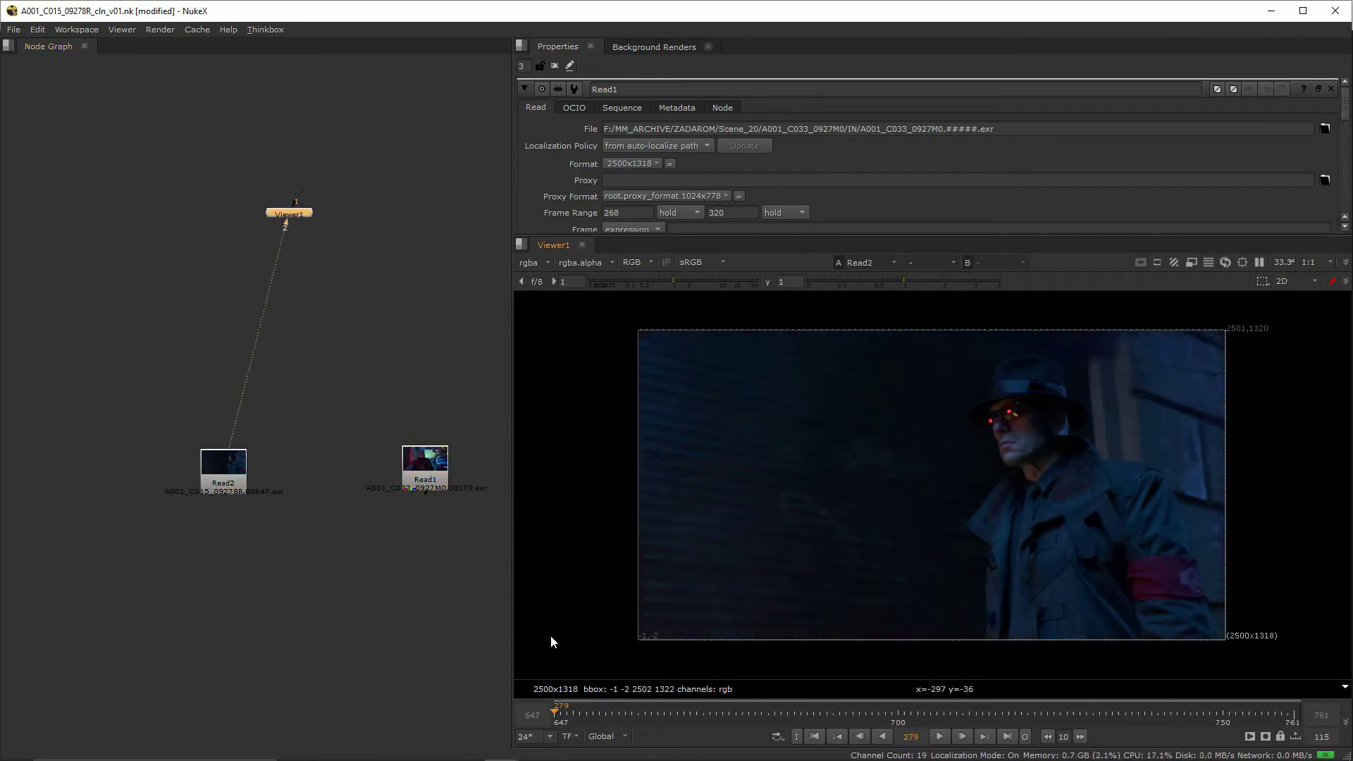
pyautogui.click(355, 389)
pyautogui.press('s')
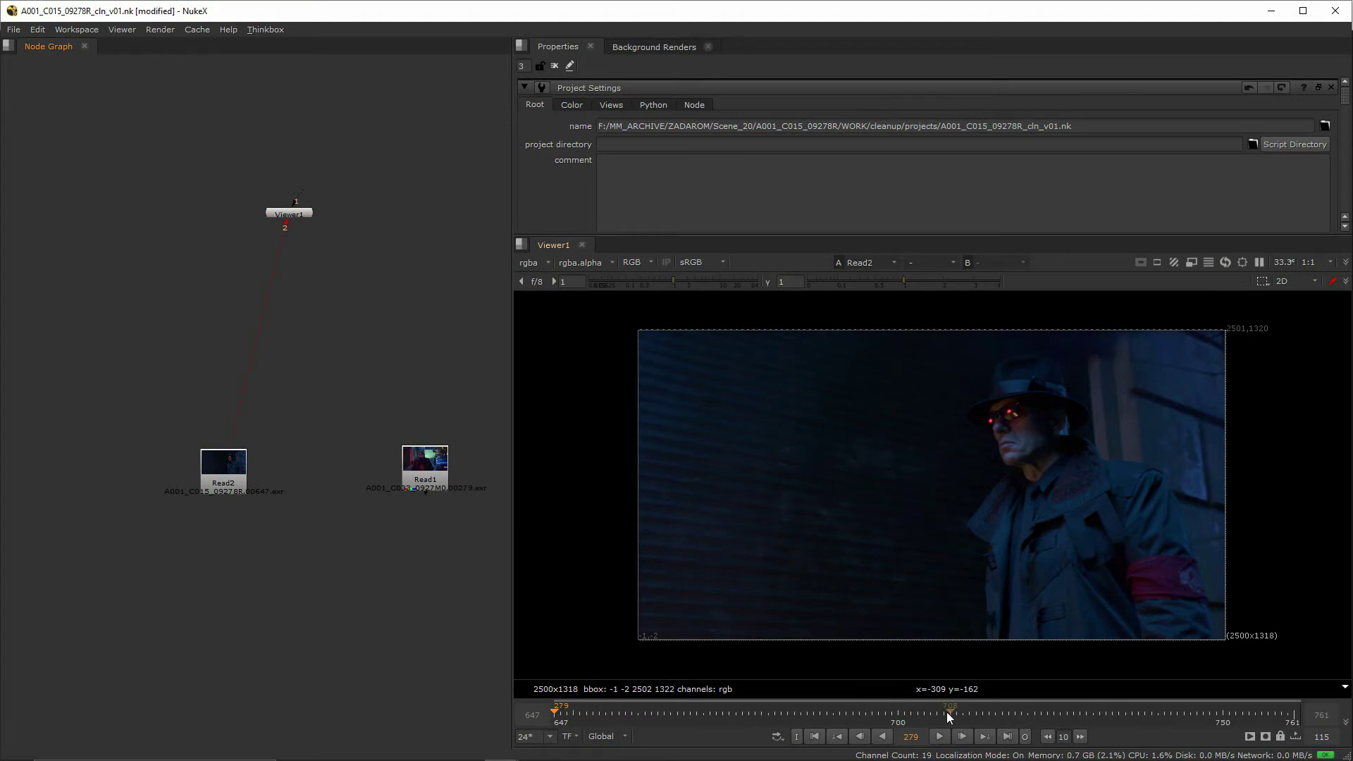
pyautogui.click(597, 737)
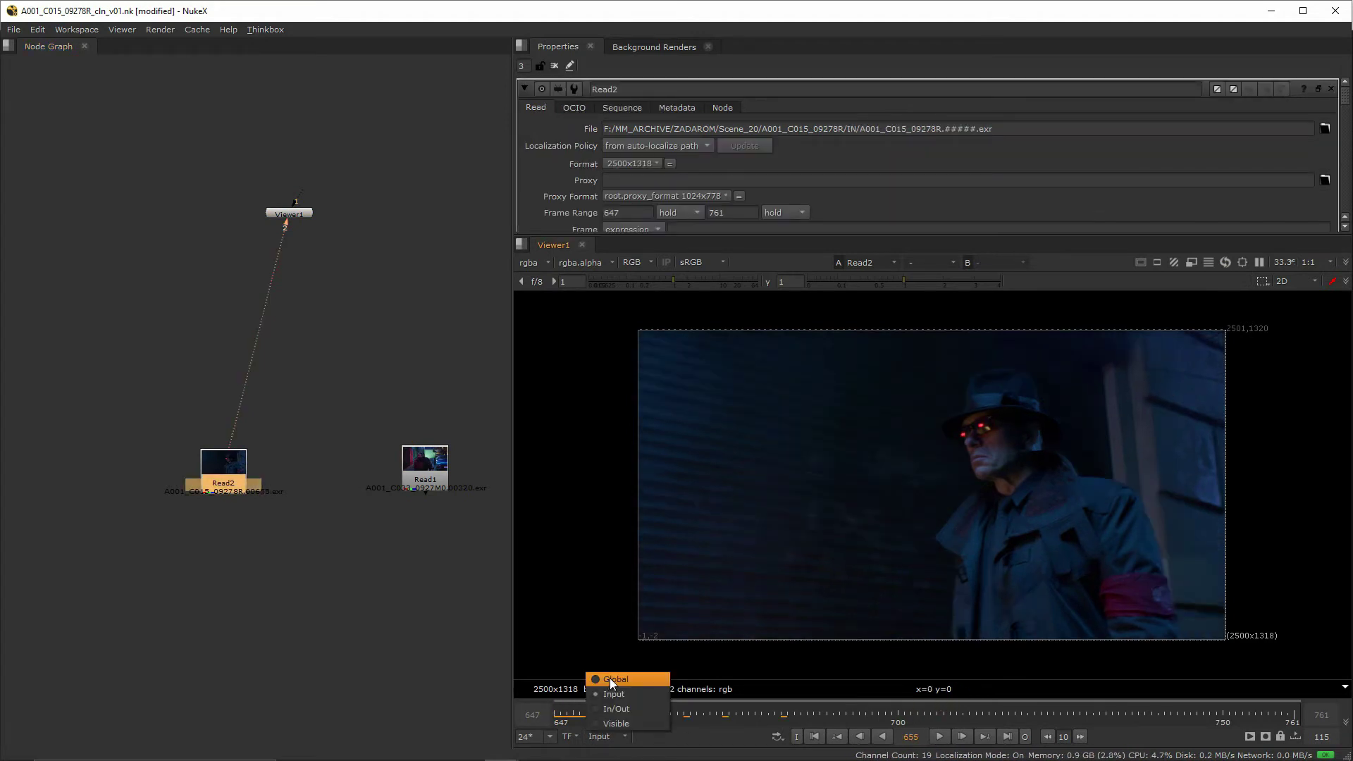
pyautogui.click(610, 678)
pyautogui.click(349, 666)
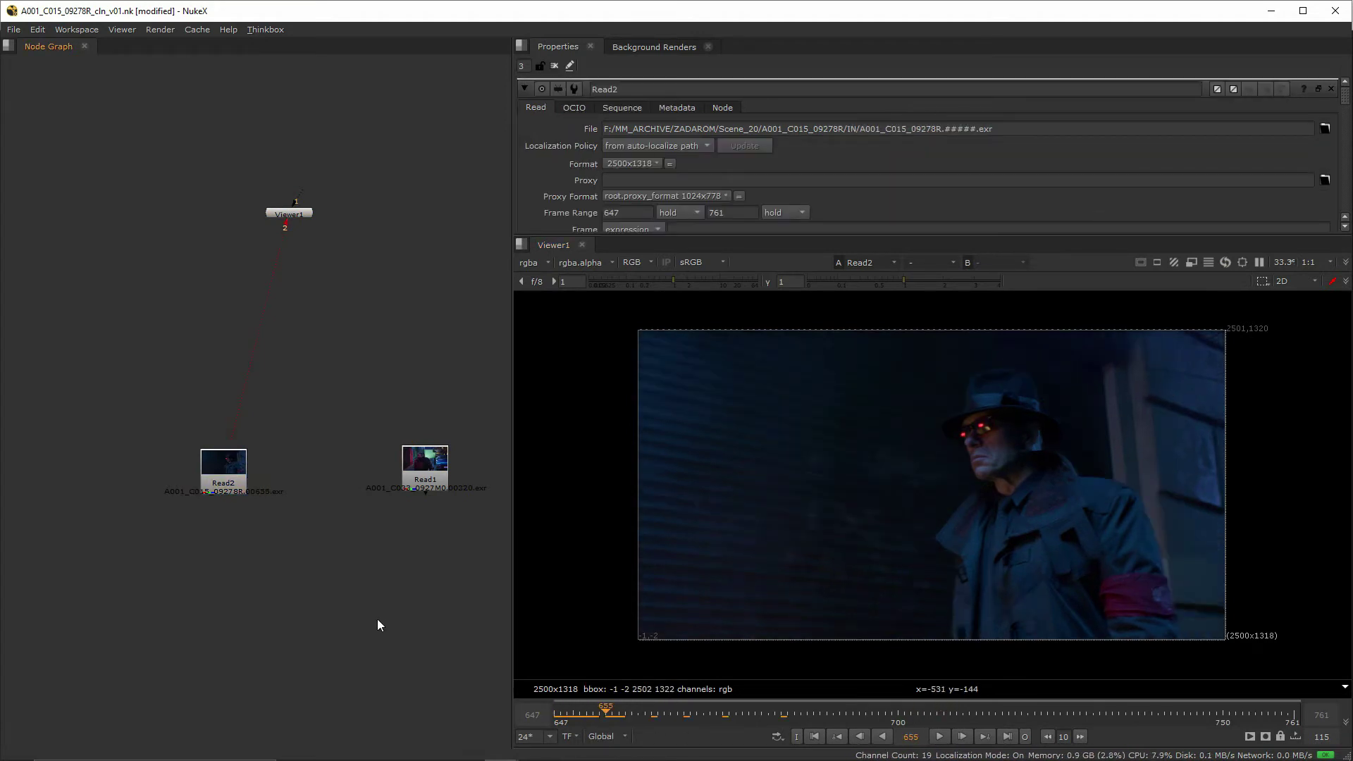
# - Set the project frame range to 268–320 to match the range in Read1's properties
pyautogui.press('s')
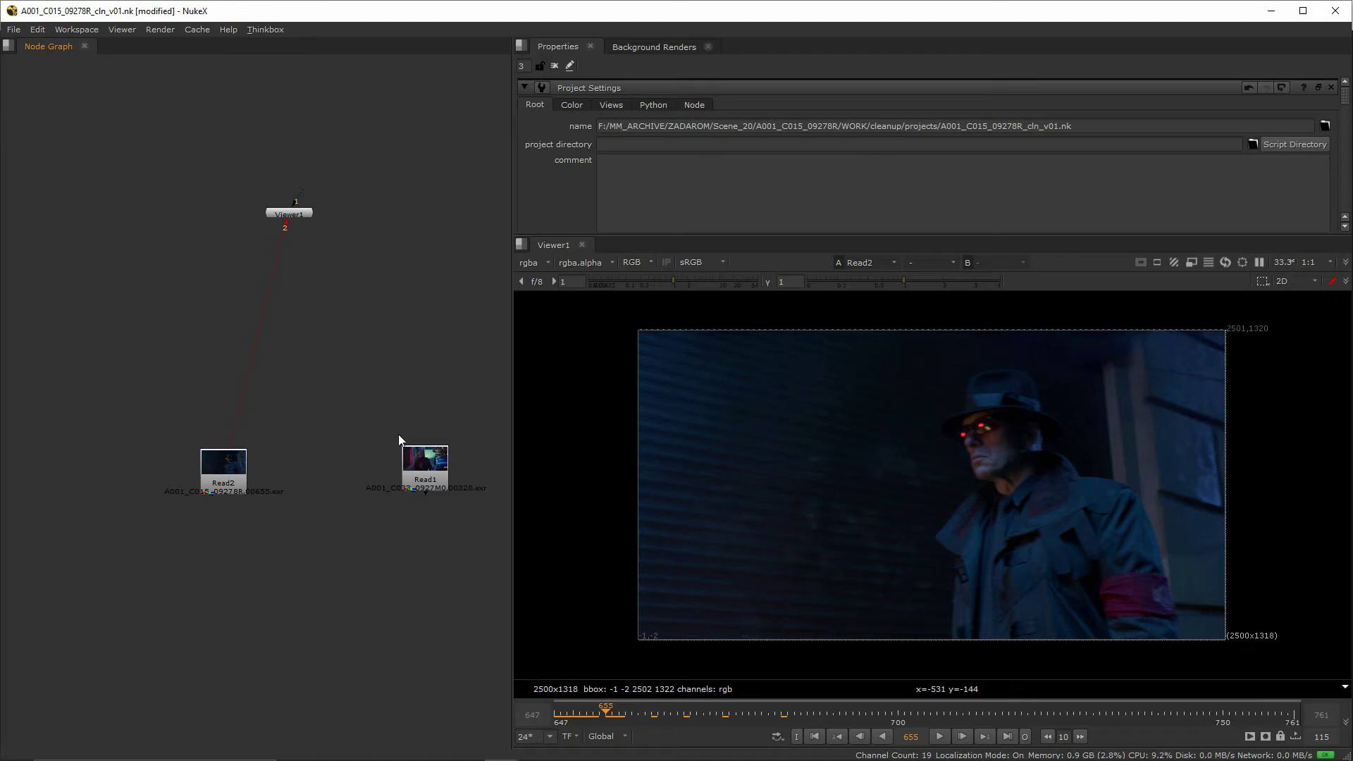
pyautogui.moveTo(554, 234); pyautogui.dragTo(555, 560)
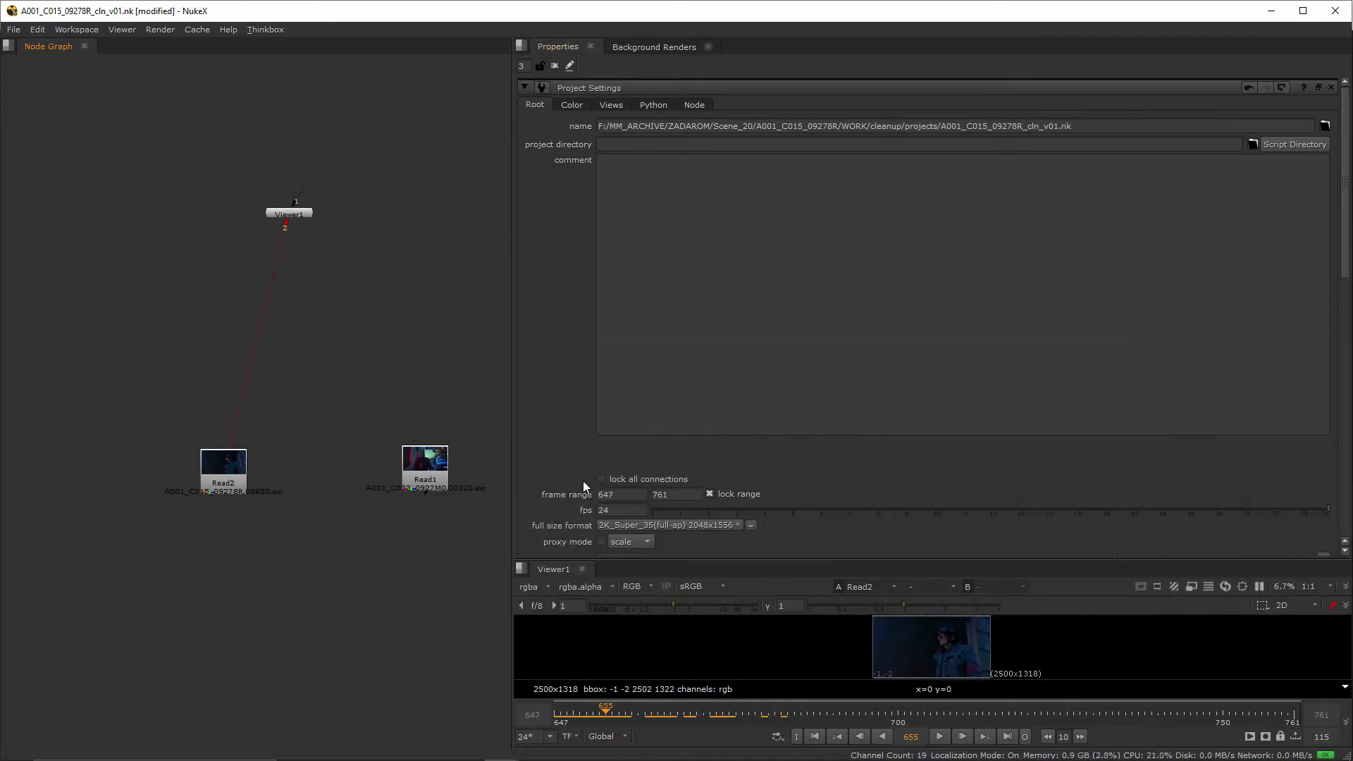
pyautogui.doubleClick(430, 488)
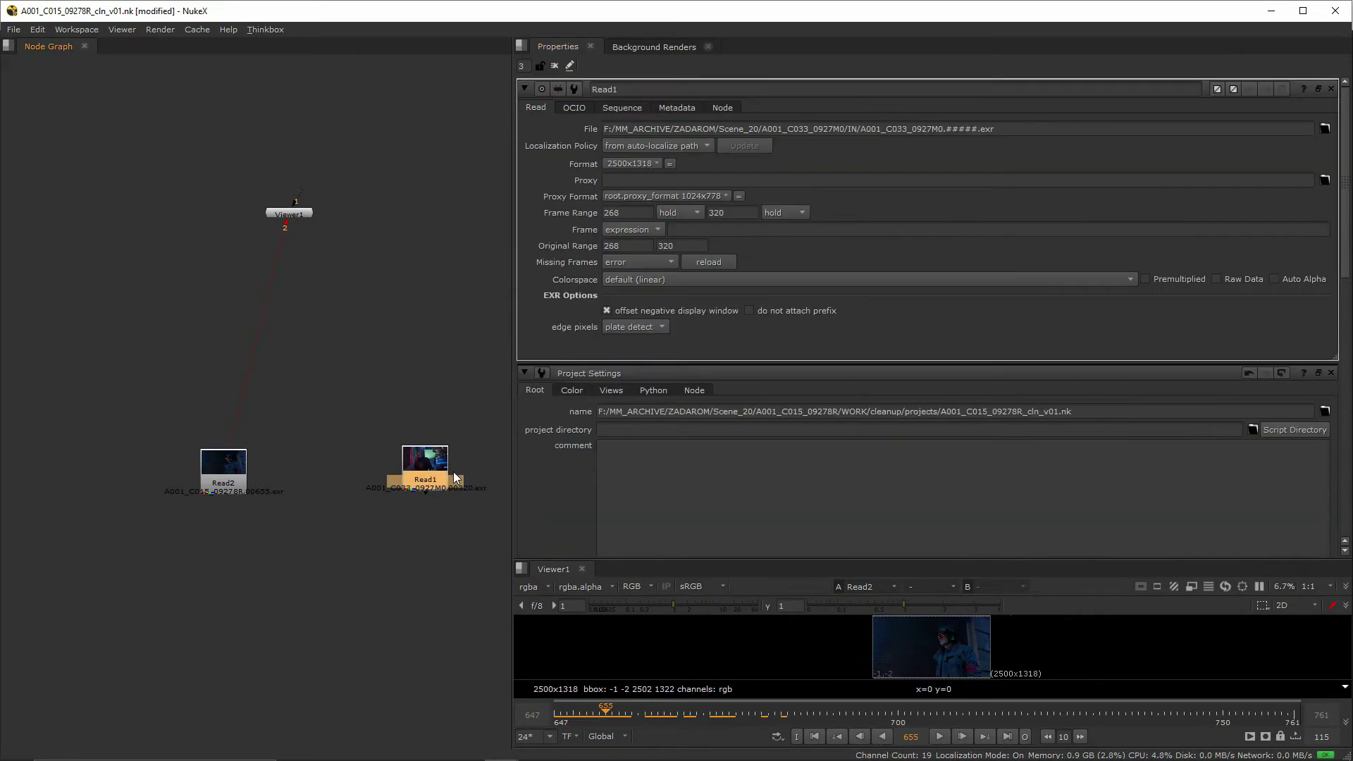
pyautogui.scroll(-10, 558, 341)
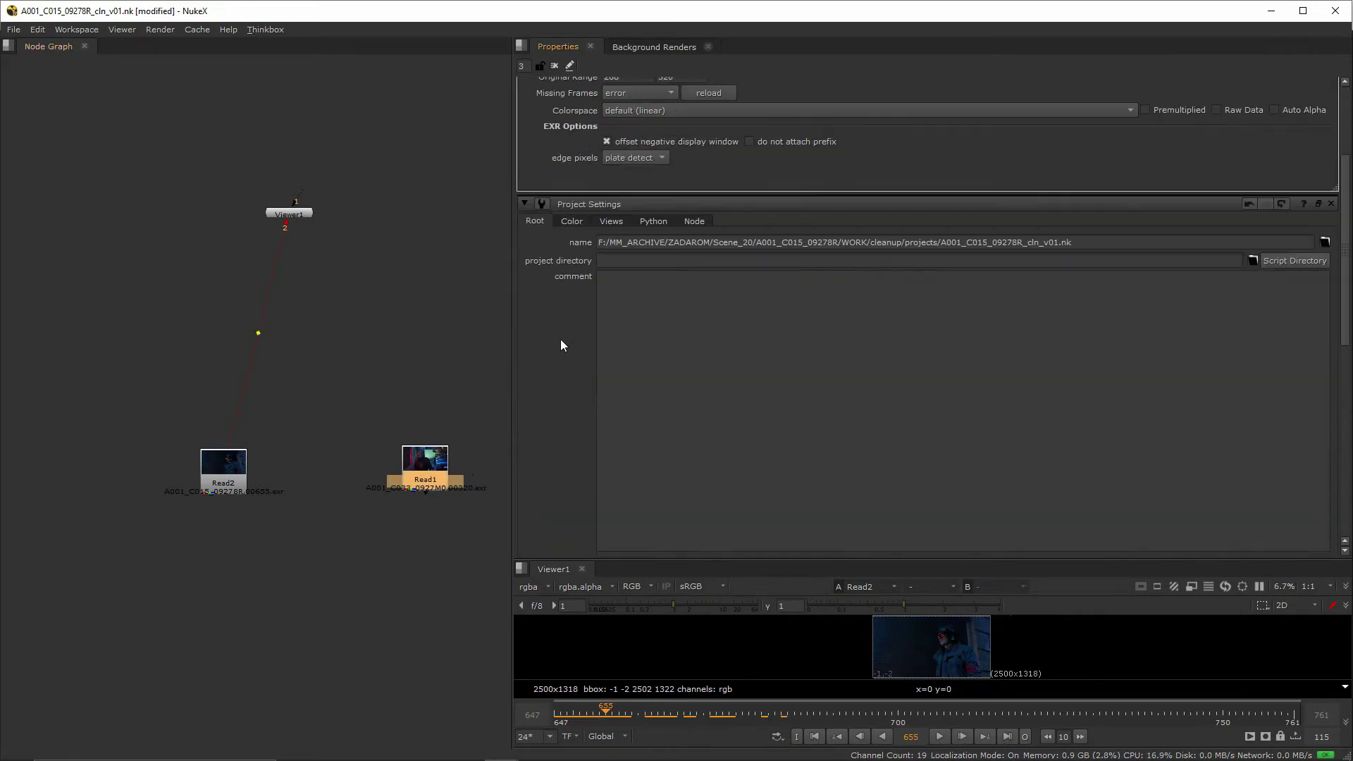
pyautogui.scroll(12, 595, 271)
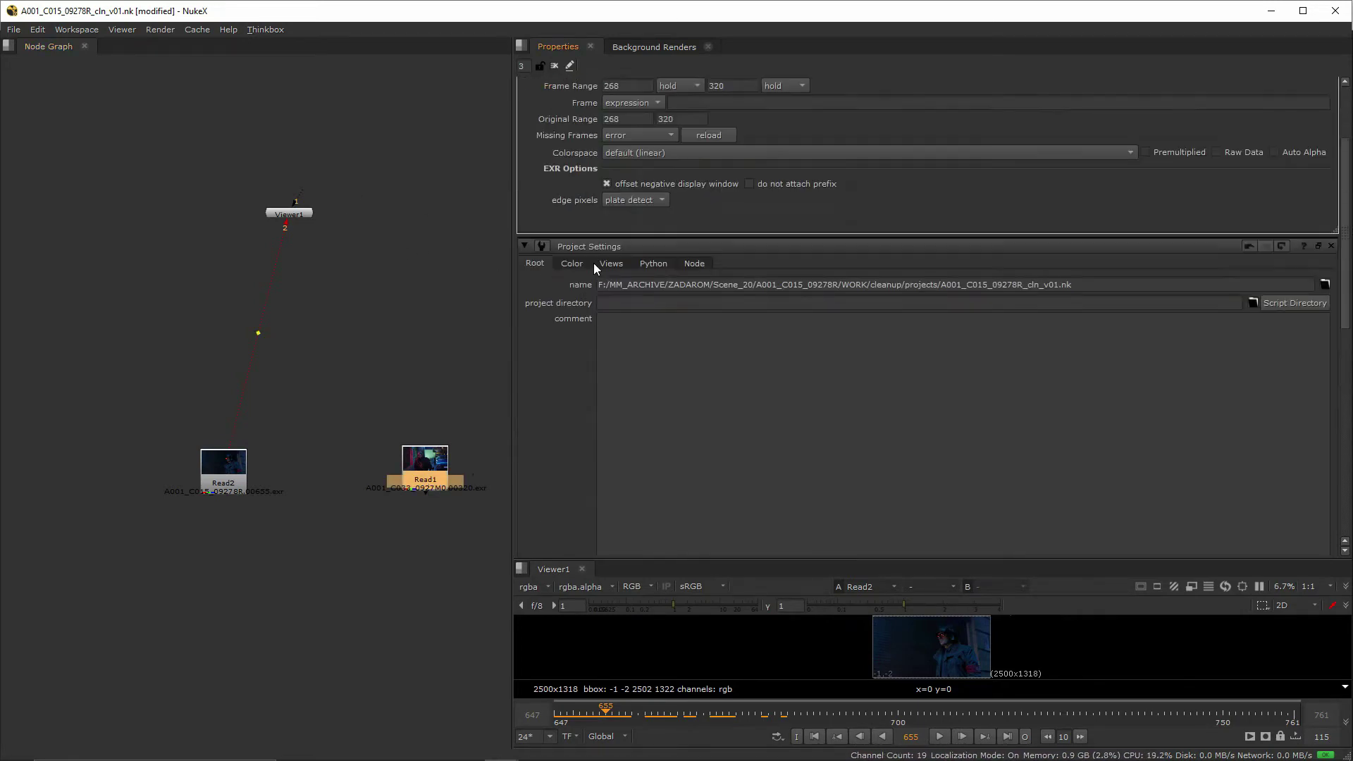
pyautogui.doubleClick(717, 211)
pyautogui.scroll(-11, 525, 324)
pyautogui.scroll(-5, 564, 396)
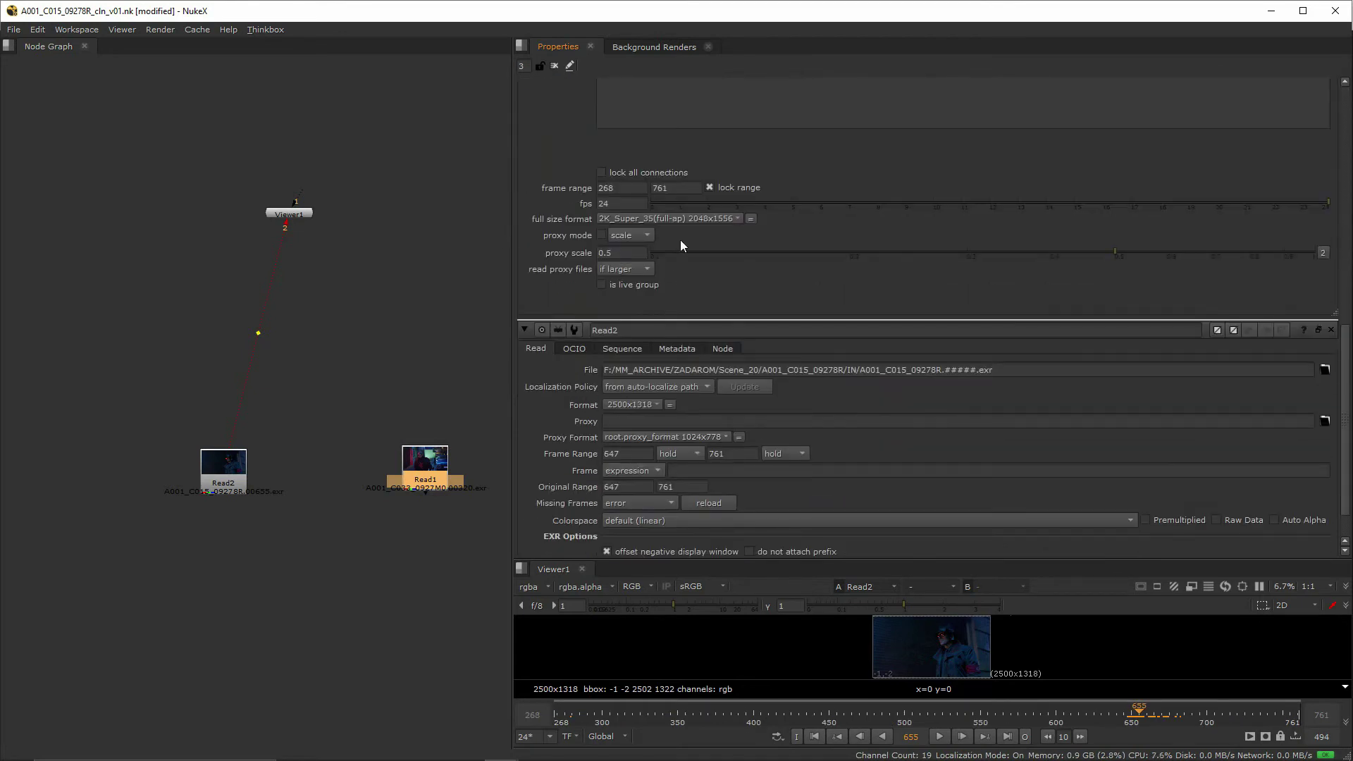
pyautogui.write('320')
pyautogui.press('Return')
# - Set the project's full size format to 2500x1318 and make room for a larger viewer image
pyautogui.click(668, 219)
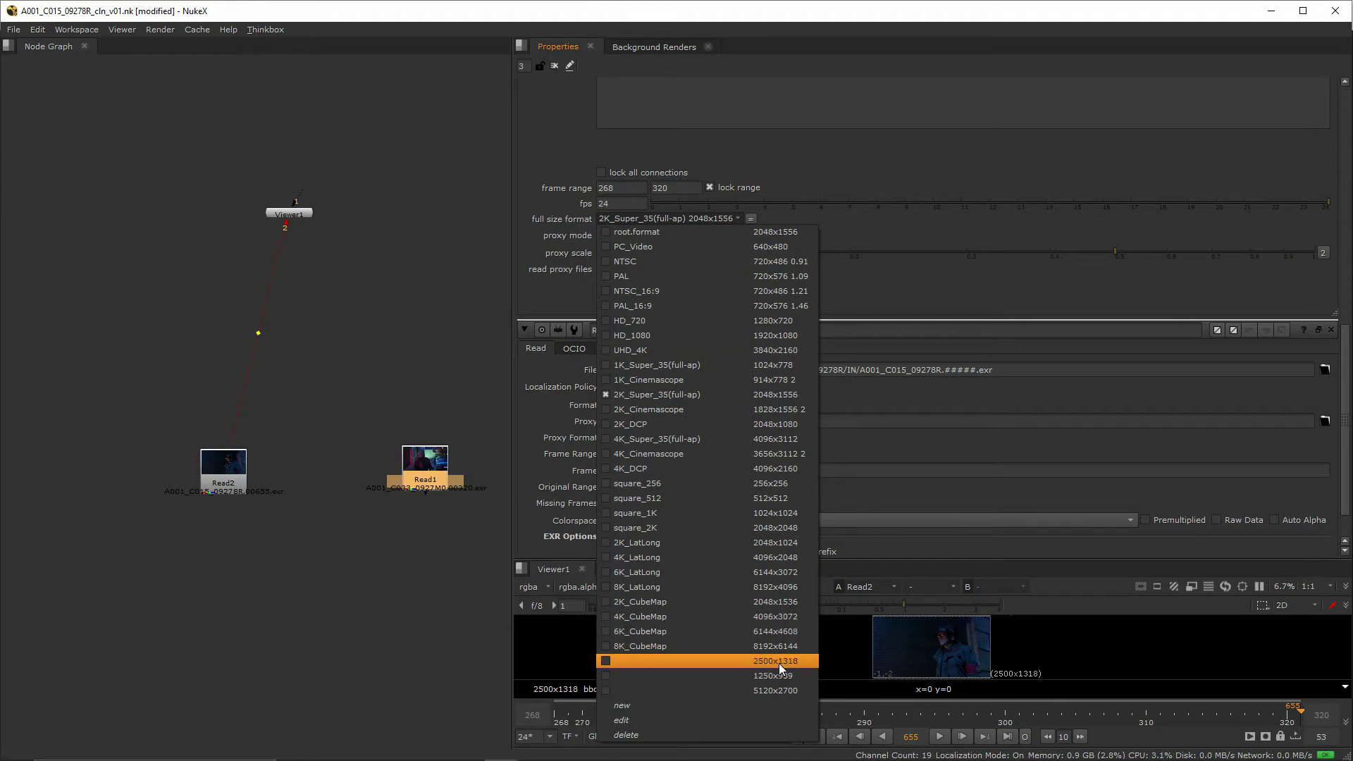
pyautogui.click(716, 662)
pyautogui.moveTo(226, 470)
pyautogui.mouseDown()
pyautogui.moveTo(250, 493)
pyautogui.moveTo(234, 472)
pyautogui.mouseUp()
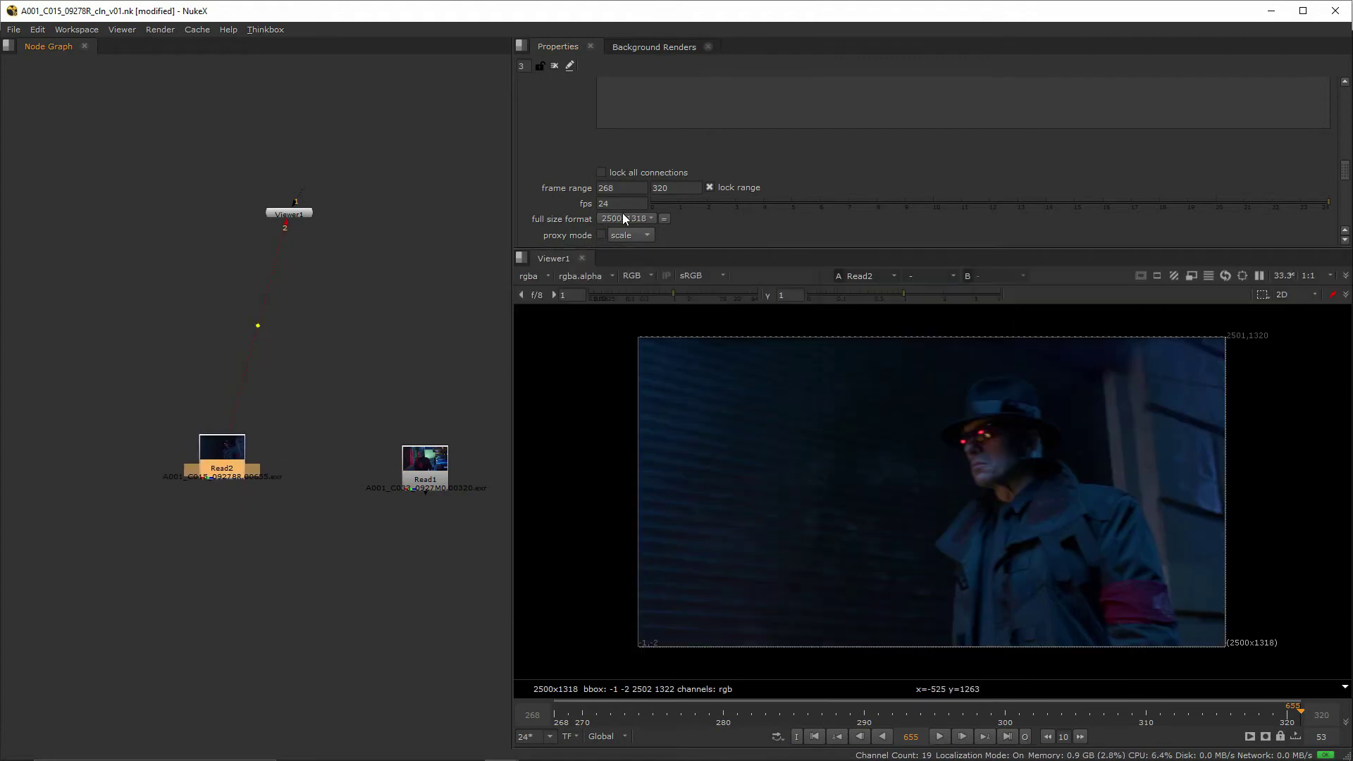
pyautogui.click(625, 218)
pyautogui.click(596, 218)
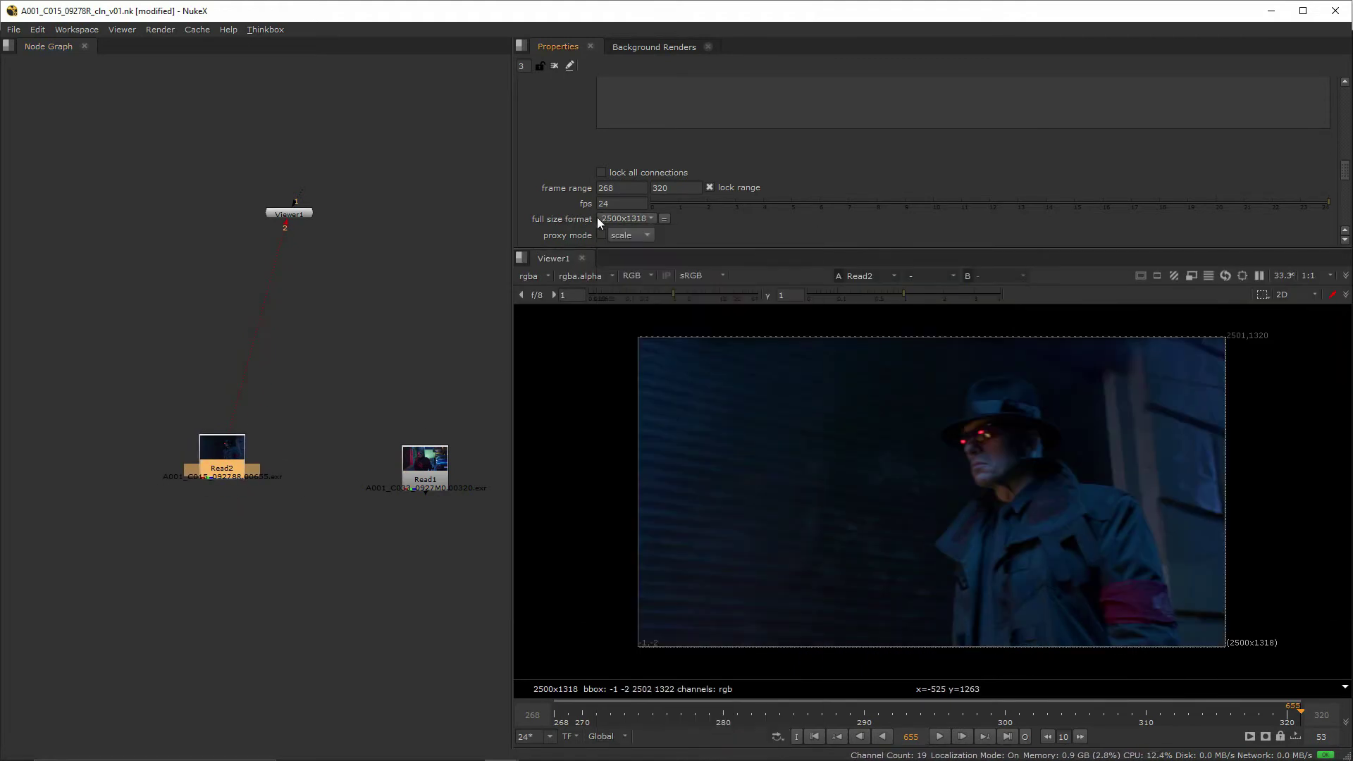
# - Reposition Read2 and scrub its footage across the project's 268–320 timeline
pyautogui.moveTo(206, 465); pyautogui.dragTo(220, 469)
pyautogui.click(240, 461)
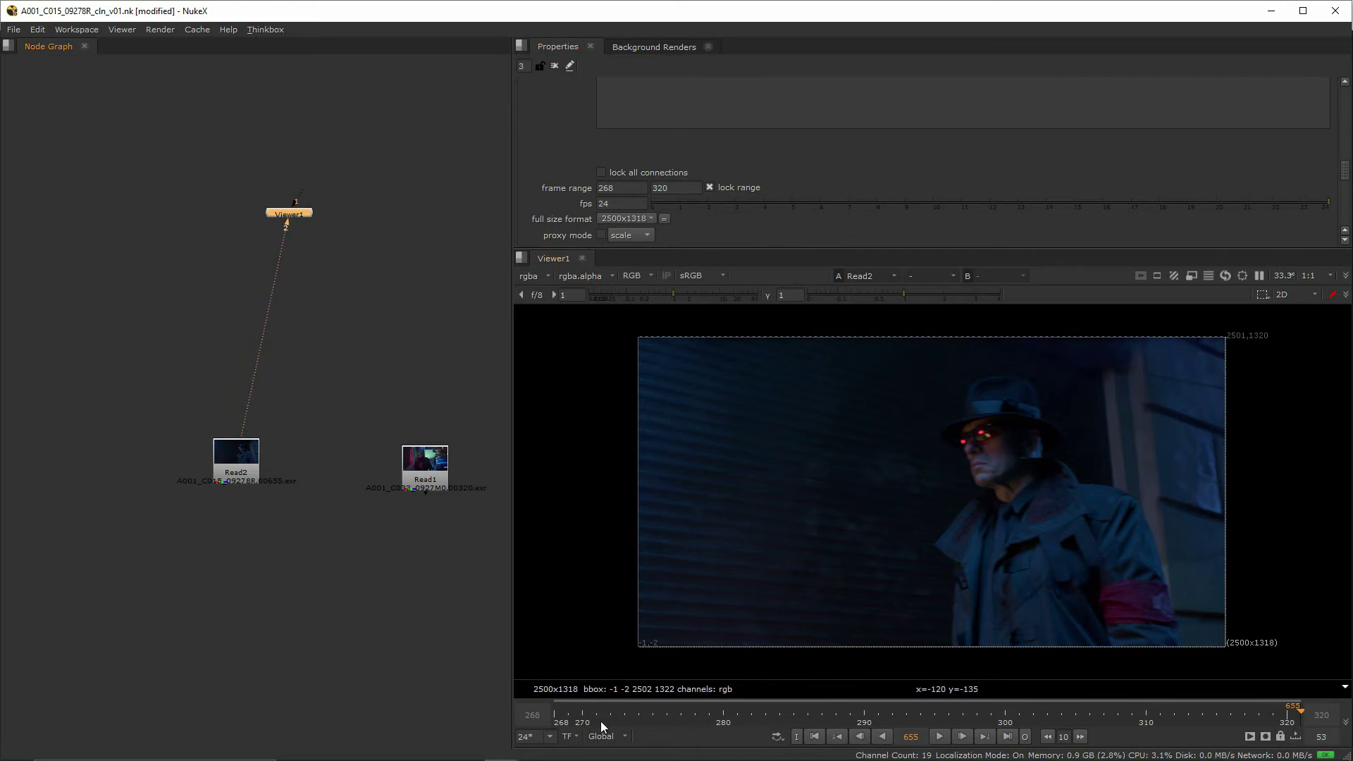
pyautogui.moveTo(603, 726); pyautogui.dragTo(715, 721)
pyautogui.moveTo(613, 718); pyautogui.dragTo(667, 719)
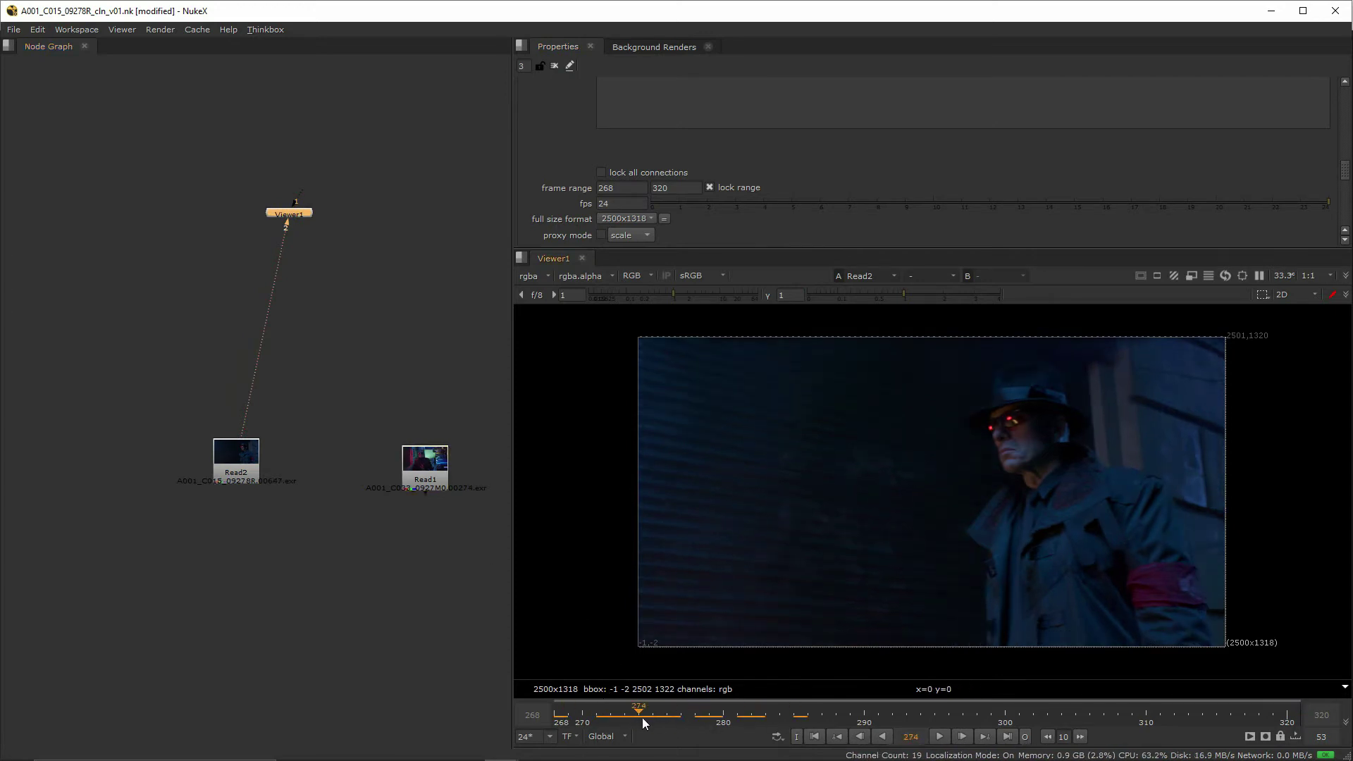
# - Move Read2 farther from Read1 and inspect the frame ranges in both nodes' properties
pyautogui.moveTo(247, 467); pyautogui.dragTo(180, 474)
pyautogui.doubleClick(188, 468)
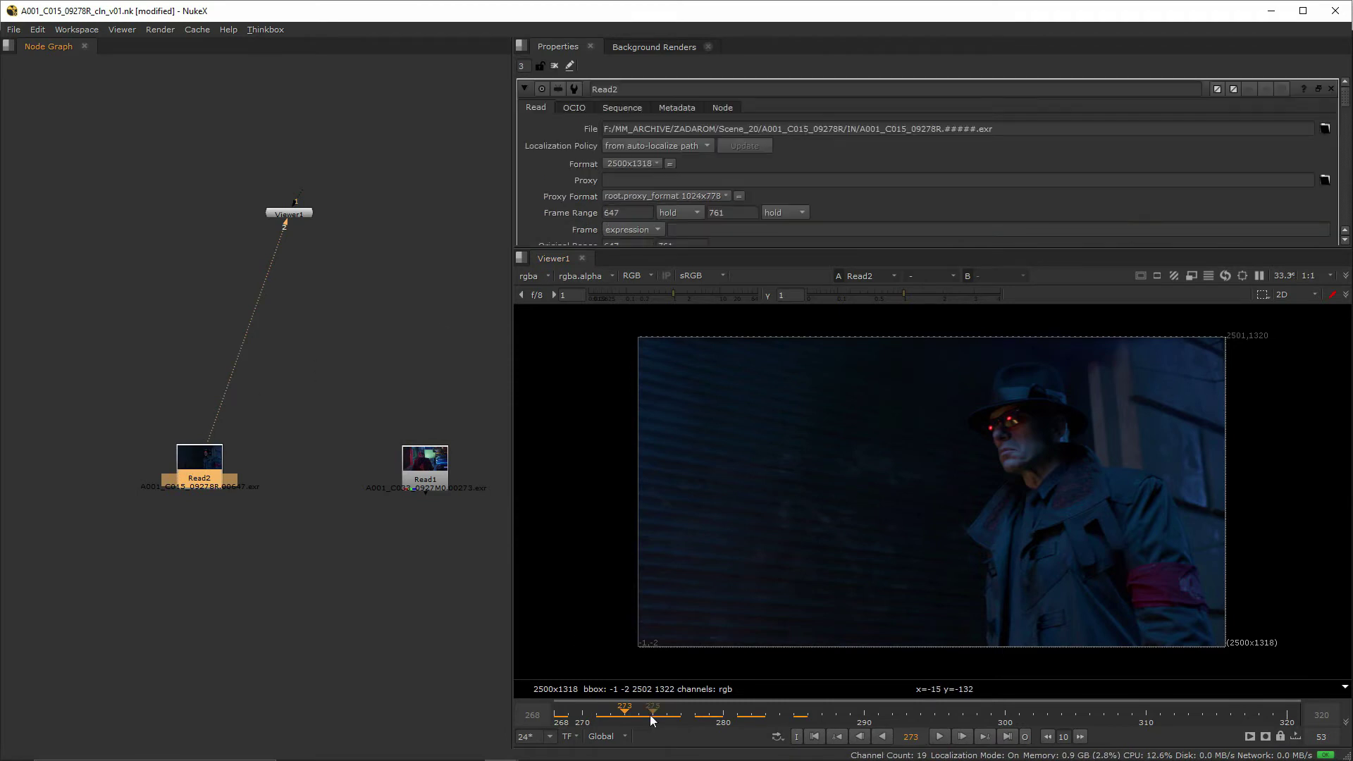
pyautogui.doubleClick(427, 466)
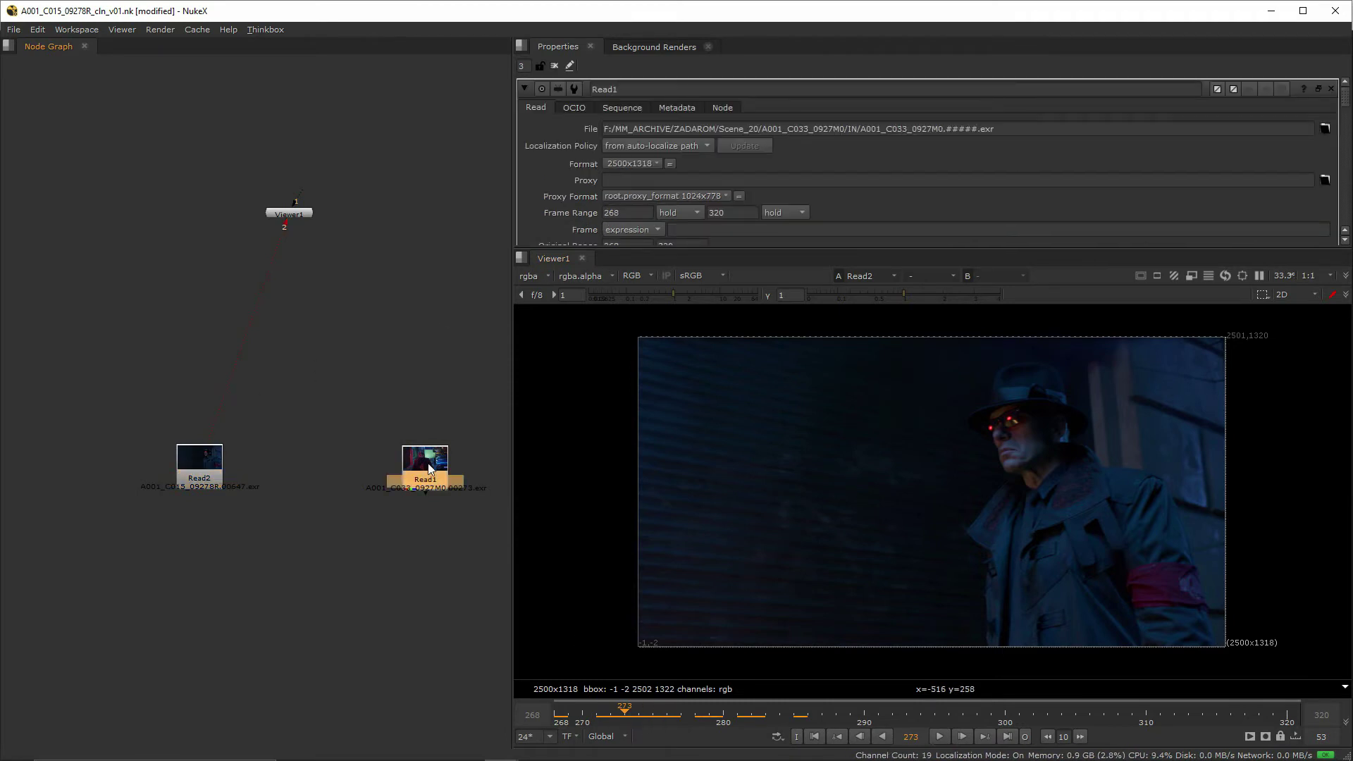
# - Show Read2's properties and jump to frame 693, outside the project range
pyautogui.doubleClick(199, 465)
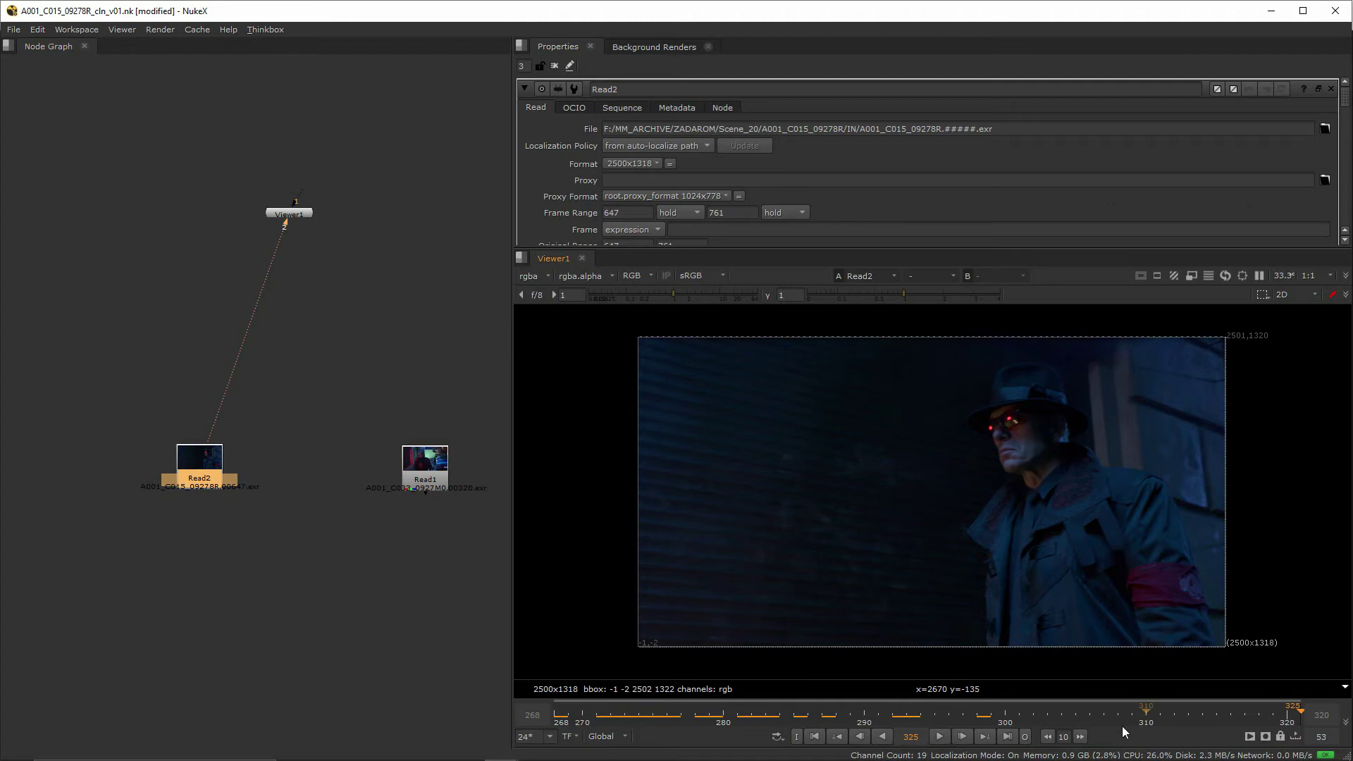
pyautogui.write('693')
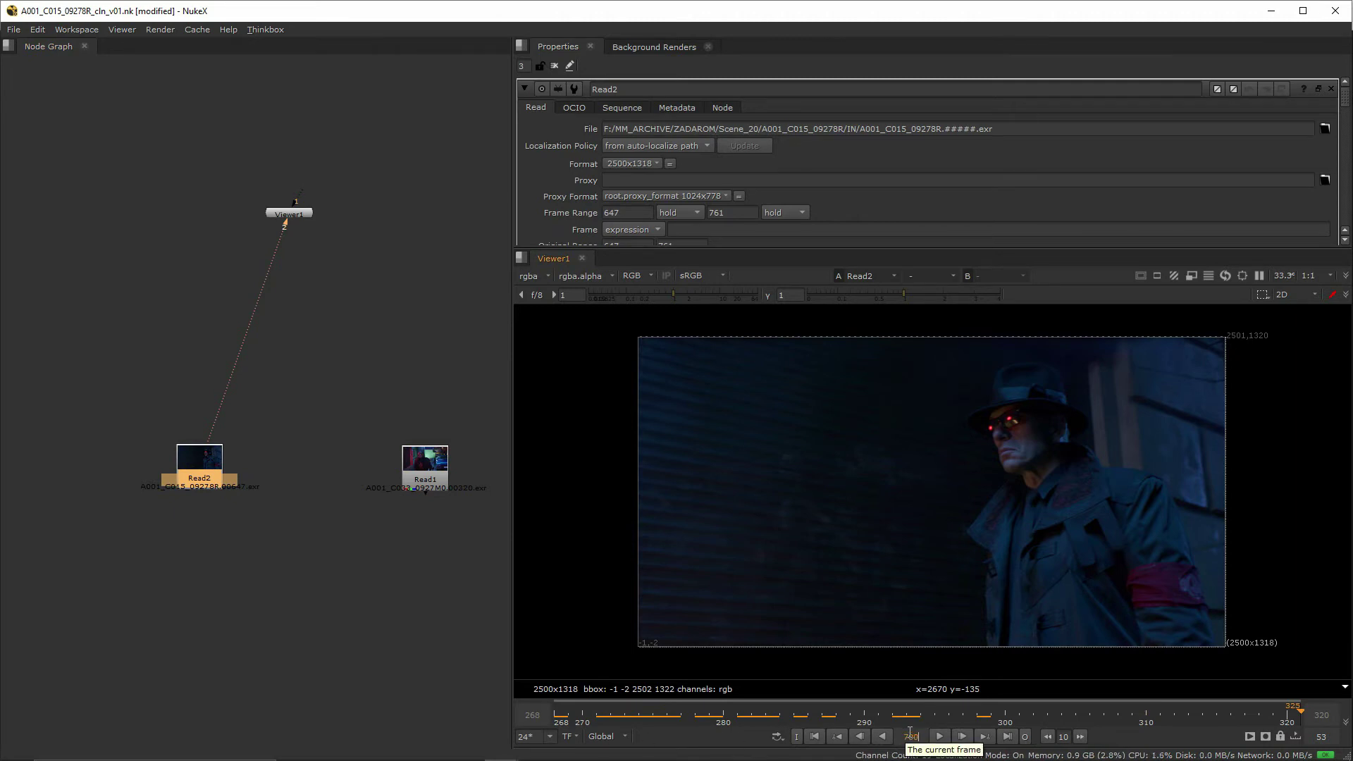
pyautogui.press('Return')
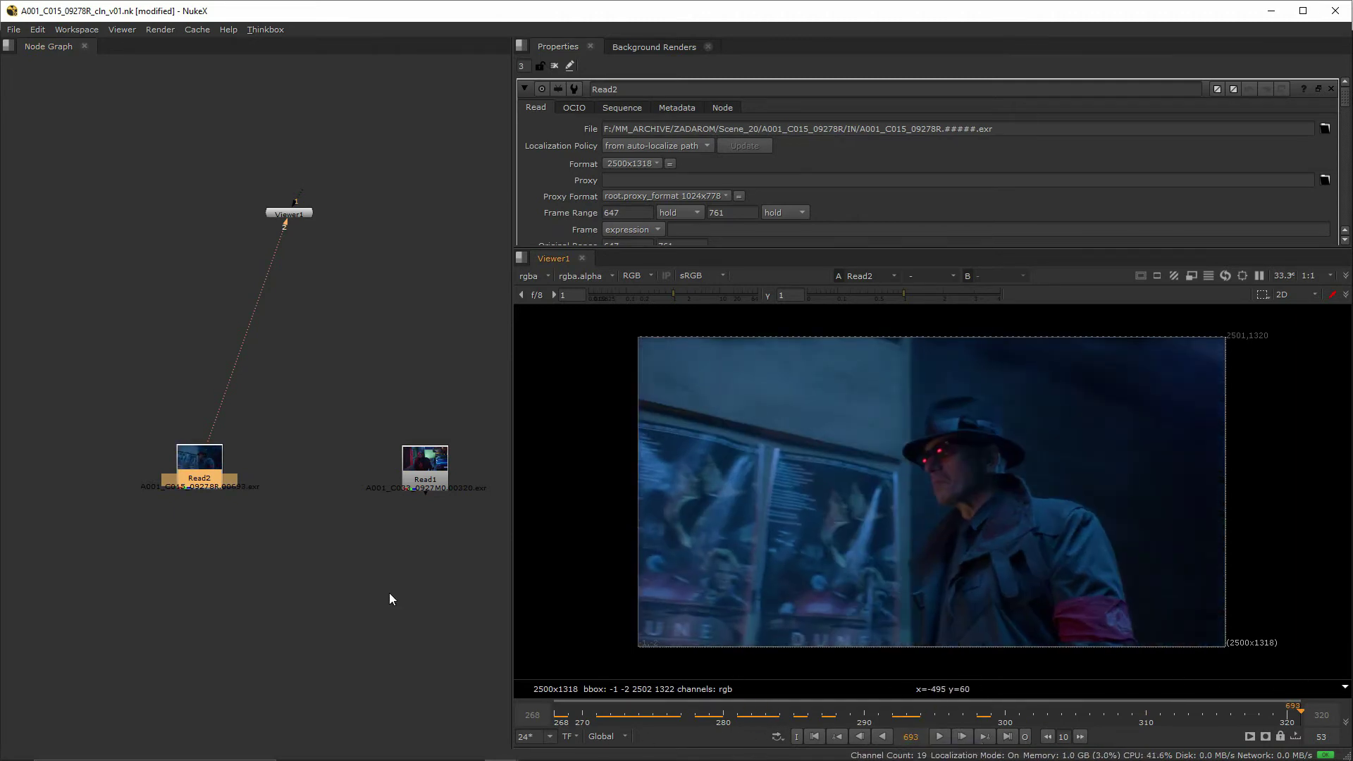
# - Move Read2 slightly closer to Read1, return to a frame within the timeline, and set the timeline range to Input
pyautogui.moveTo(215, 471); pyautogui.dragTo(230, 463)
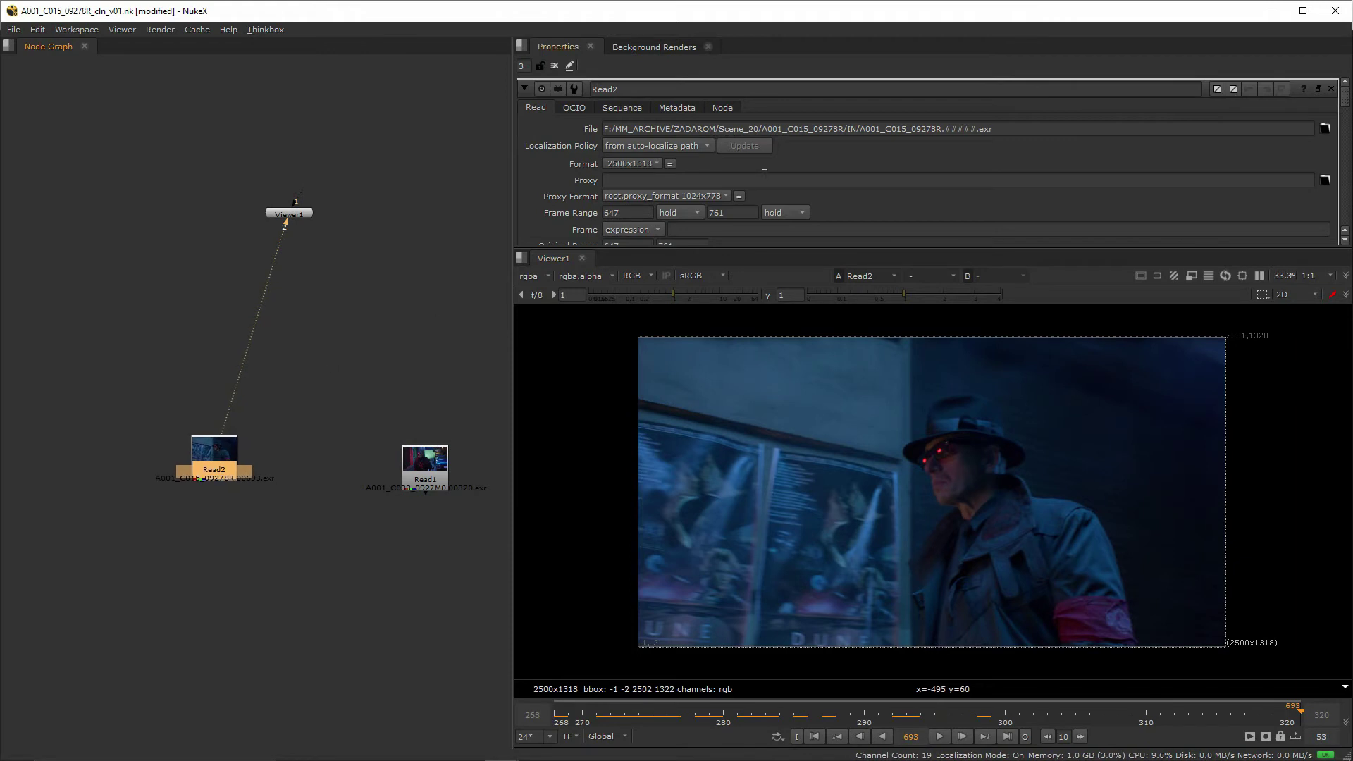
pyautogui.click(863, 715)
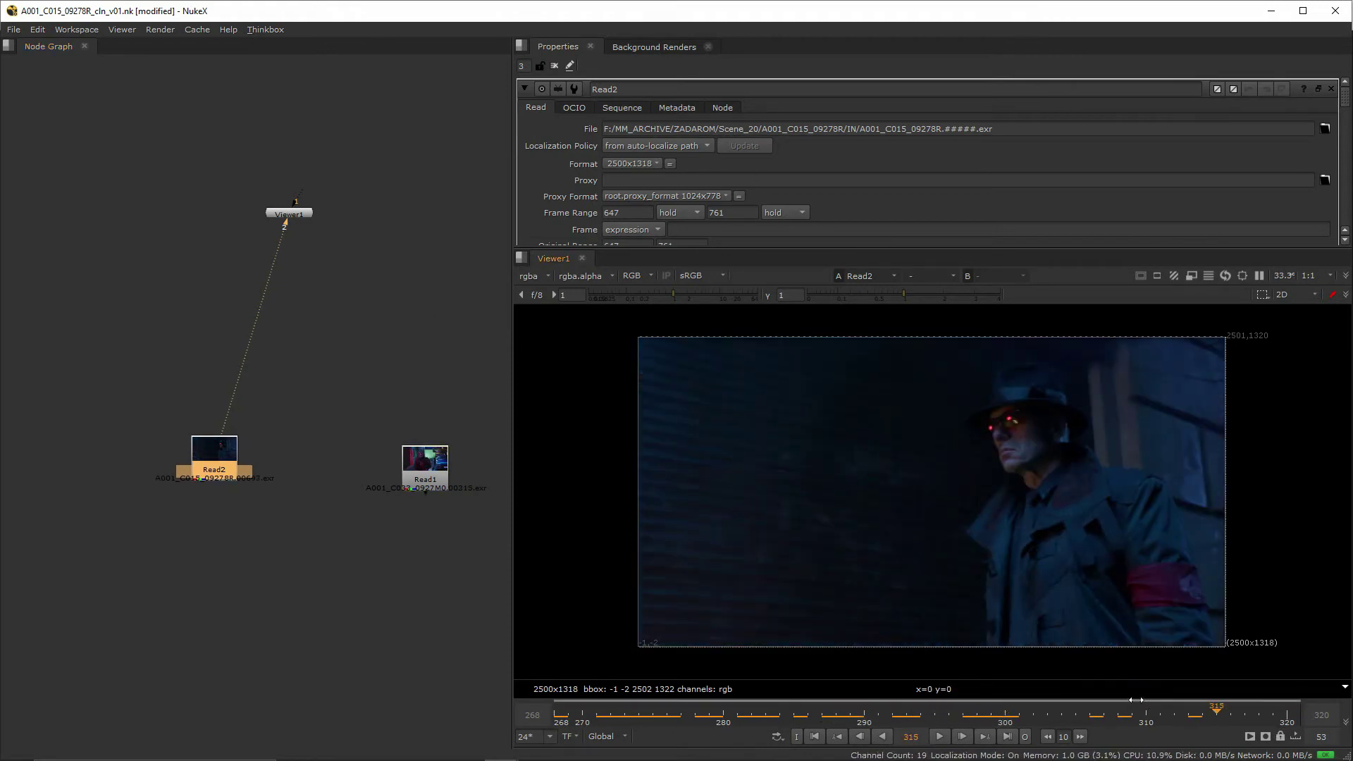
pyautogui.click(600, 736)
pyautogui.click(623, 696)
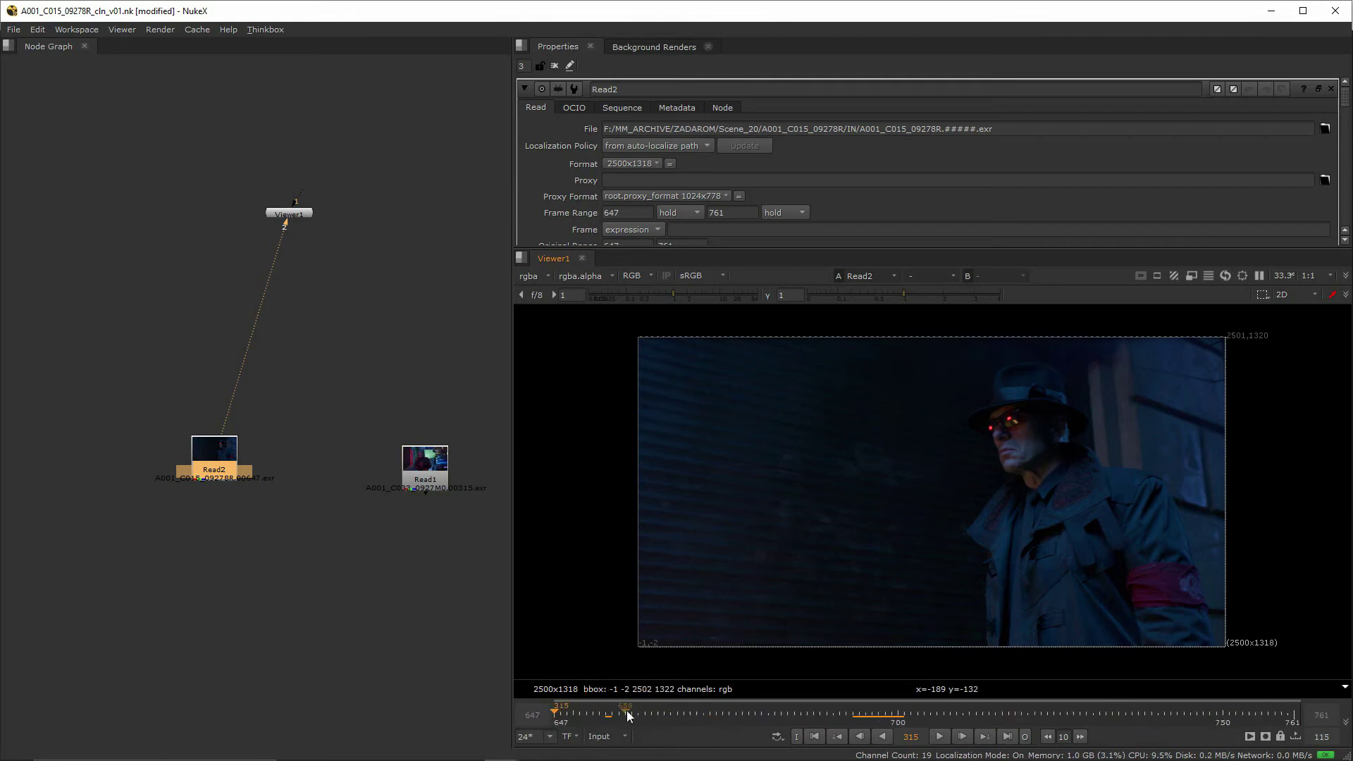
# - Switch the timeline range to Global, scrub through the frames, and return the range to Input
pyautogui.moveTo(489, 431); pyautogui.dragTo(357, 508)
pyautogui.click(607, 737)
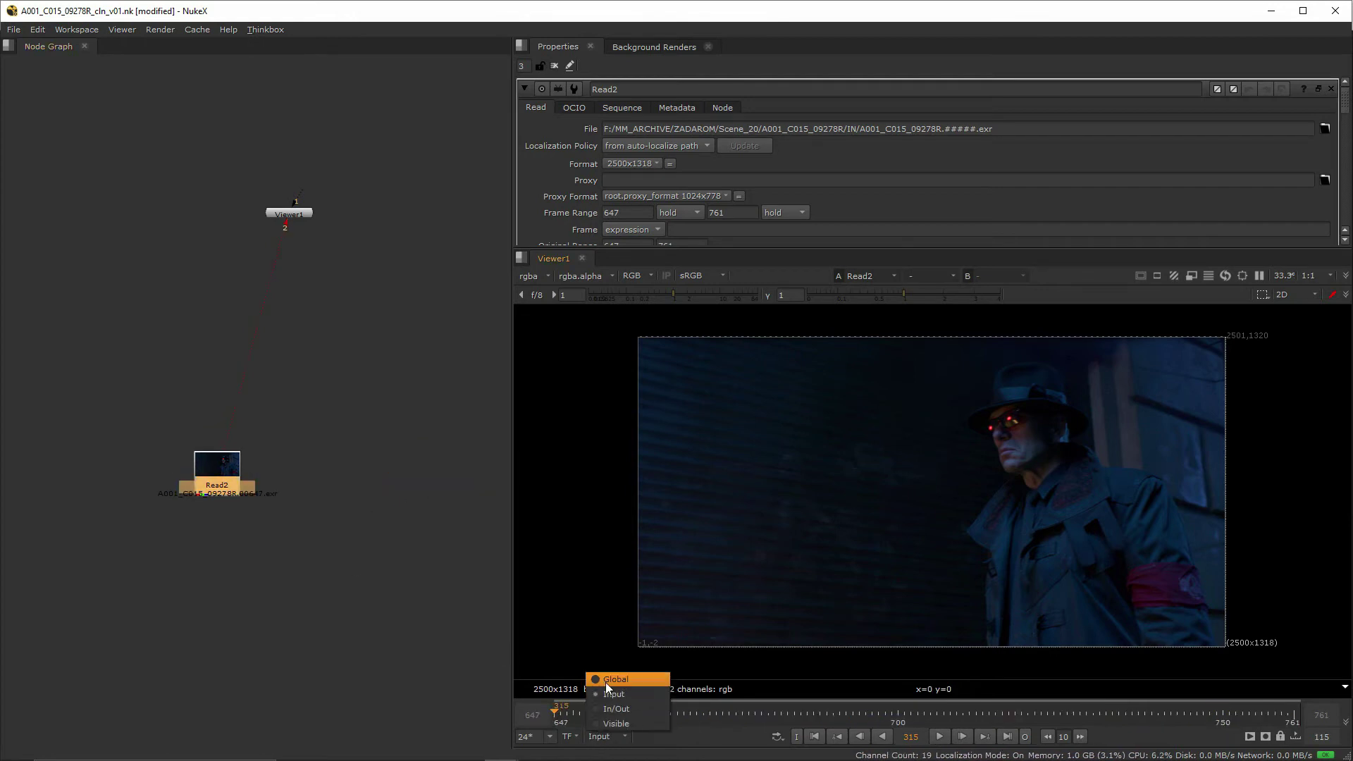
pyautogui.click(607, 682)
pyautogui.moveTo(635, 717); pyautogui.dragTo(695, 721)
pyautogui.click(601, 736)
pyautogui.click(612, 694)
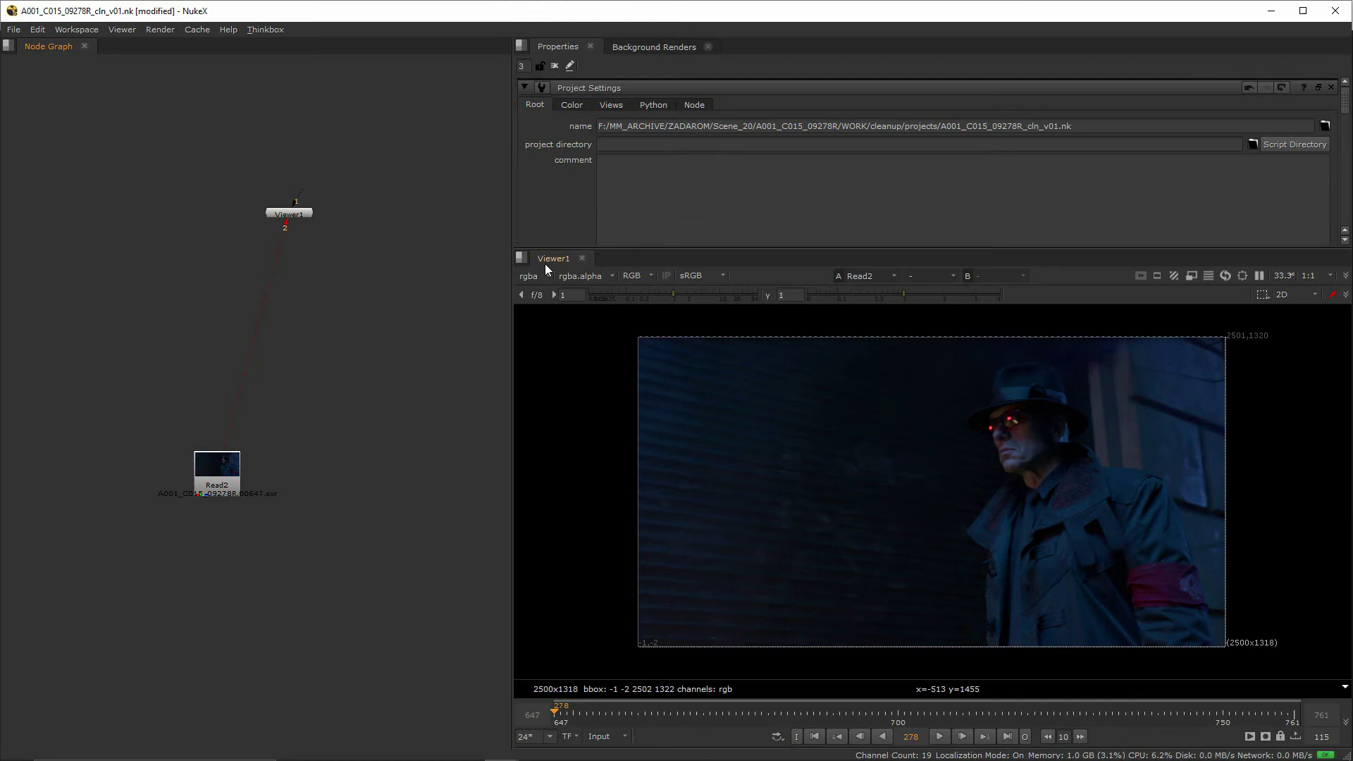
# - Set the project's frame range to 647–761 to match Read2's frame range, enlarging the properties area for the edit and restoring the viewer
pyautogui.moveTo(551, 247); pyautogui.dragTo(551, 701)
pyautogui.click(210, 481)
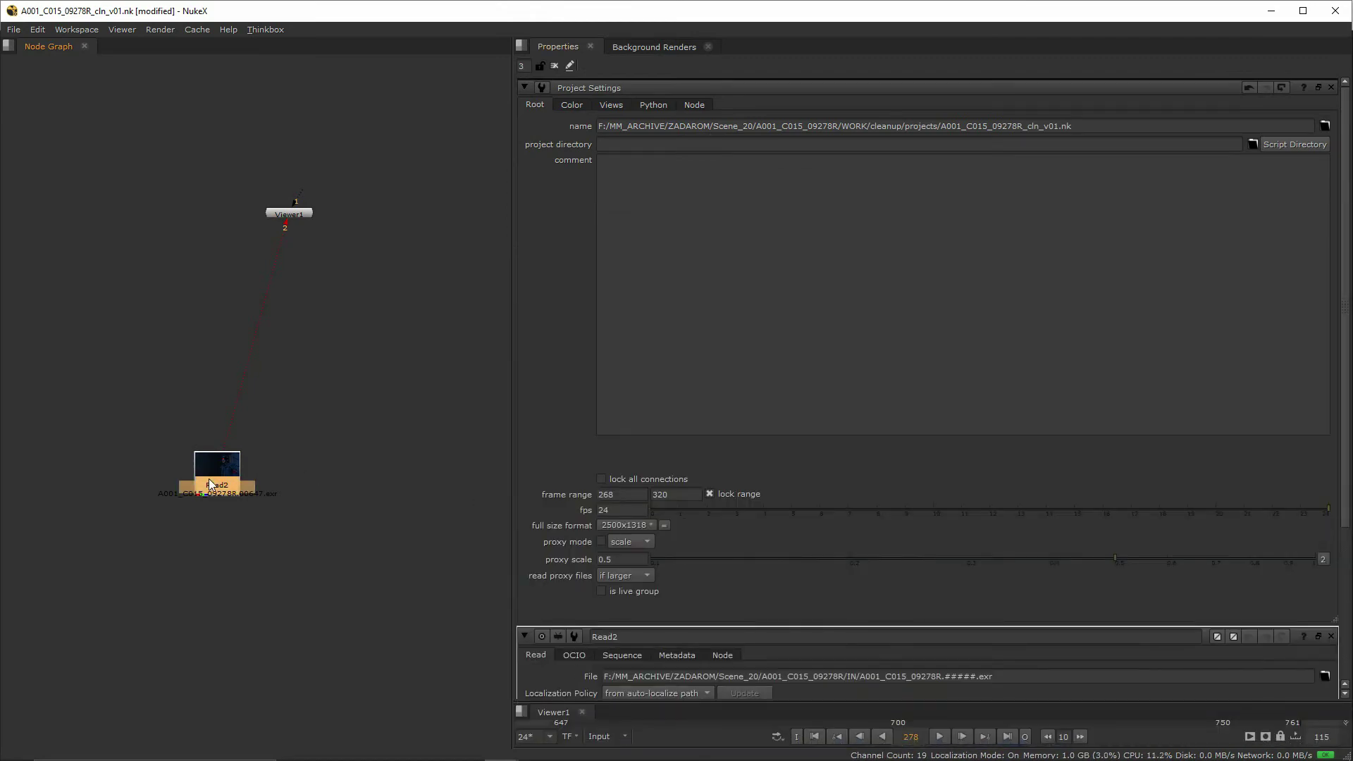
pyautogui.doubleClick(211, 485)
pyautogui.scroll(-5, 568, 451)
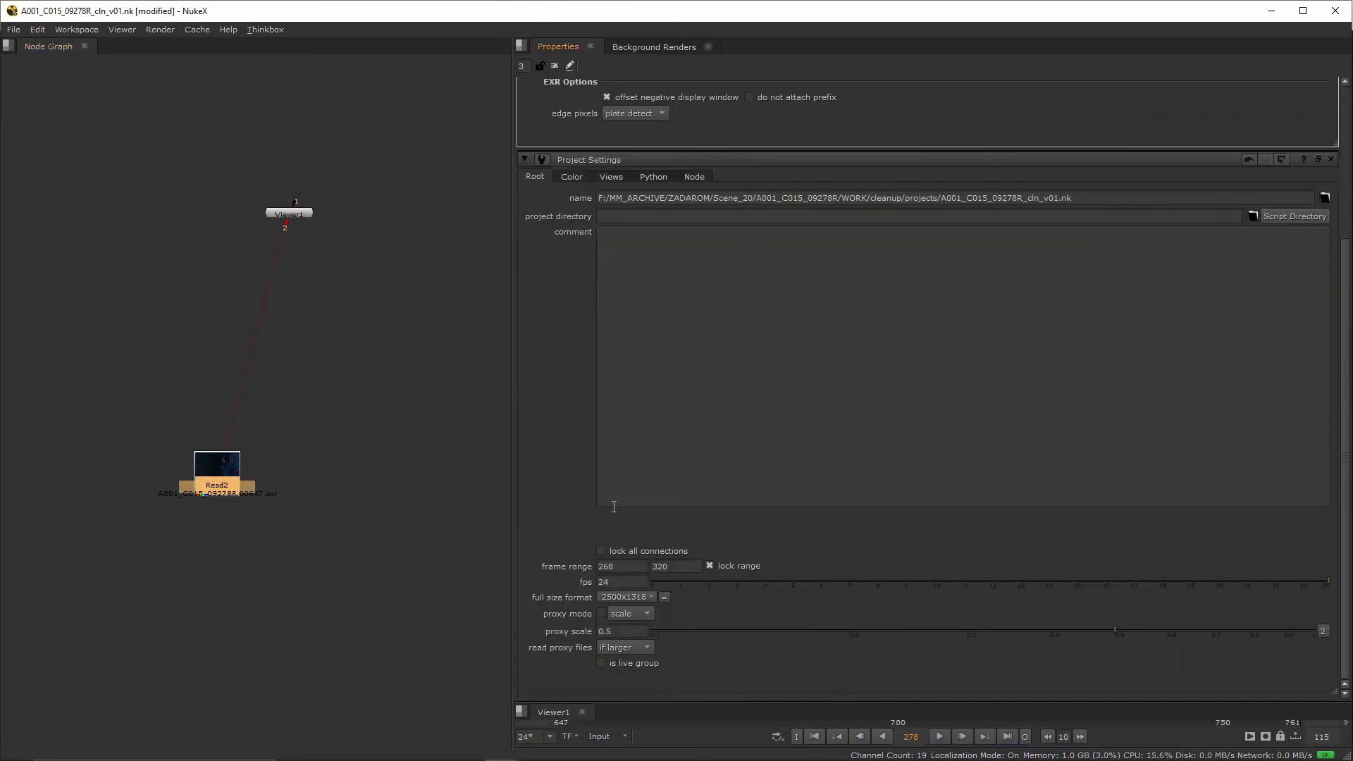
pyautogui.scroll(5, 640, 327)
pyautogui.click(724, 210)
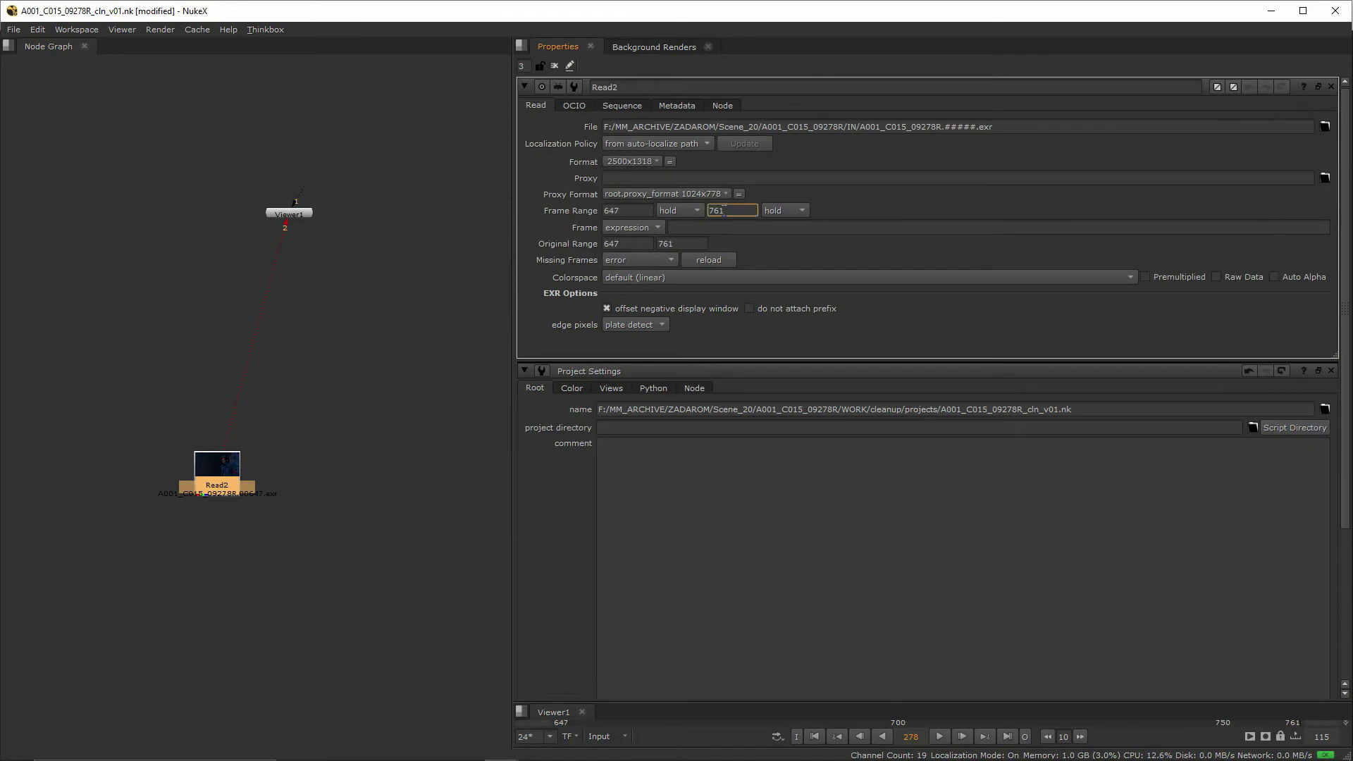
pyautogui.doubleClick(724, 210)
pyautogui.click(572, 511)
pyautogui.scroll(-5, 573, 510)
pyautogui.click(689, 566)
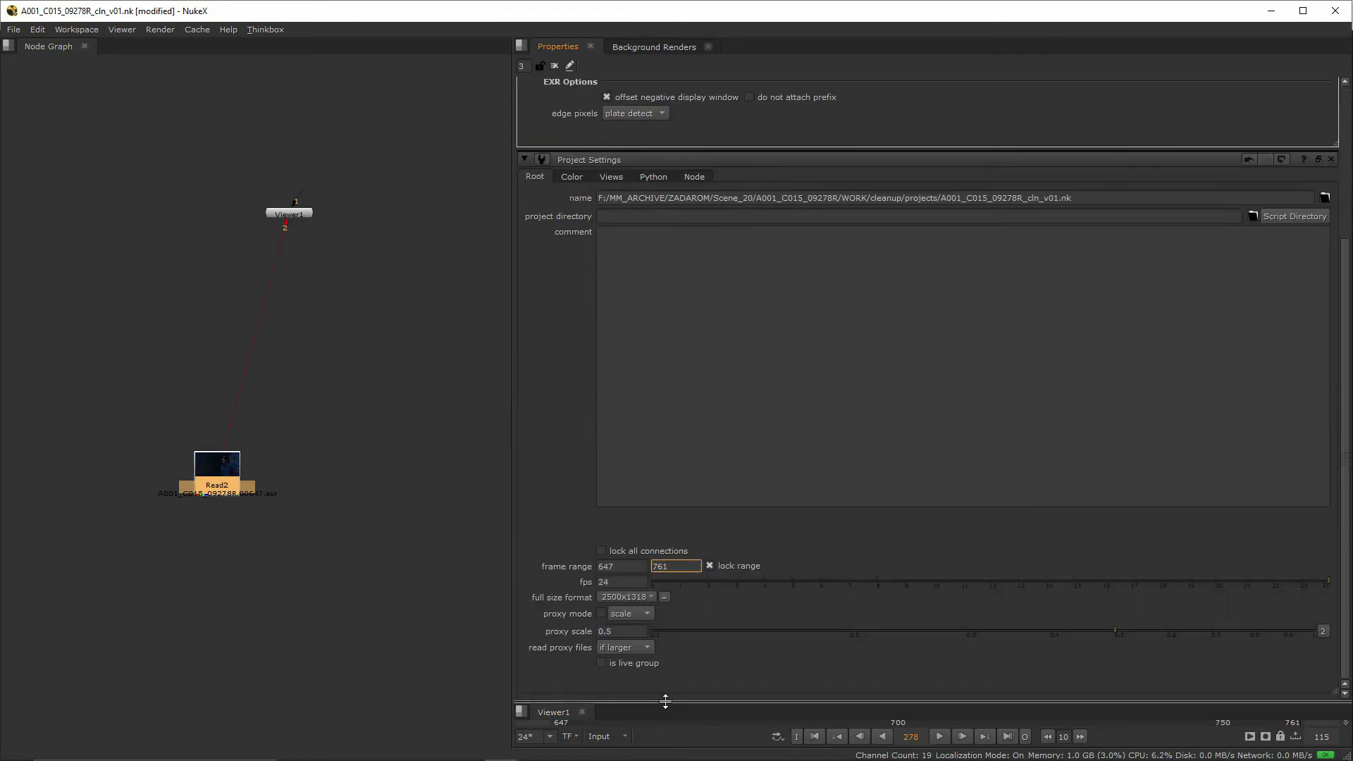
pyautogui.moveTo(666, 701); pyautogui.dragTo(665, 250)
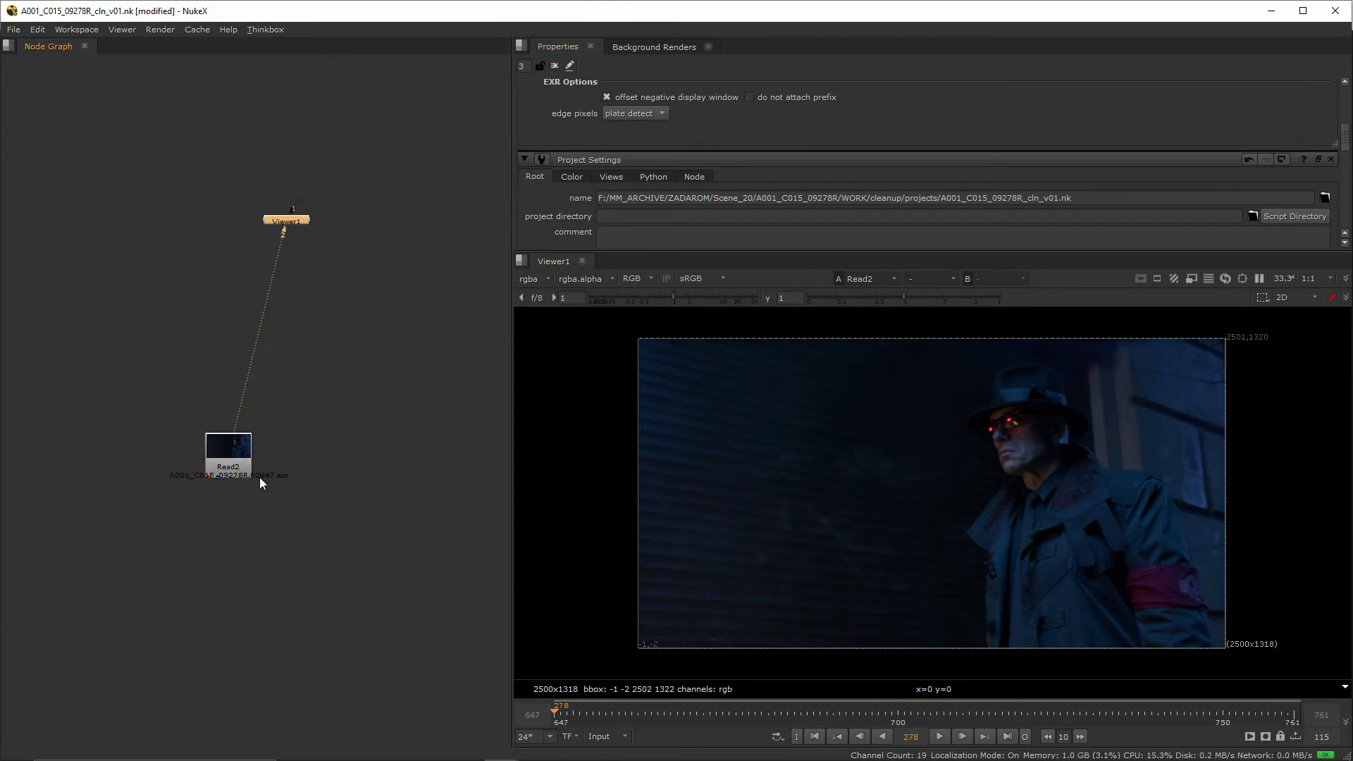
# - Align Read2 directly below Viewer1 in the node graph and dismiss the unneeded file-read dialog
pyautogui.moveTo(226, 473); pyautogui.dragTo(268, 476)
pyautogui.moveTo(205, 564); pyautogui.dragTo(274, 529, button='middle')
pyautogui.press('r')
pyautogui.click(975, 567)
pyautogui.moveTo(365, 384)
pyautogui.mouseDown()
pyautogui.moveTo(395, 373)
pyautogui.moveTo(380, 373)
pyautogui.mouseUp()
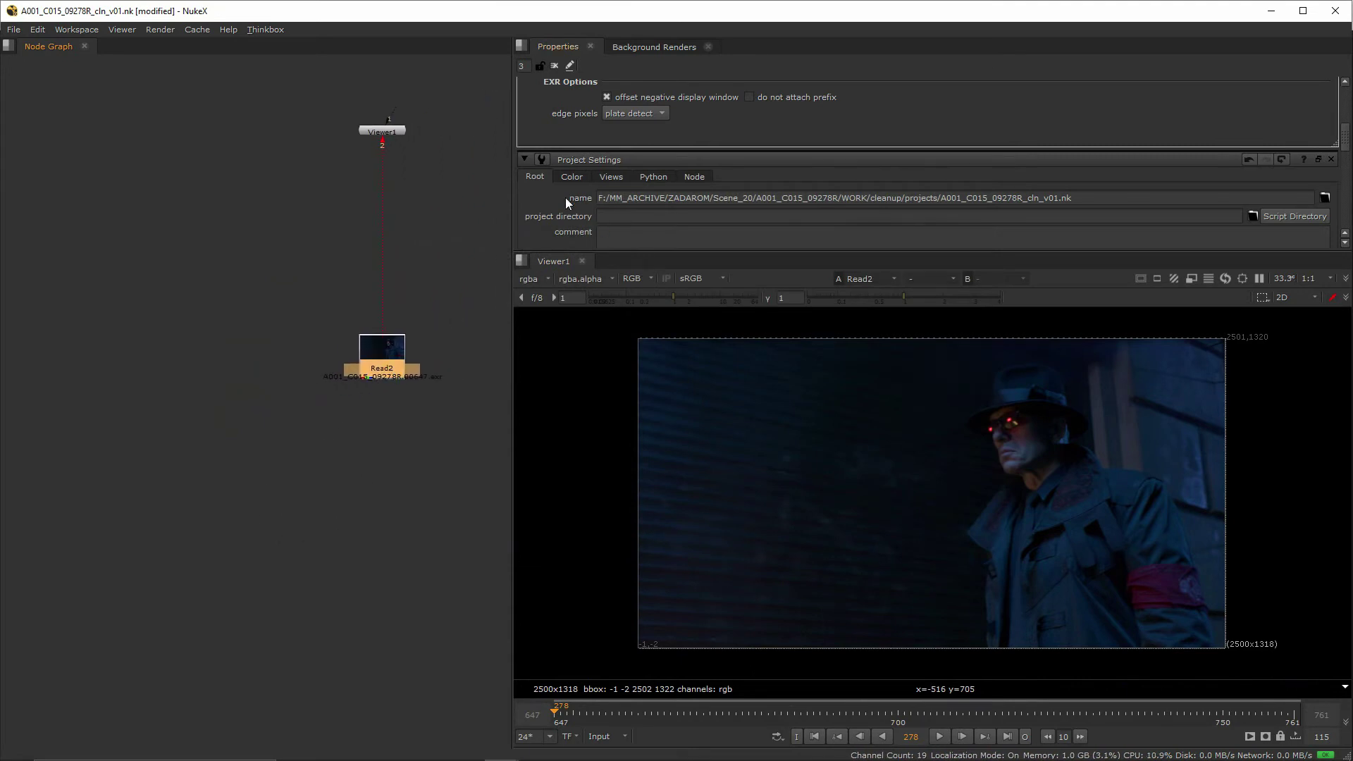
# - Compare Read2's frame range and format with the values in the project settings
pyautogui.scroll(3, 565, 198)
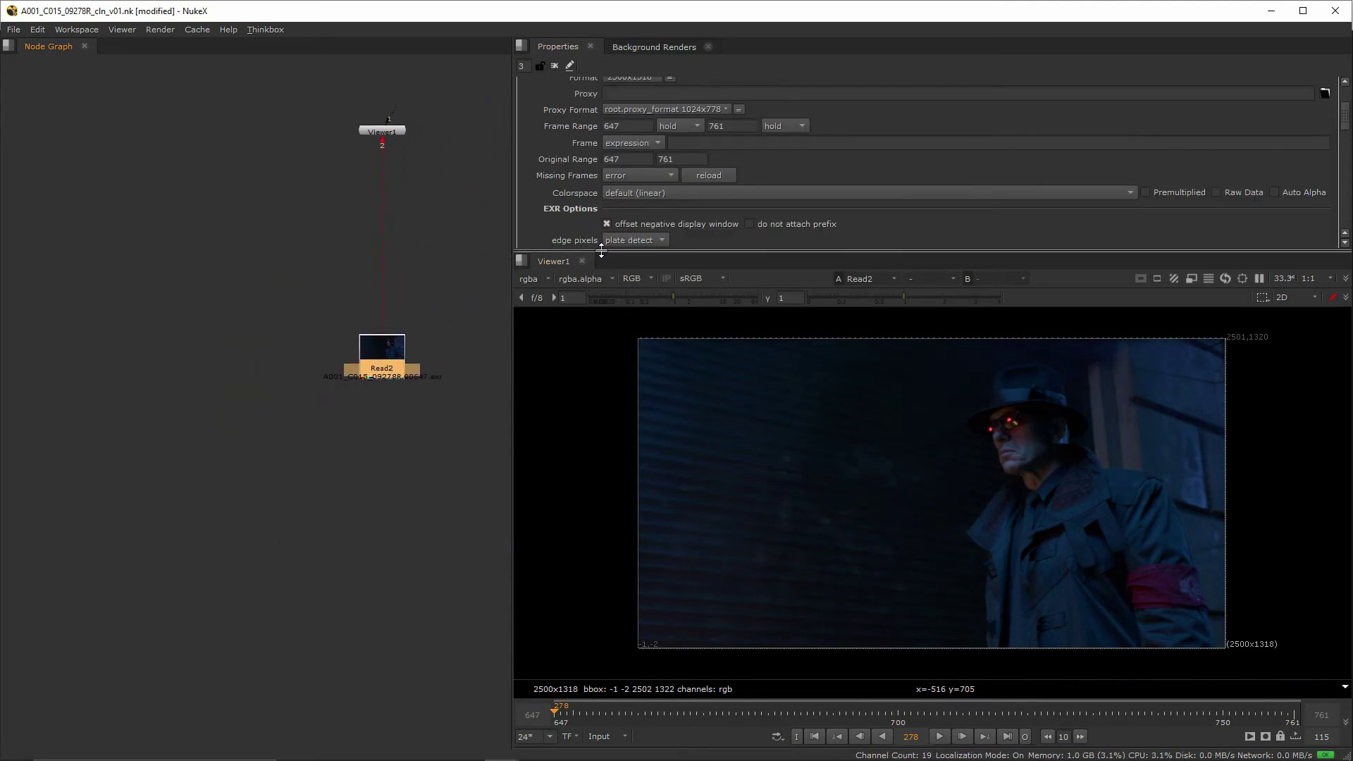
pyautogui.moveTo(602, 252); pyautogui.dragTo(620, 598)
pyautogui.scroll(-3, 716, 498)
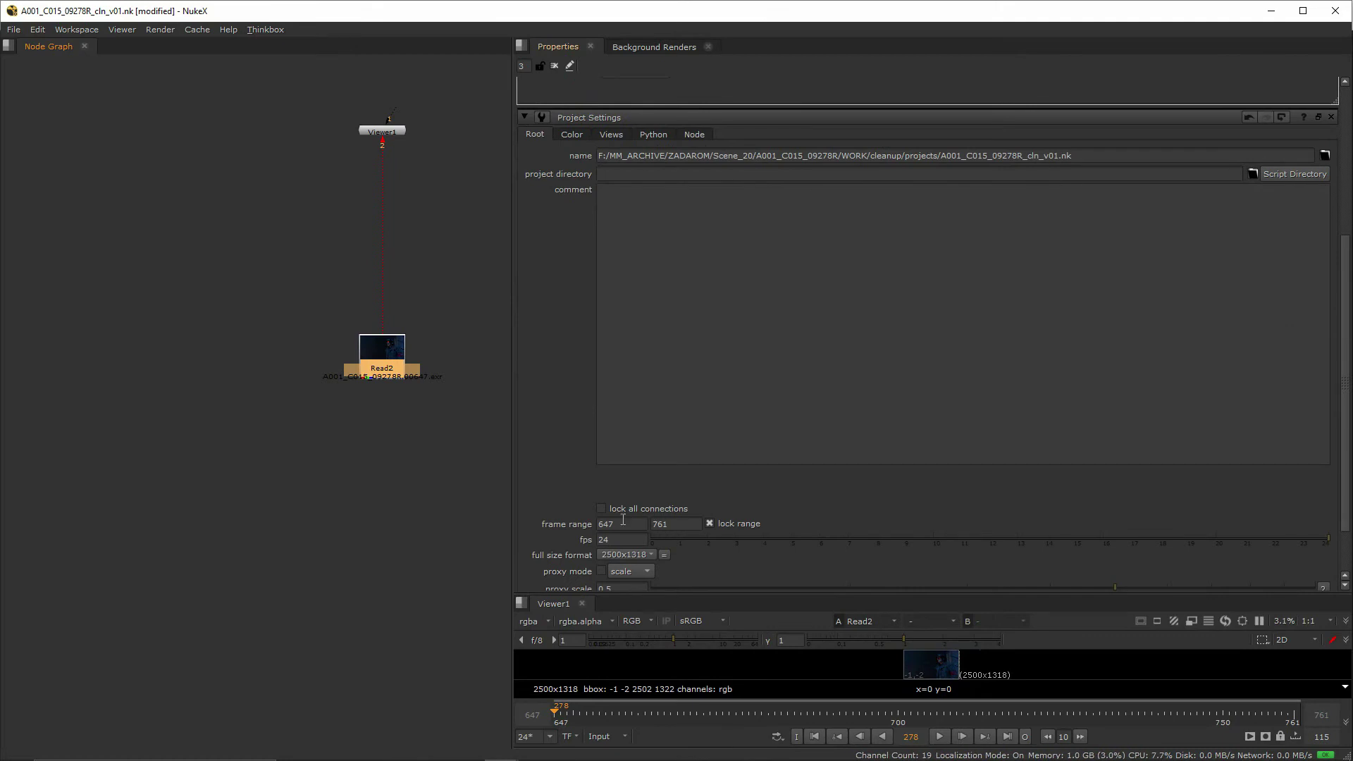
pyautogui.moveTo(717, 603); pyautogui.dragTo(673, 224)
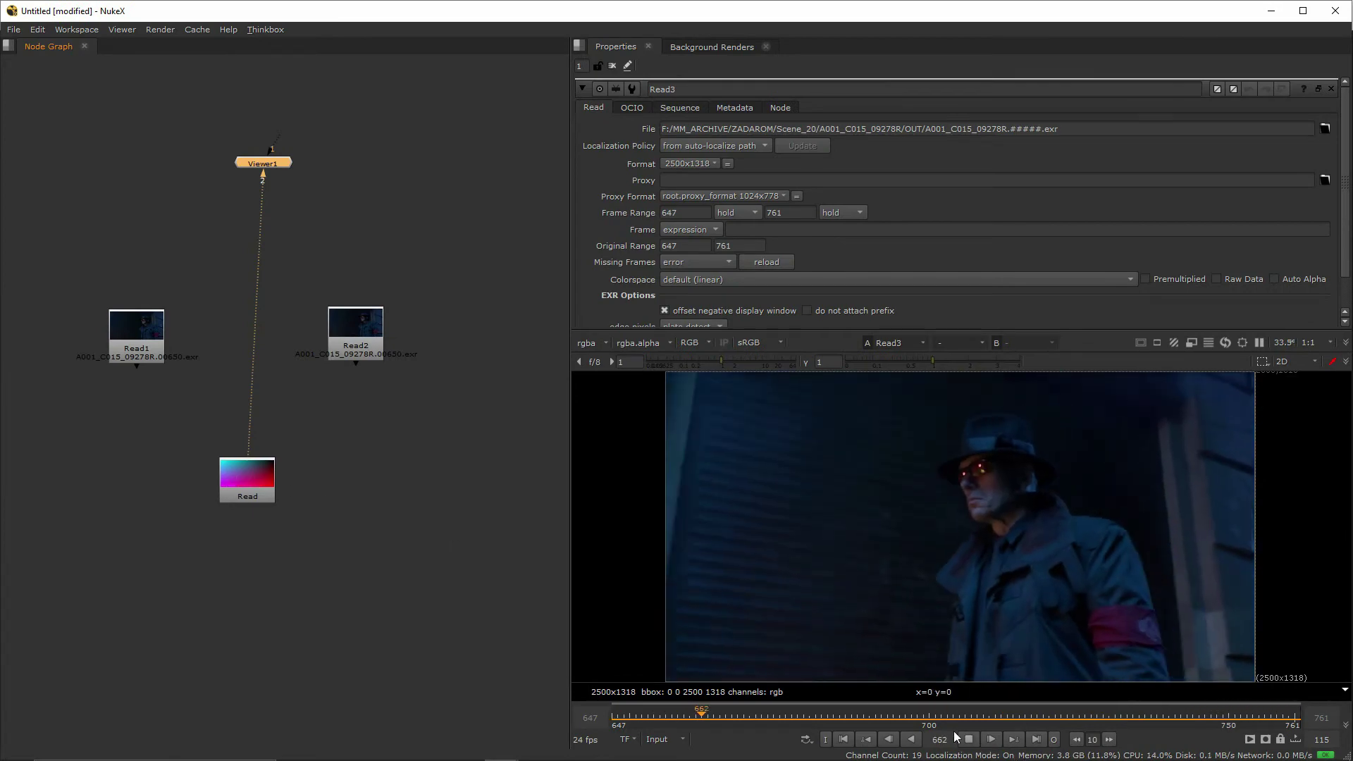
# - Load the still image 143131632.jpg from the Desktop into a new Read node and stop the viewer's playback
pyautogui.click(403, 493)
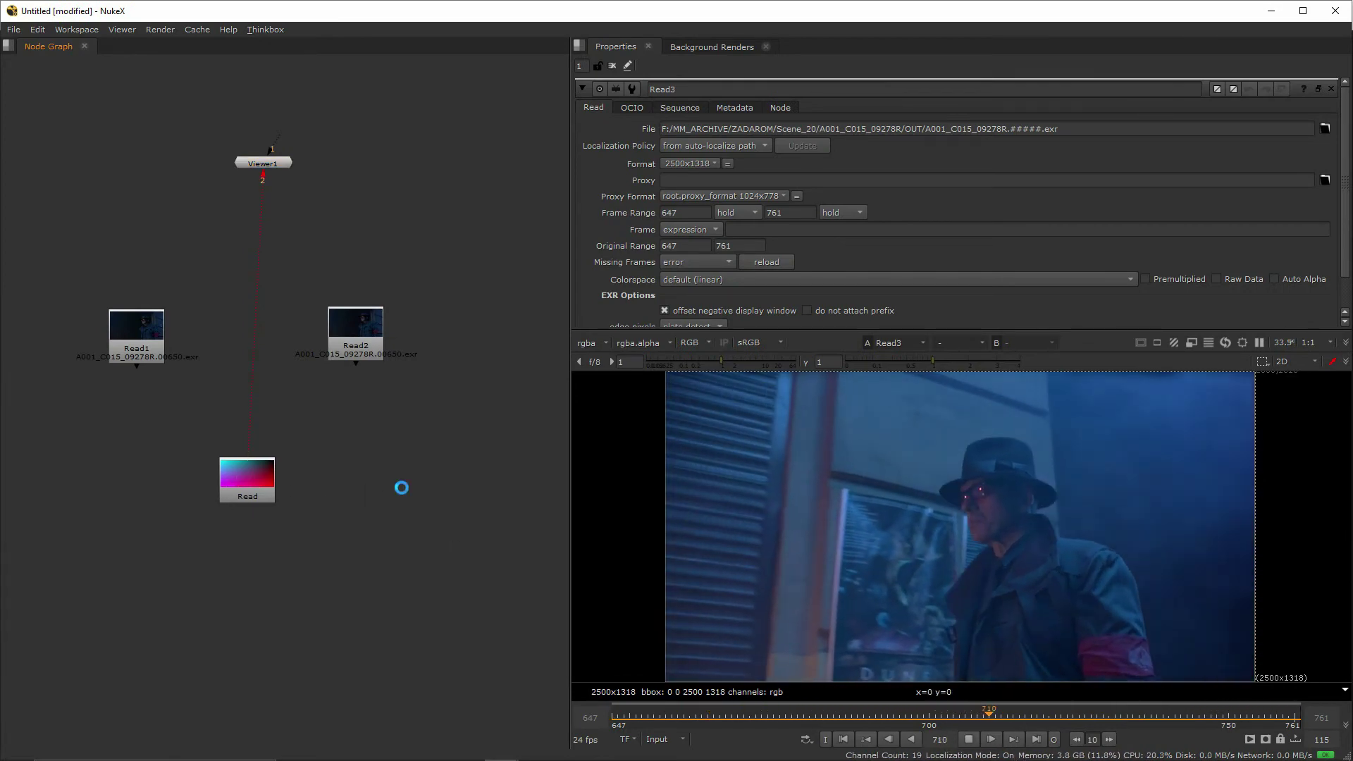
pyautogui.press('r')
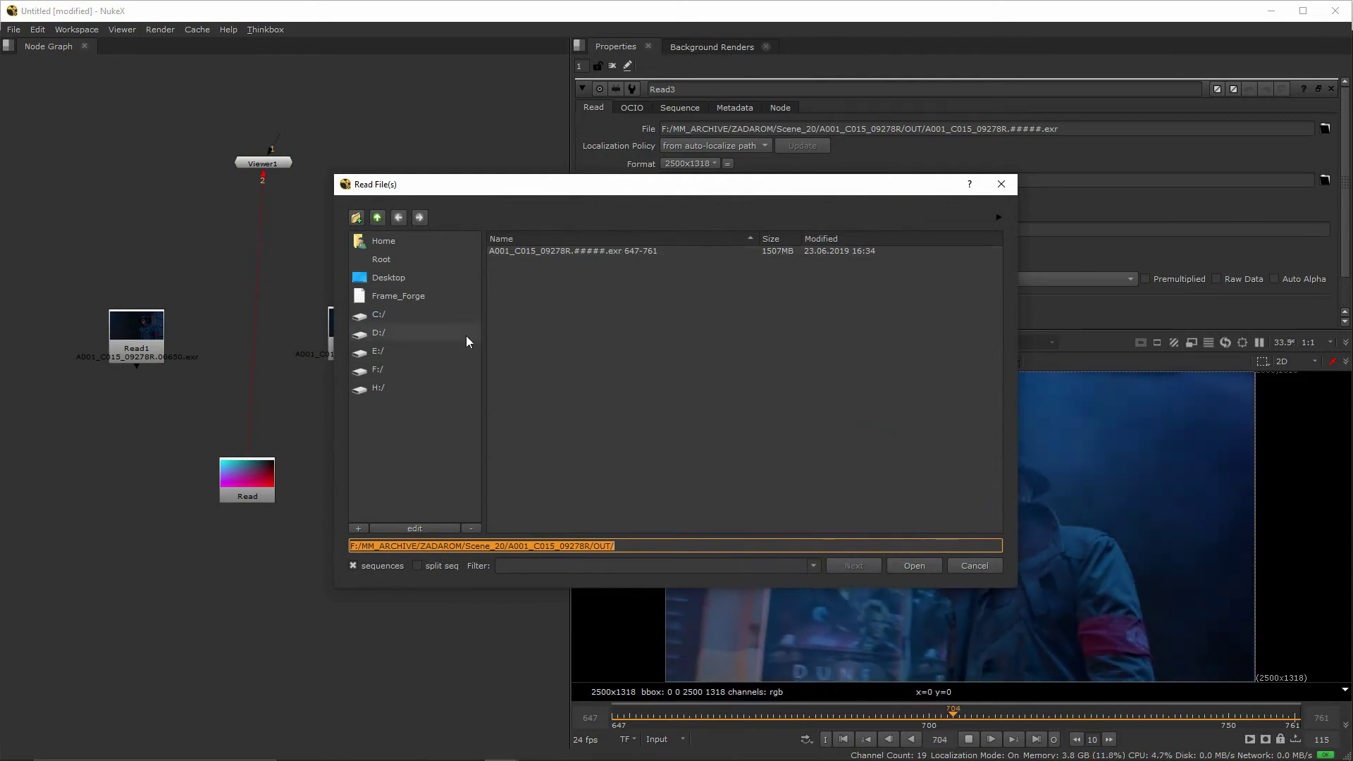
pyautogui.click(378, 217)
pyautogui.click(378, 218)
pyautogui.click(378, 218)
pyautogui.click(377, 218)
pyautogui.click(378, 217)
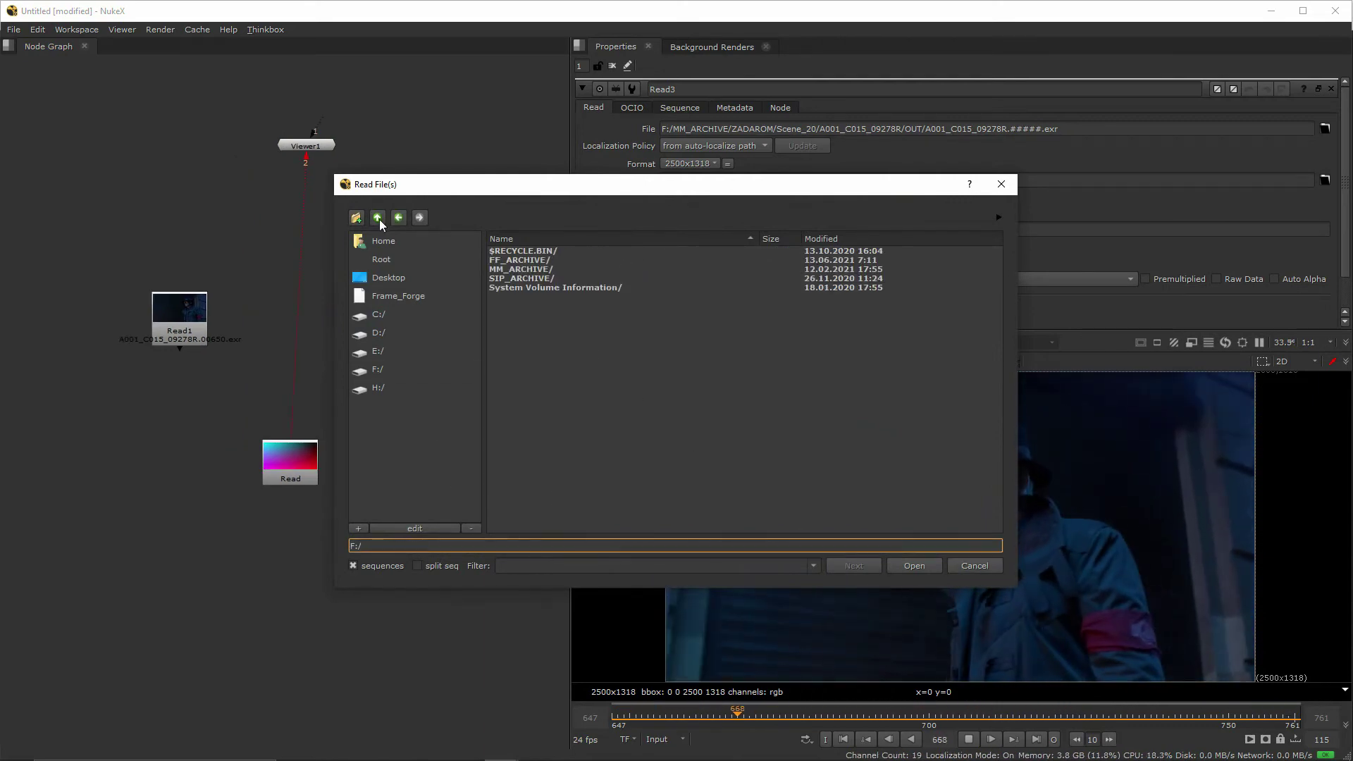
pyautogui.click(407, 279)
pyautogui.doubleClick(530, 269)
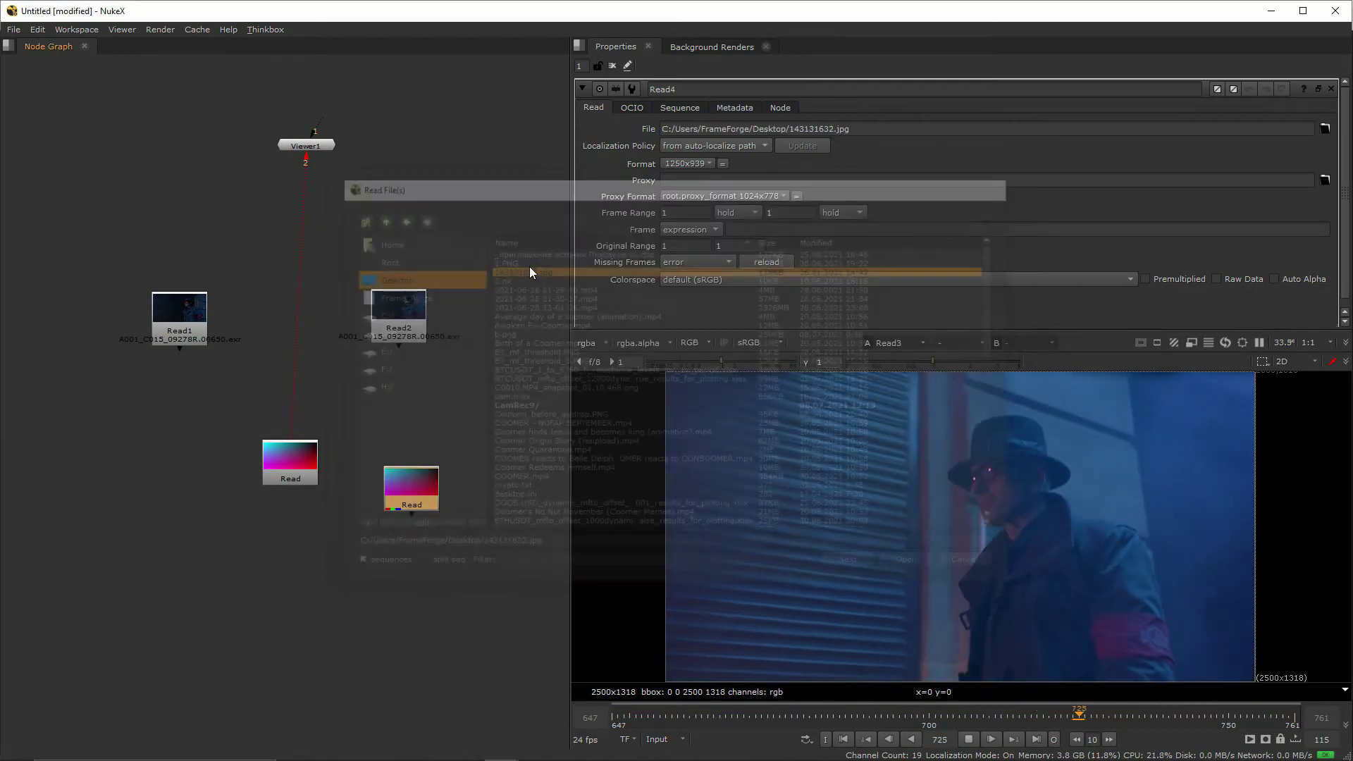
pyautogui.moveTo(417, 473); pyautogui.dragTo(441, 504)
pyautogui.click(971, 739)
# - Load the RED clip A001_C050_0808NM_001.R3D from its D: drive folder and examine its footage up close in the viewer
pyautogui.press('r')
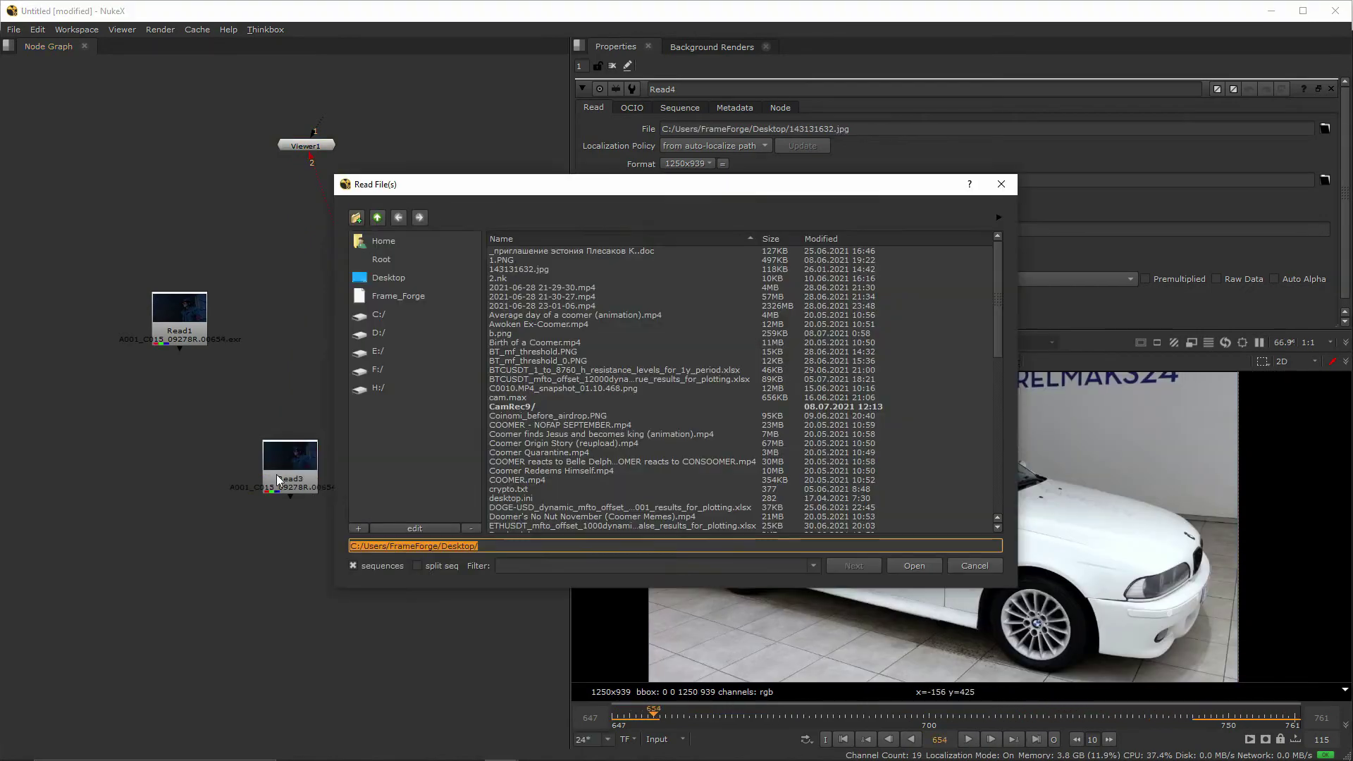
pyautogui.click(421, 332)
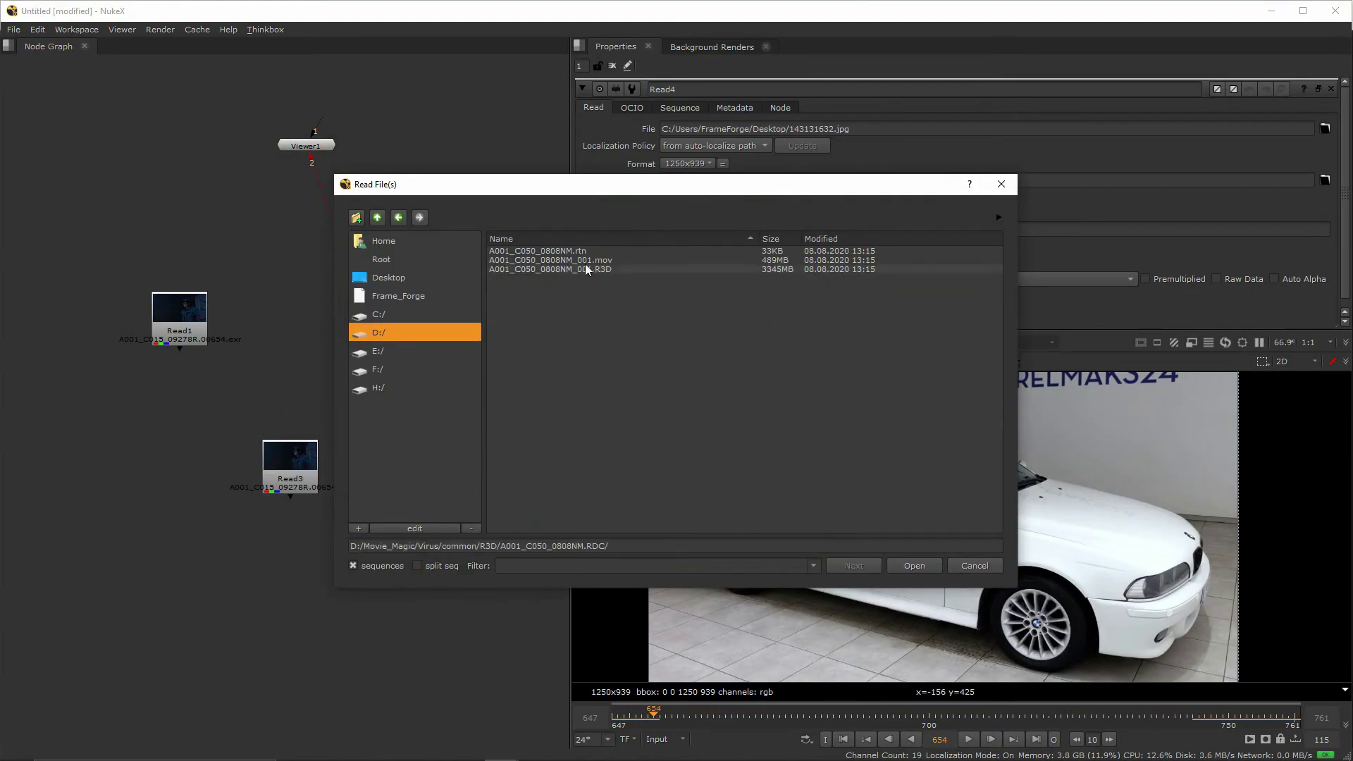
pyautogui.doubleClick(597, 268)
pyautogui.moveTo(354, 606); pyautogui.dragTo(354, 642)
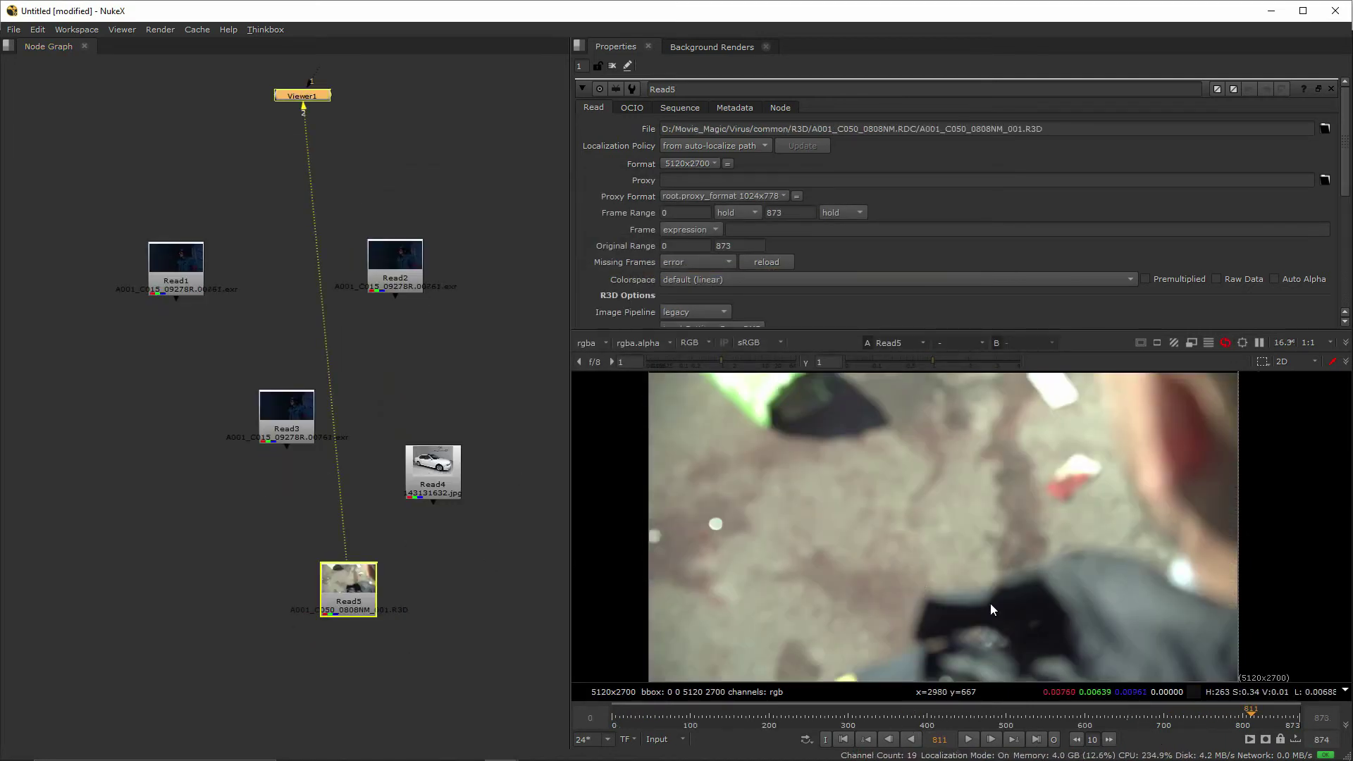
pyautogui.scroll(3, 916, 571)
pyautogui.scroll(1, 883, 547)
pyautogui.scroll(1, 838, 556)
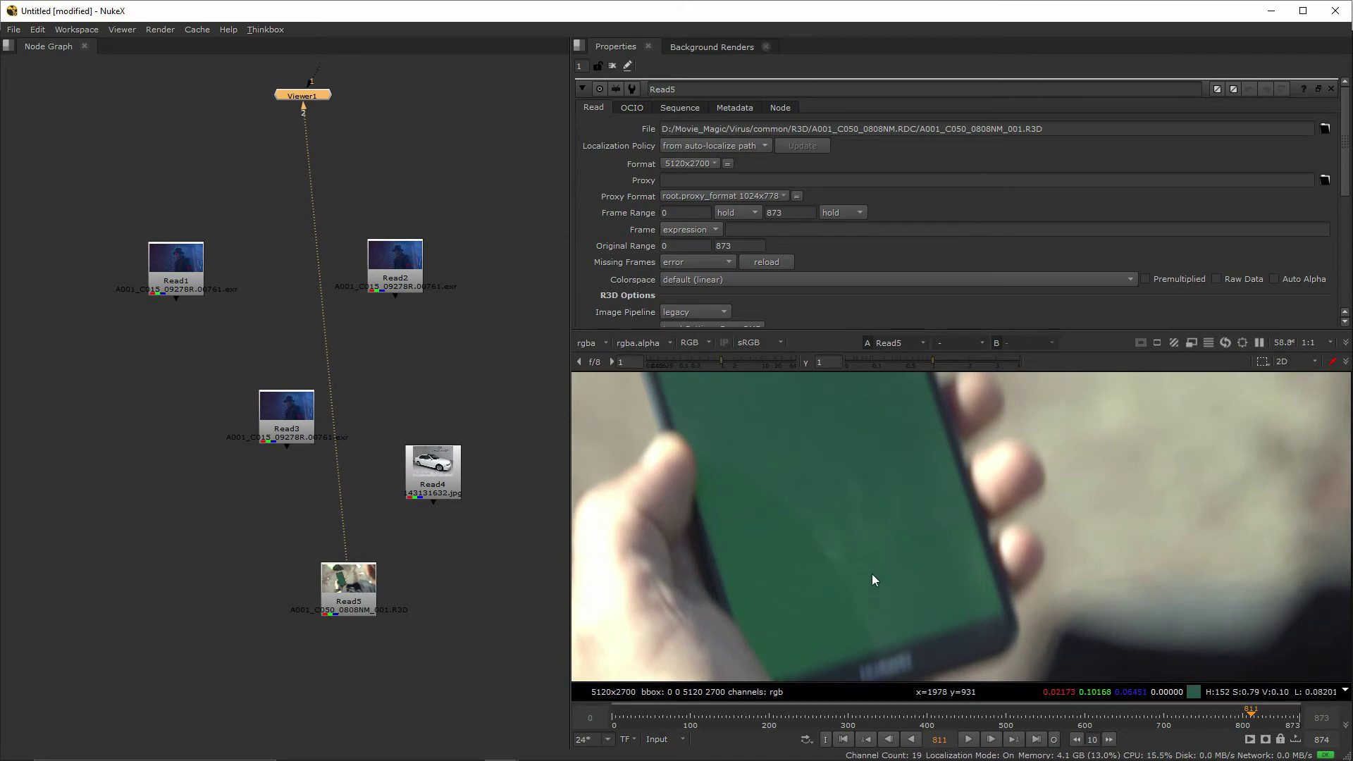
# - Switch to After Effects, examine the color depth in its project settings, cancel the dialog, and return to Nuke
pyautogui.press('super')
pyautogui.press('super')
pyautogui.press('super')
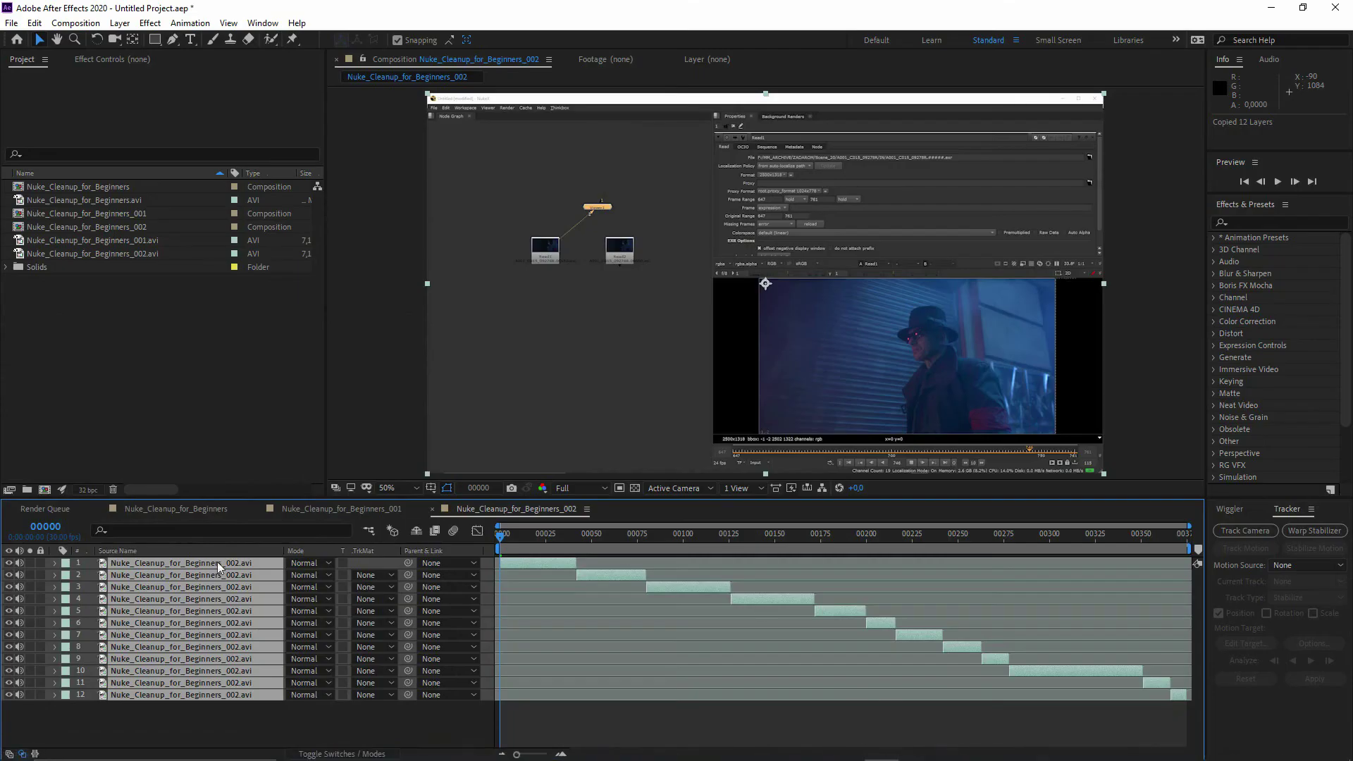
pyautogui.click(88, 490)
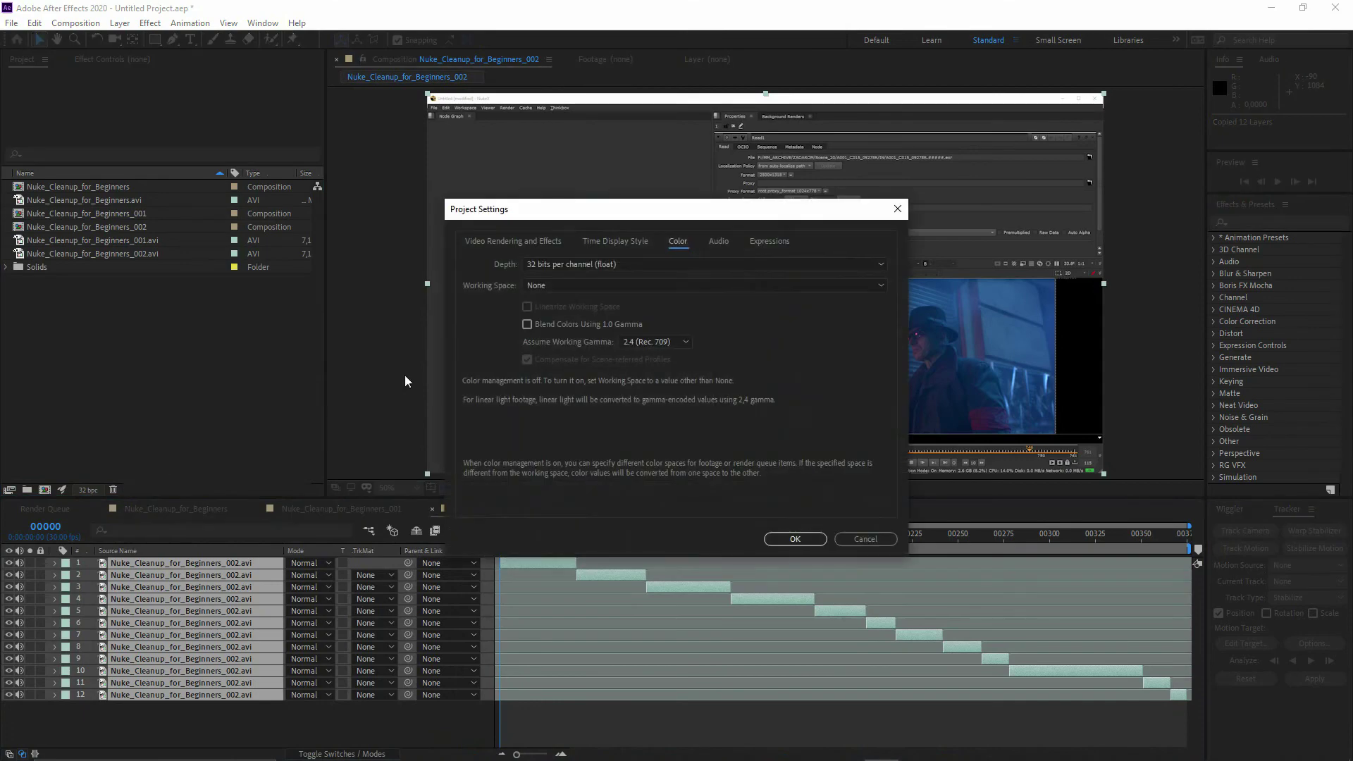
pyautogui.click(604, 265)
pyautogui.click(865, 538)
pyautogui.click(865, 539)
pyautogui.hotkey('alt', 'Tab')
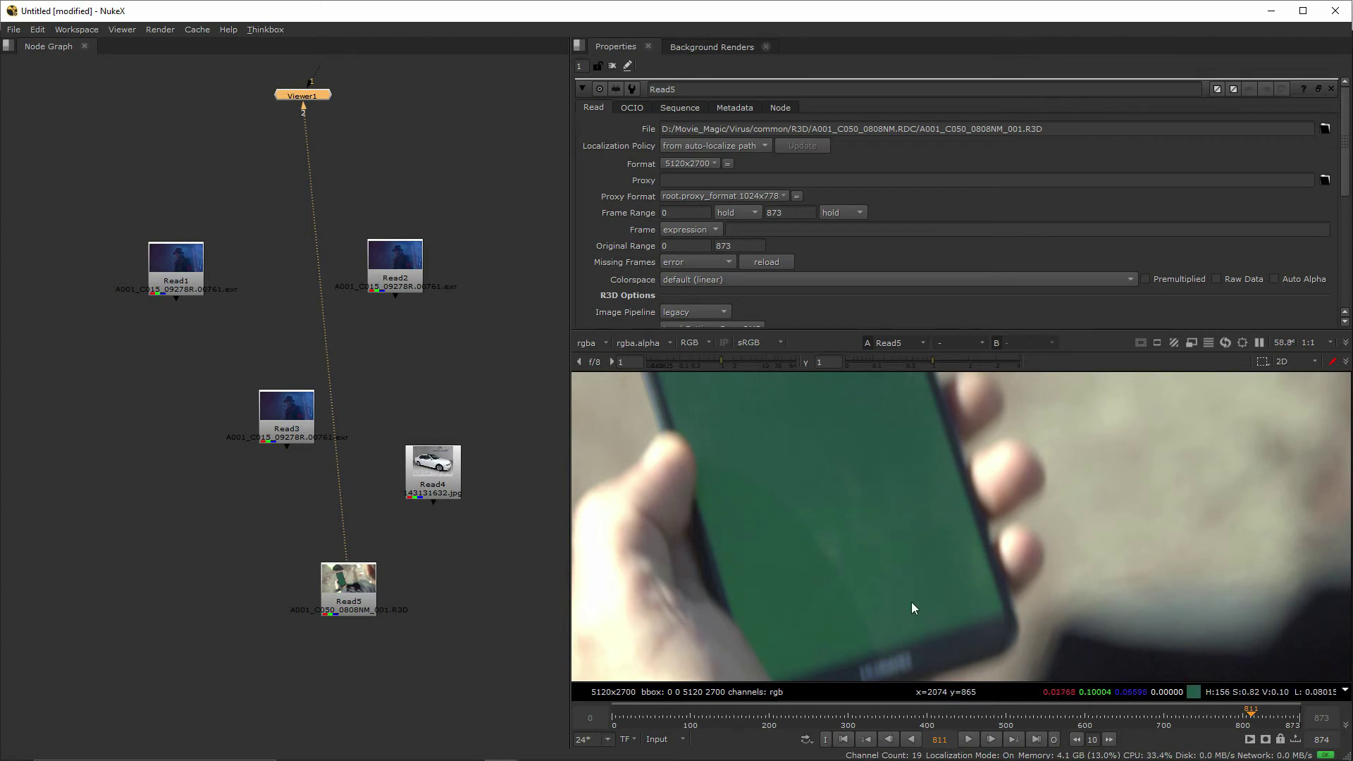
# - Add an unconnected Blur node in the empty area below Read3 and adjust its placement
pyautogui.moveTo(401, 555); pyautogui.dragTo(399, 555, button='middle')
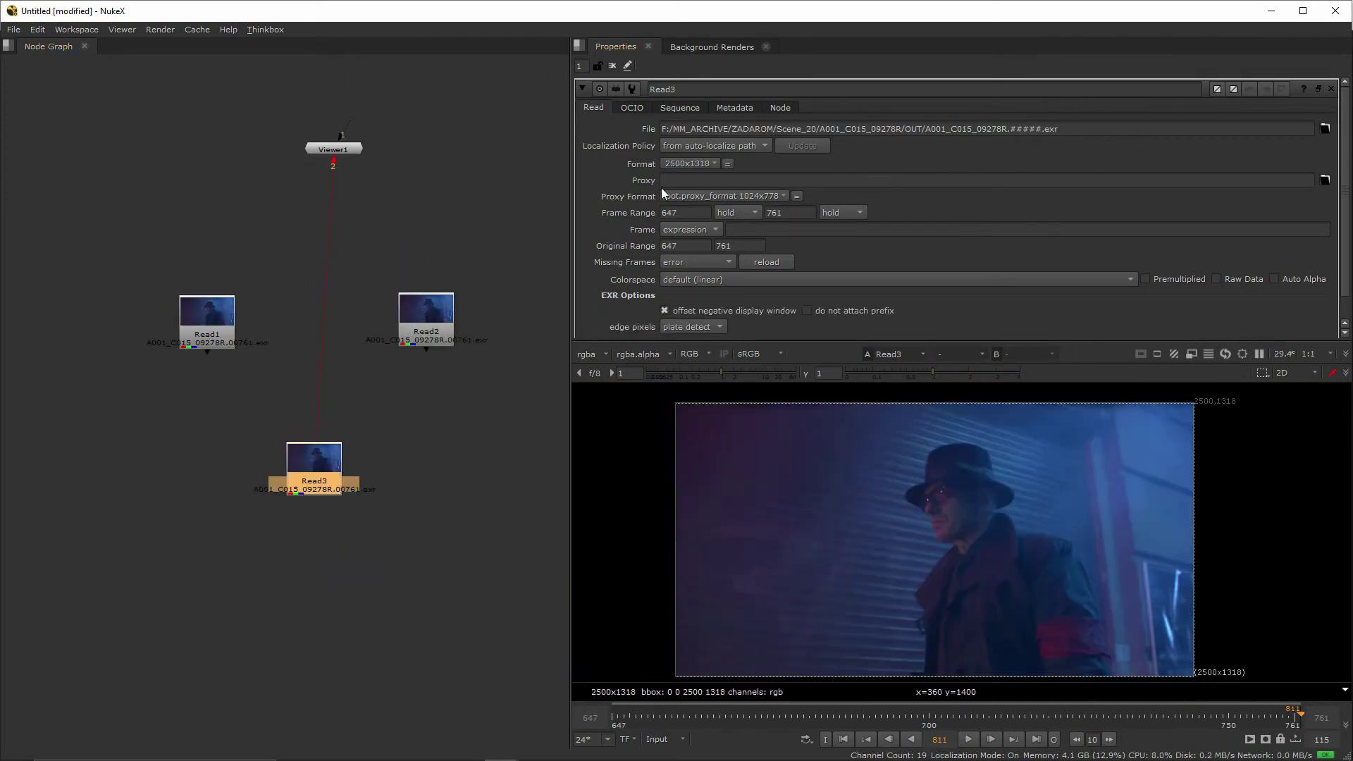
pyautogui.moveTo(434, 555); pyautogui.dragTo(407, 532, button='middle')
pyautogui.click(417, 503)
pyautogui.press('Tab')
pyautogui.click(399, 417)
pyautogui.press('b')
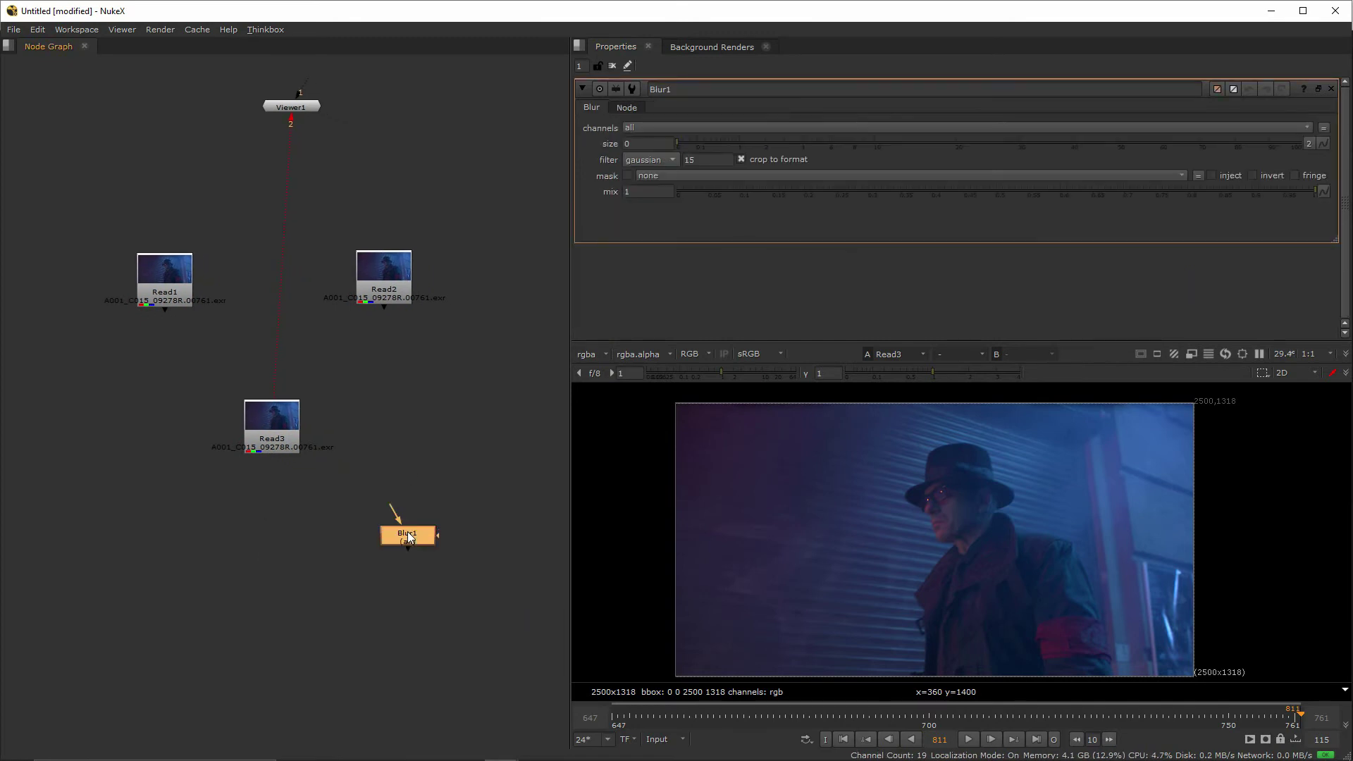
pyautogui.moveTo(423, 528); pyautogui.dragTo(413, 542)
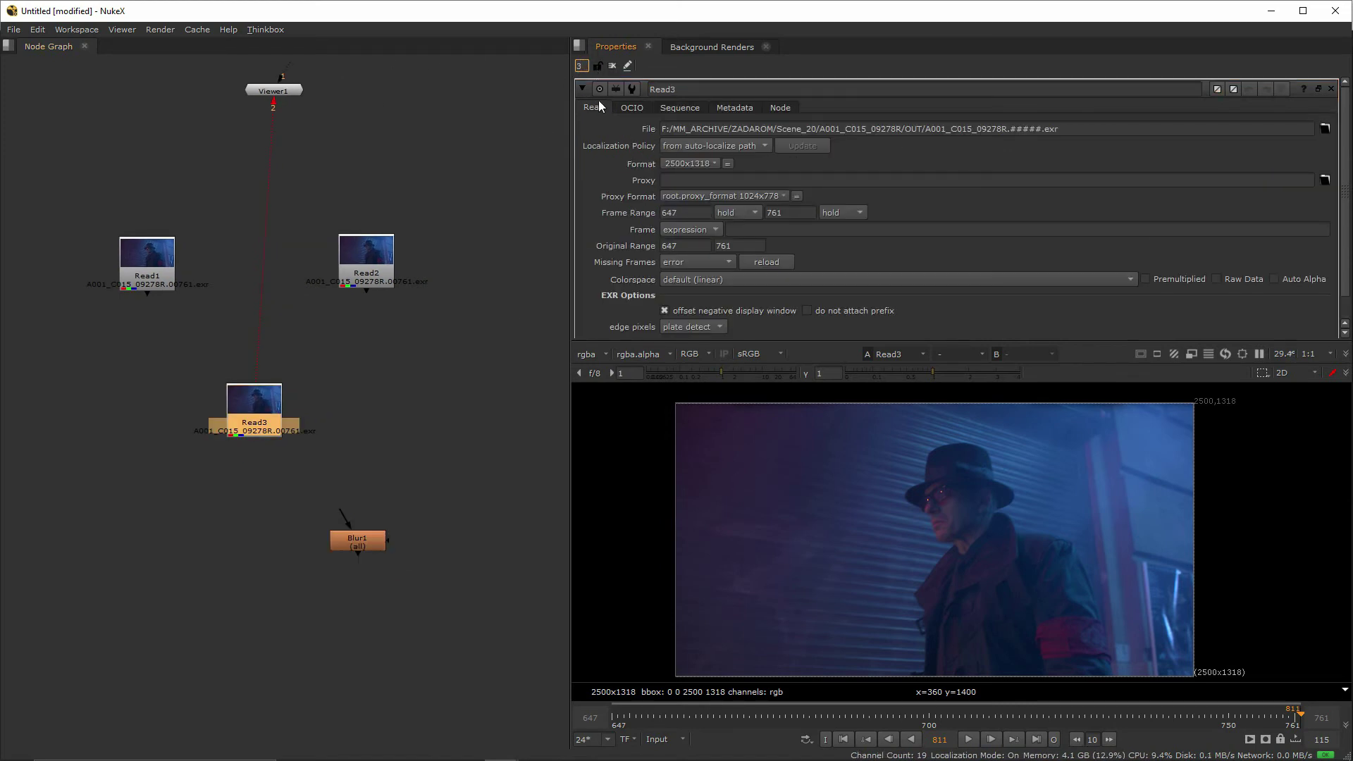
# - Open Blur1's properties alongside Read3's and examine the settings of both nodes
pyautogui.doubleClick(354, 550)
pyautogui.scroll(-5, 611, 291)
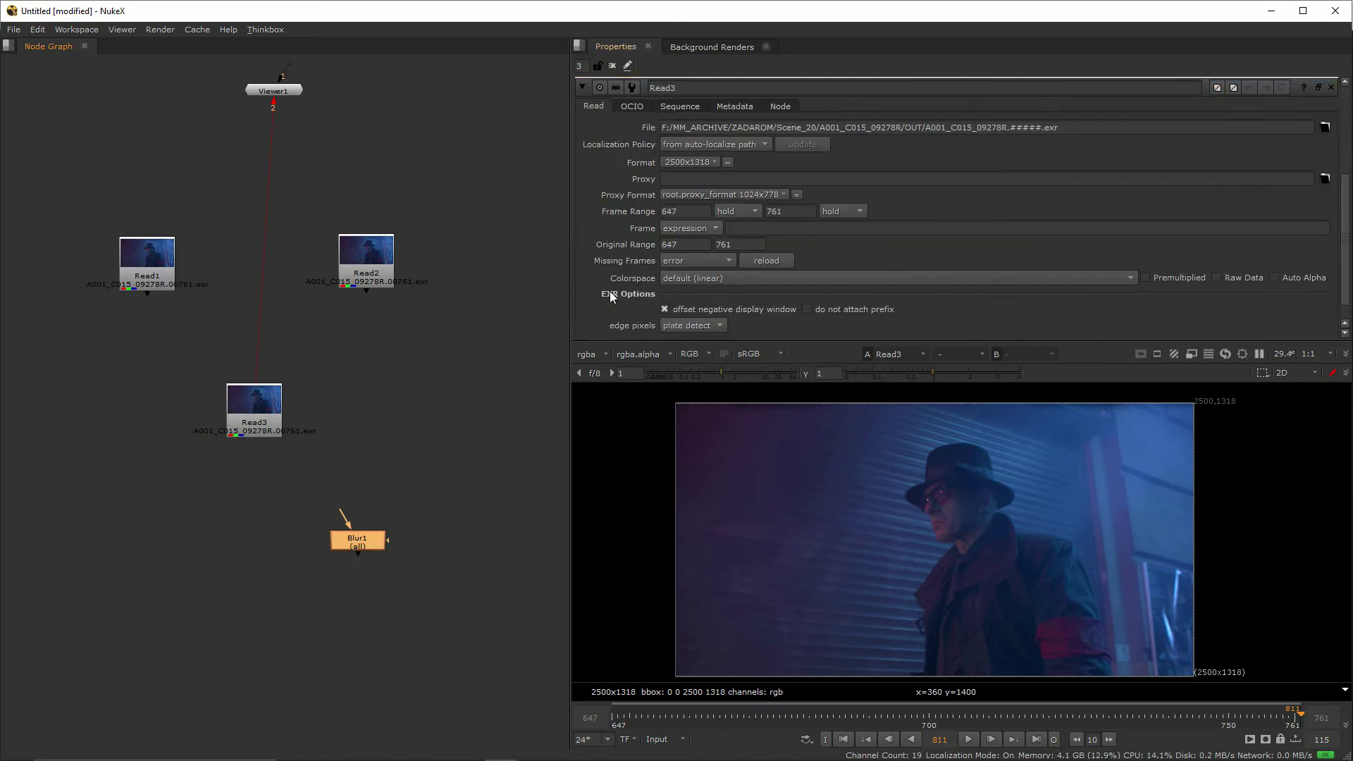
pyautogui.scroll(5, 609, 293)
pyautogui.scroll(-5, 620, 320)
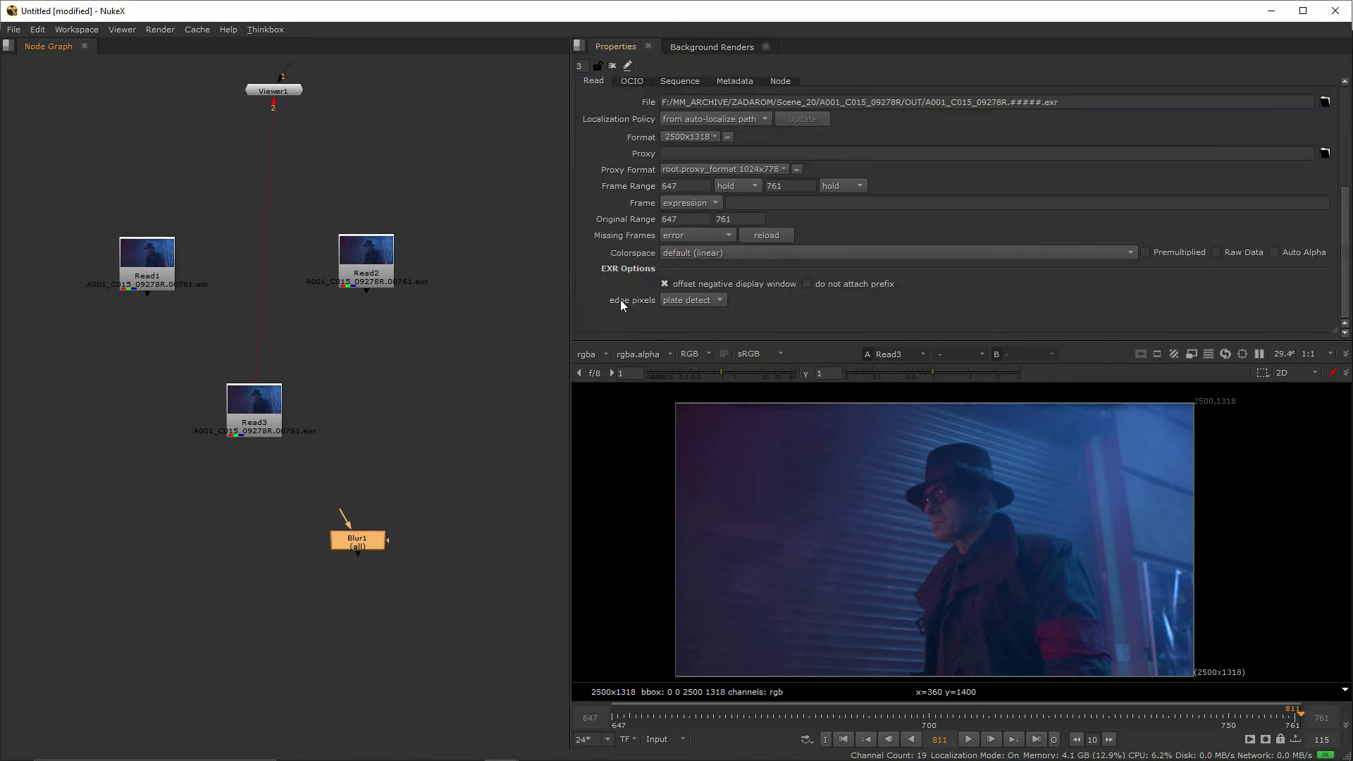
pyautogui.scroll(5, 620, 298)
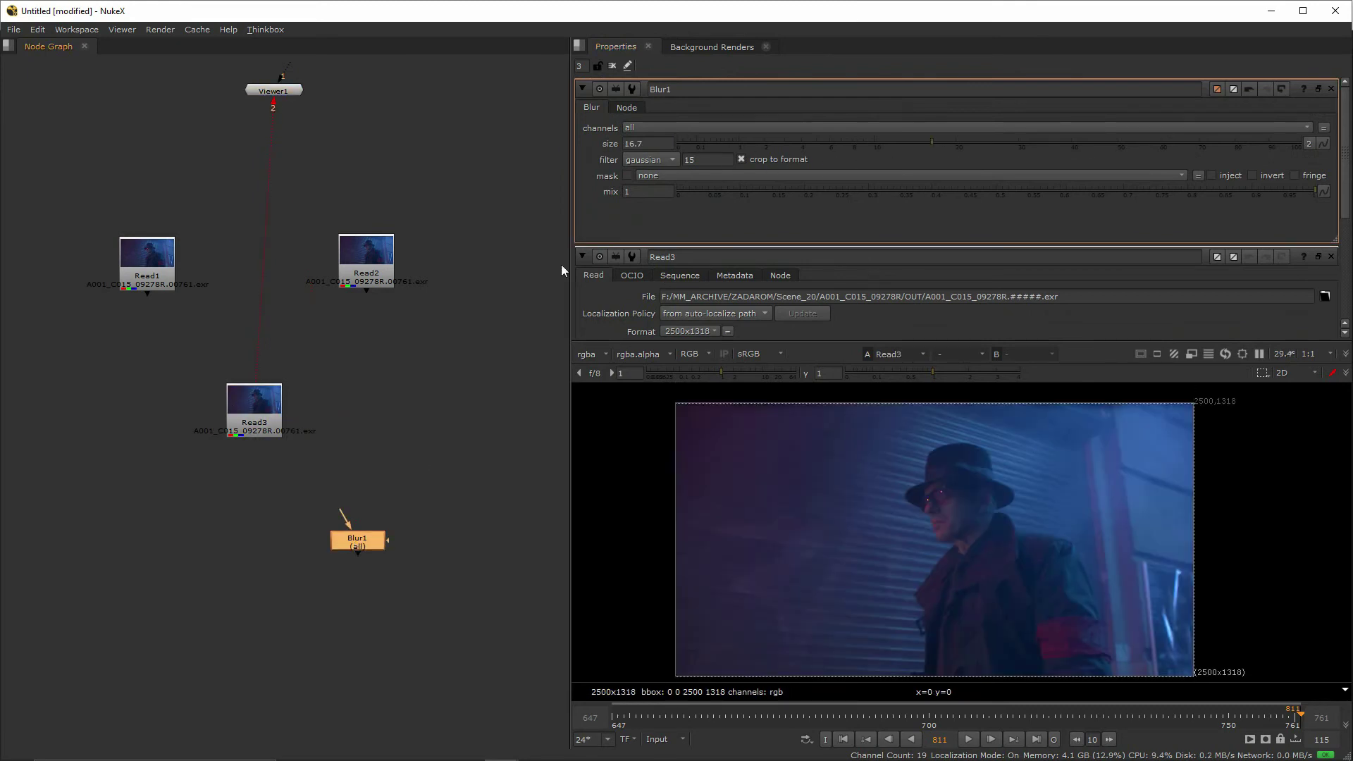
# - Connect Blur1 to Read3, view its output, and set the blur size to 72.4
pyautogui.click(960, 144)
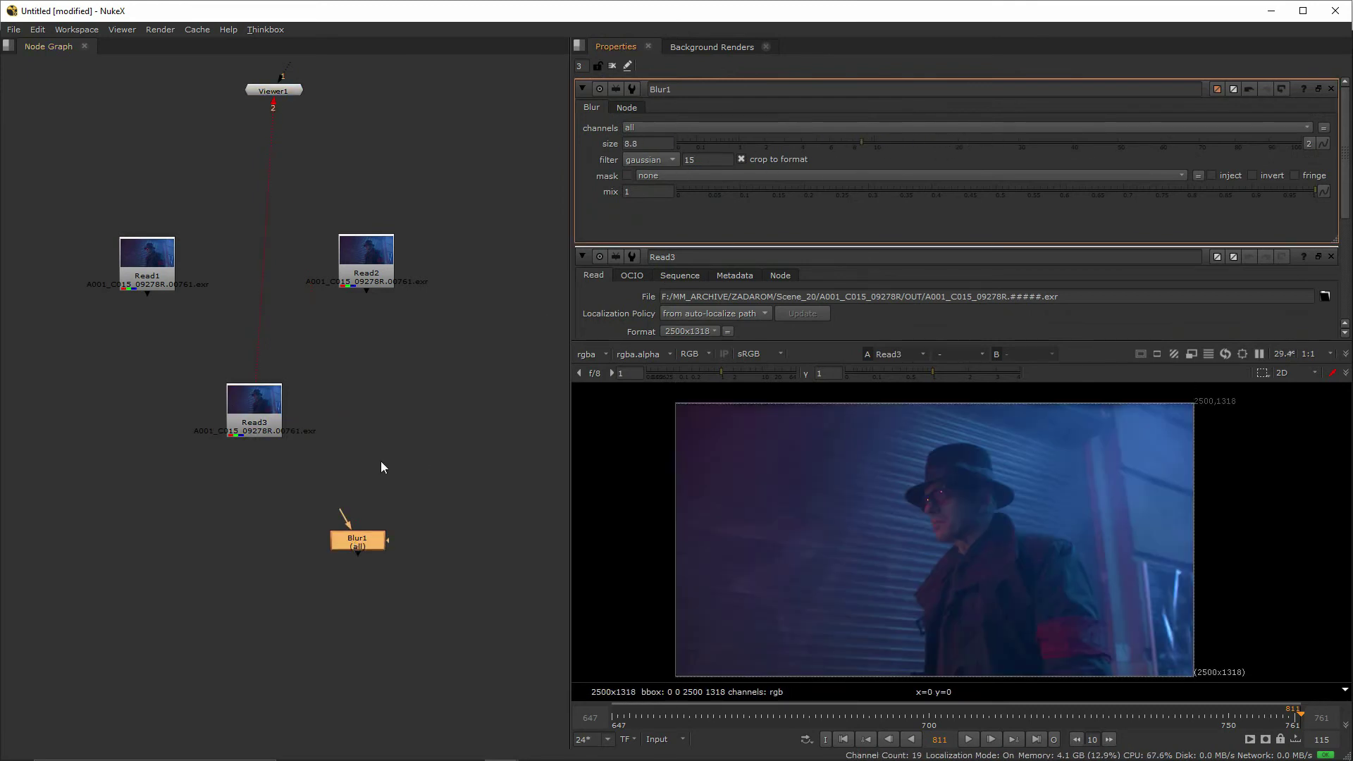
pyautogui.moveTo(339, 509); pyautogui.dragTo(268, 433)
pyautogui.moveTo(346, 539); pyautogui.dragTo(351, 541)
pyautogui.press('2')
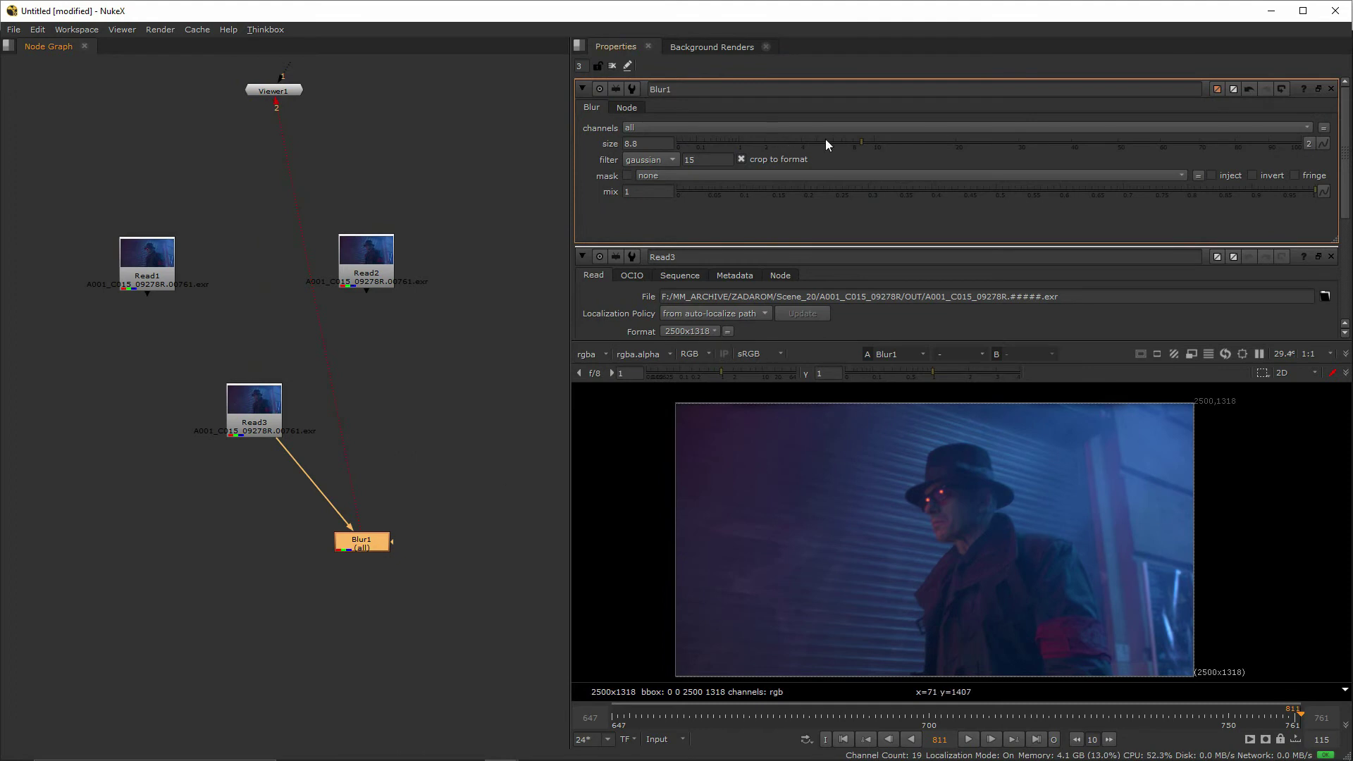
pyautogui.moveTo(1121, 143); pyautogui.dragTo(1207, 143)
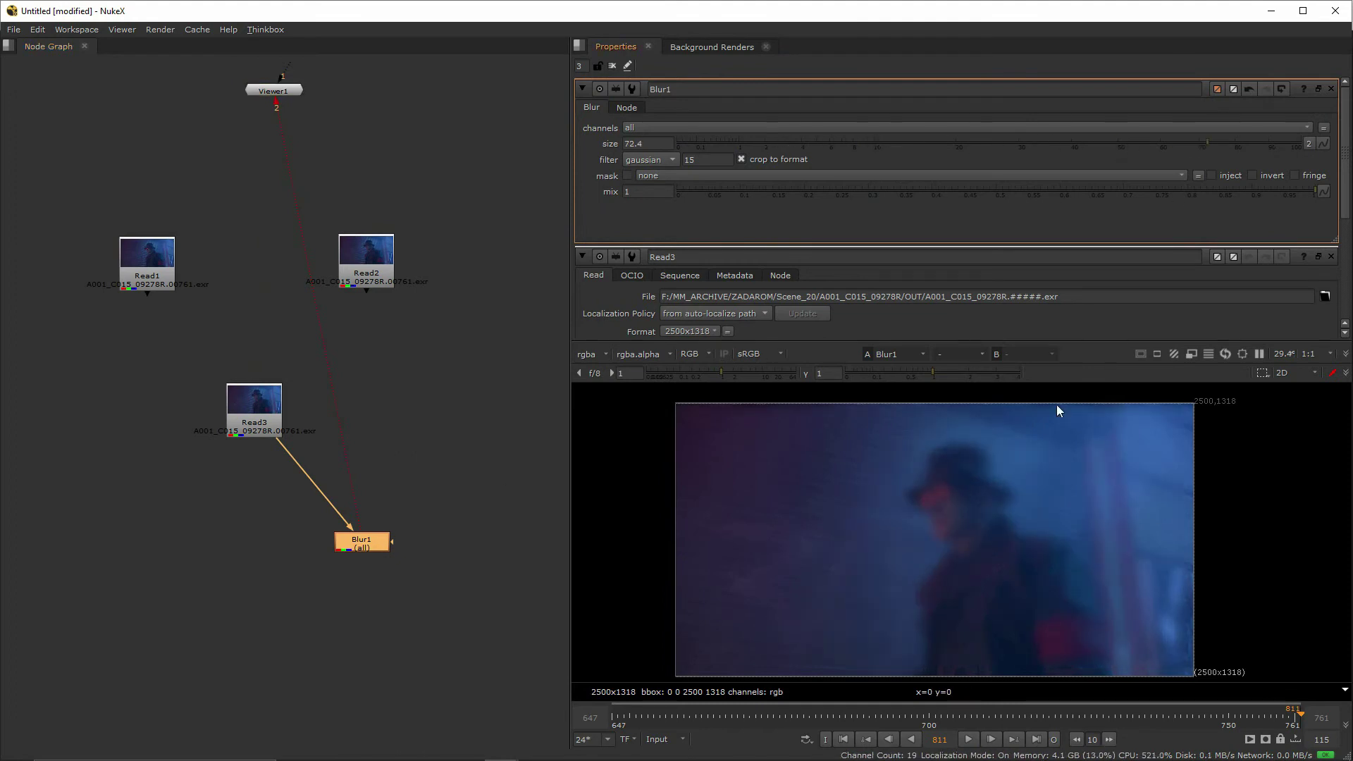
# - Delete the demonstration Blur1 node from the node graph
pyautogui.moveTo(405, 526); pyautogui.dragTo(269, 528, button='middle')
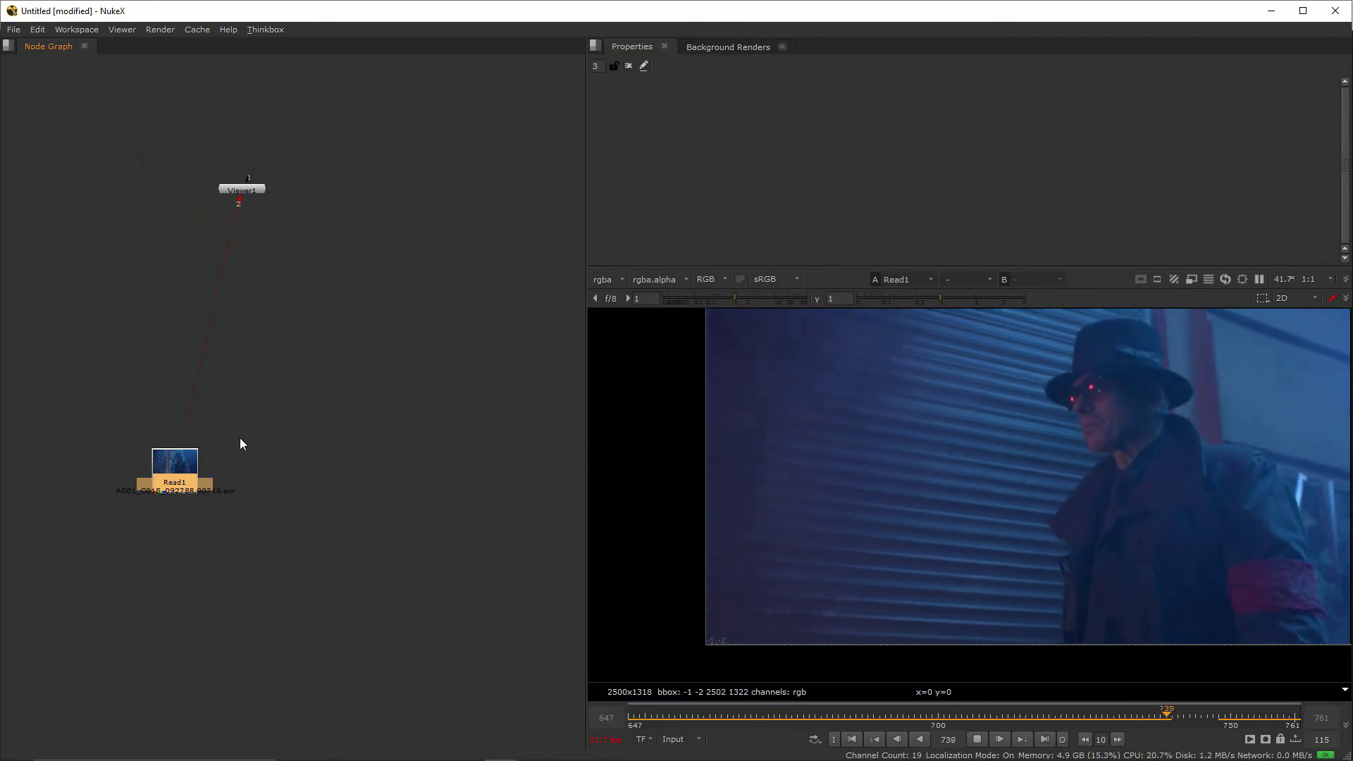
pyautogui.press('Delete')
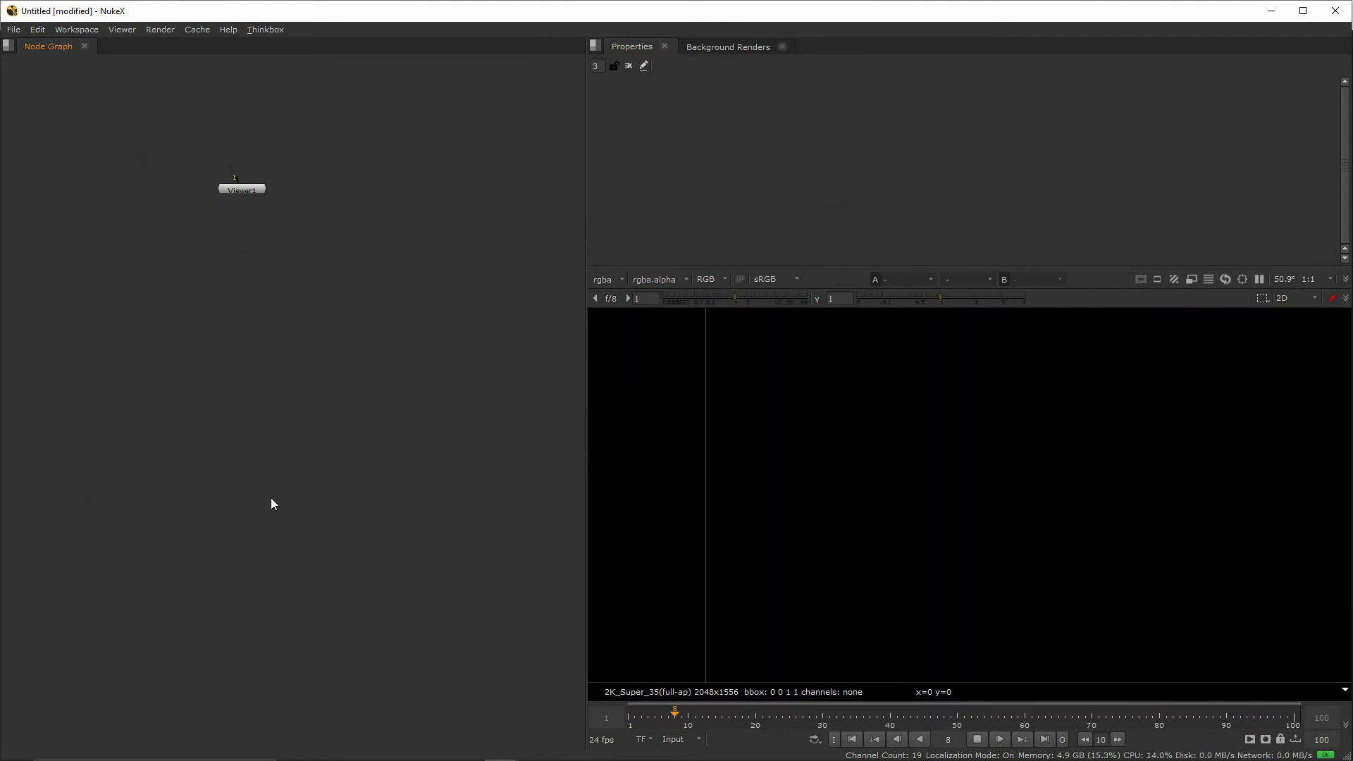
# - Load the A001_C015_09278R.#####.exr sequence from the IN folder and highlight the shot and IN folder names in its file path
pyautogui.press('r')
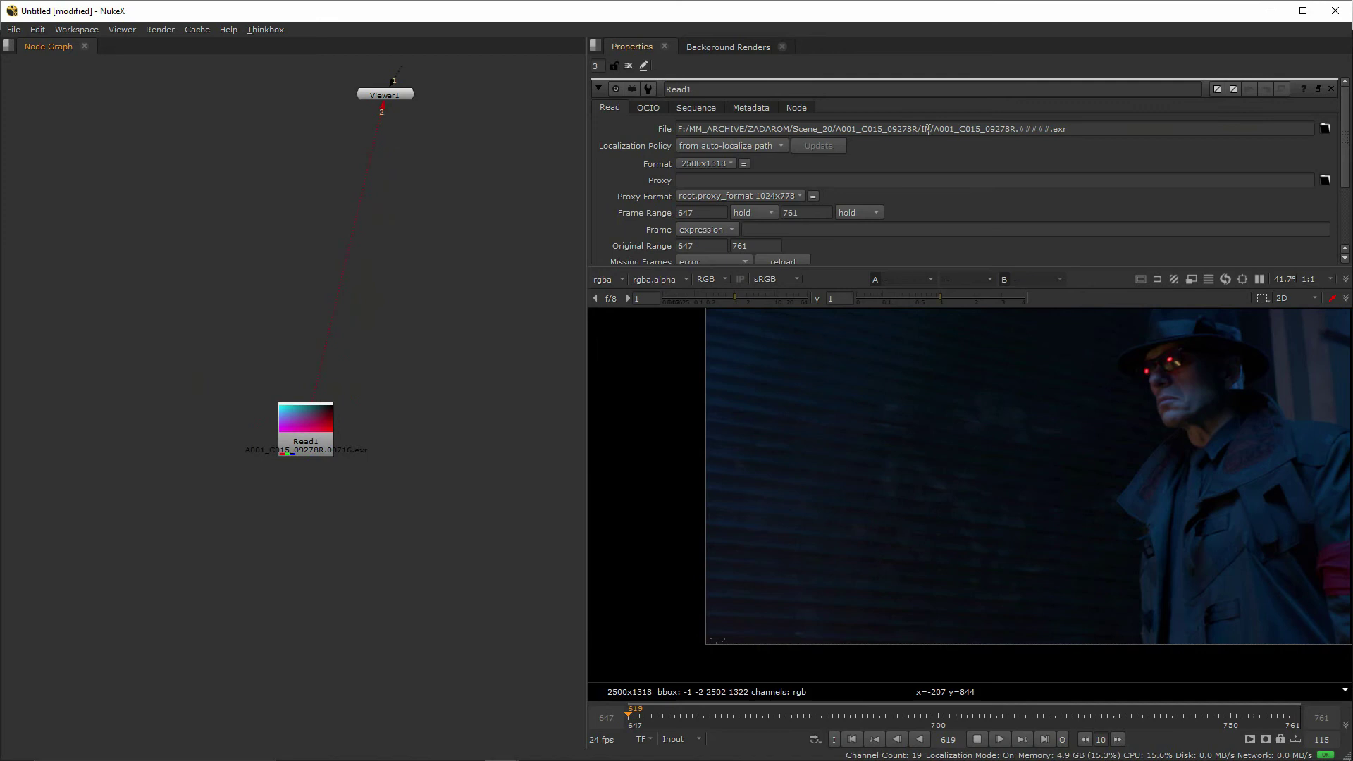
pyautogui.doubleClick(913, 129)
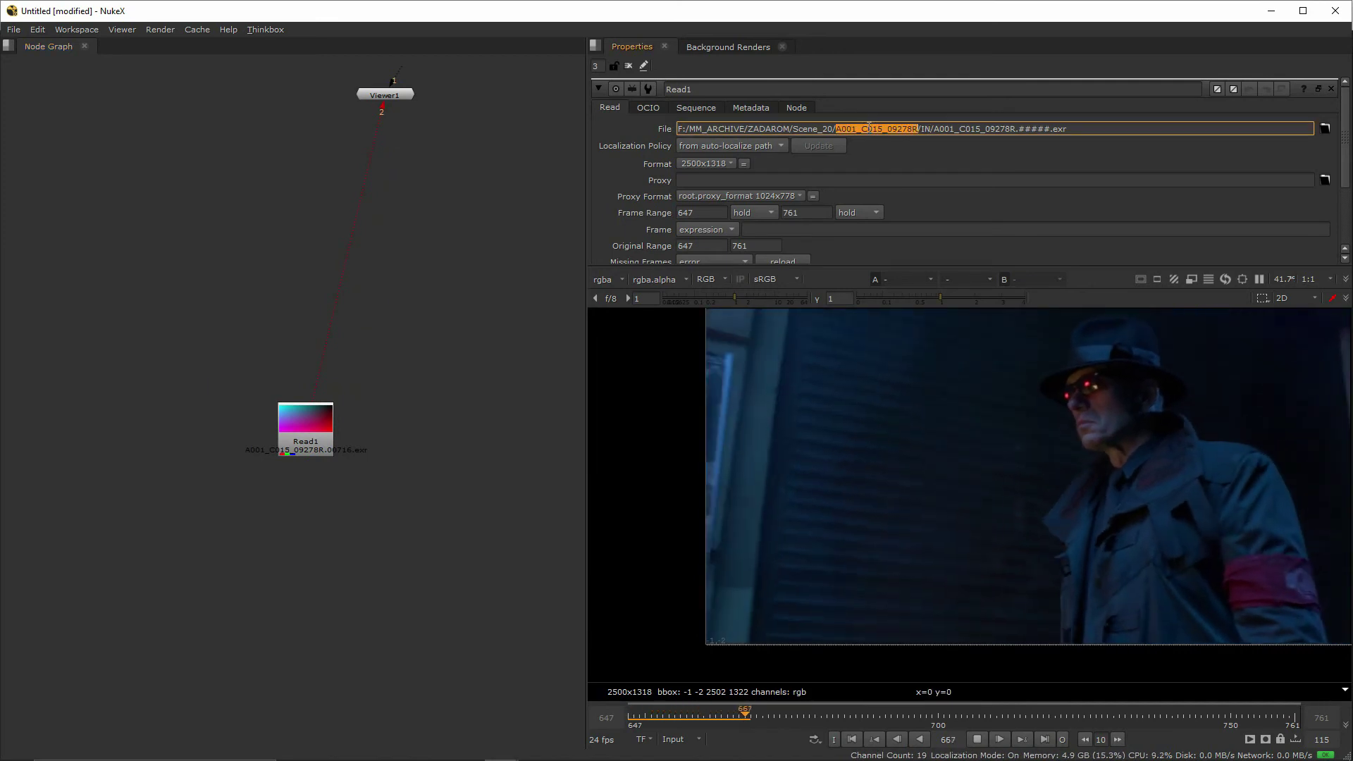
pyautogui.doubleClick(925, 129)
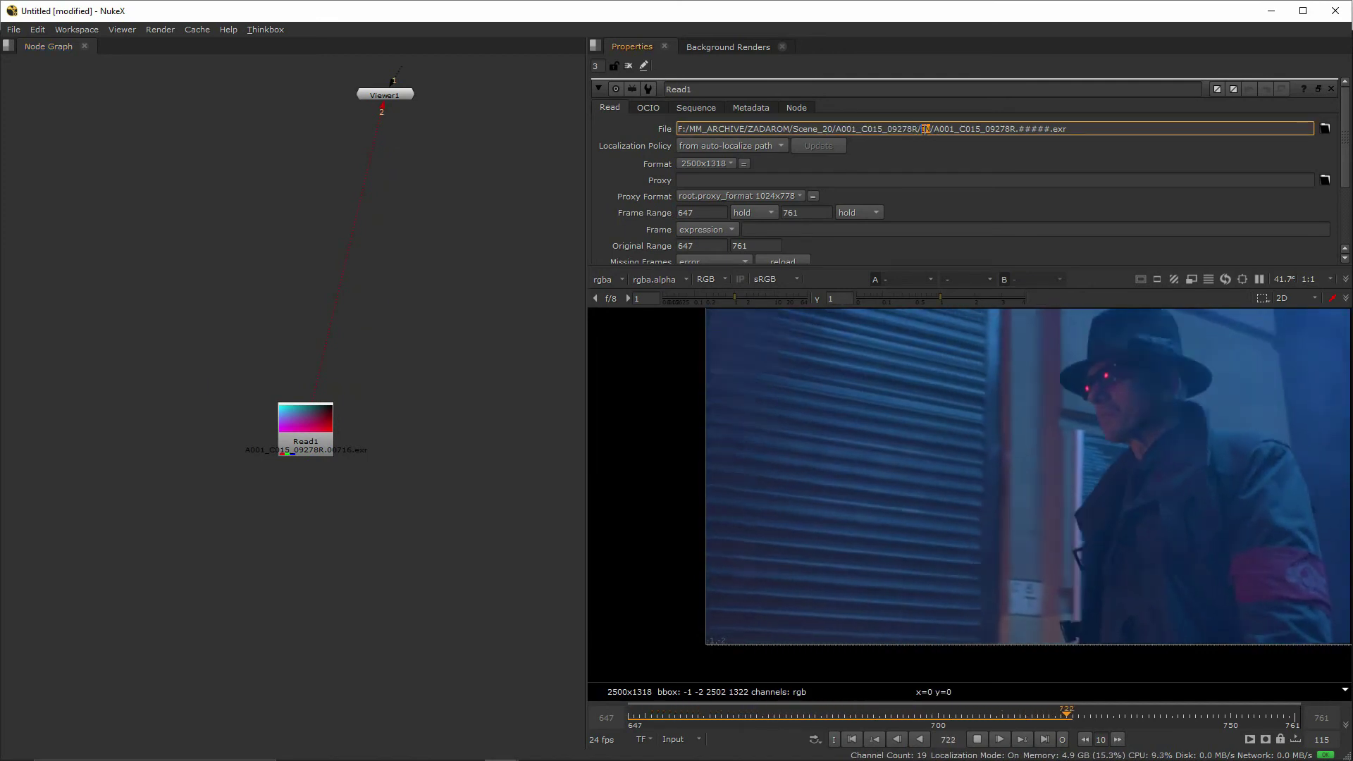
# - Highlight the IN folder path in Read1's file path and load the A001_C015_09278R.#####.exr sequence again as a second Read node
pyautogui.moveTo(934, 129); pyautogui.dragTo(663, 141)
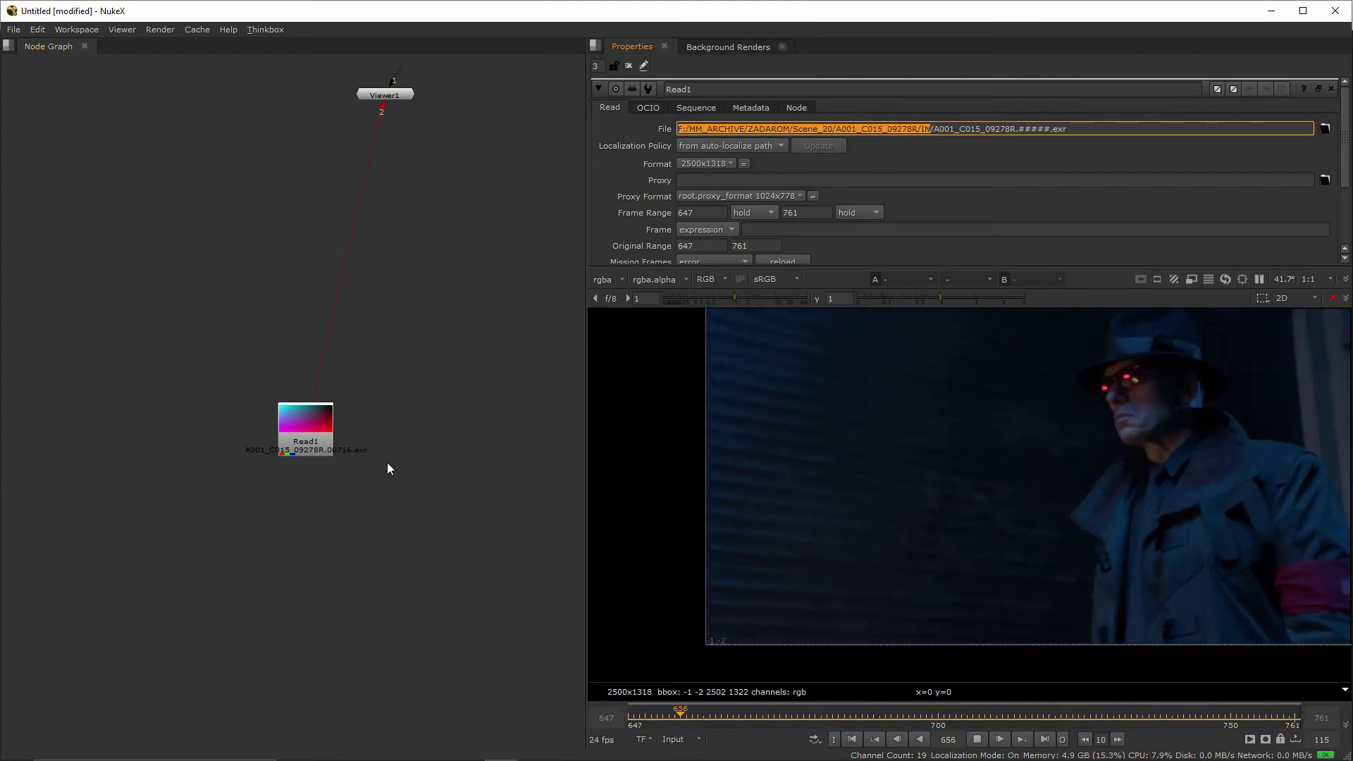
pyautogui.press('r')
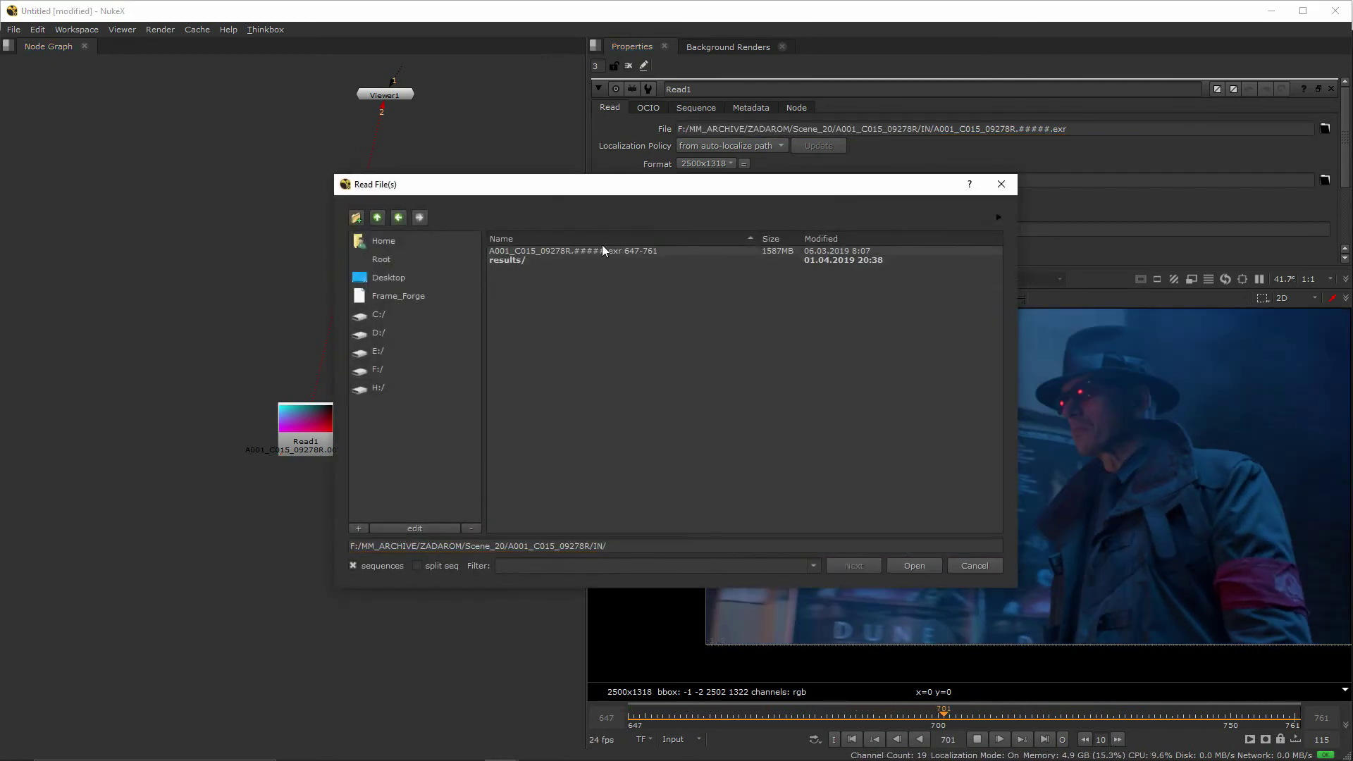
pyautogui.doubleClick(569, 251)
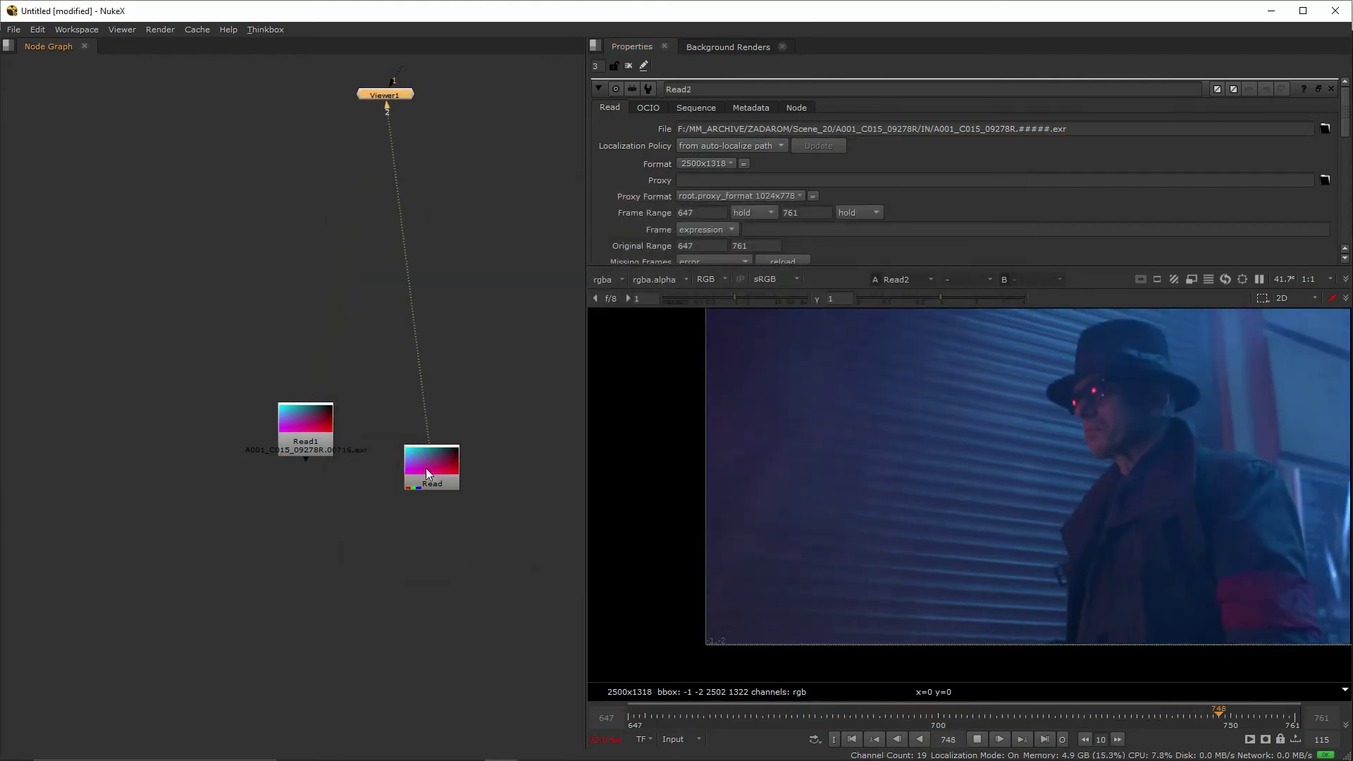
pyautogui.moveTo(440, 489); pyautogui.dragTo(498, 483)
# - Connect Read1 to viewer input 1 and Read2 to viewer input 2, and view Read2's output
pyautogui.click(300, 449)
pyautogui.press('1')
pyautogui.click(513, 485)
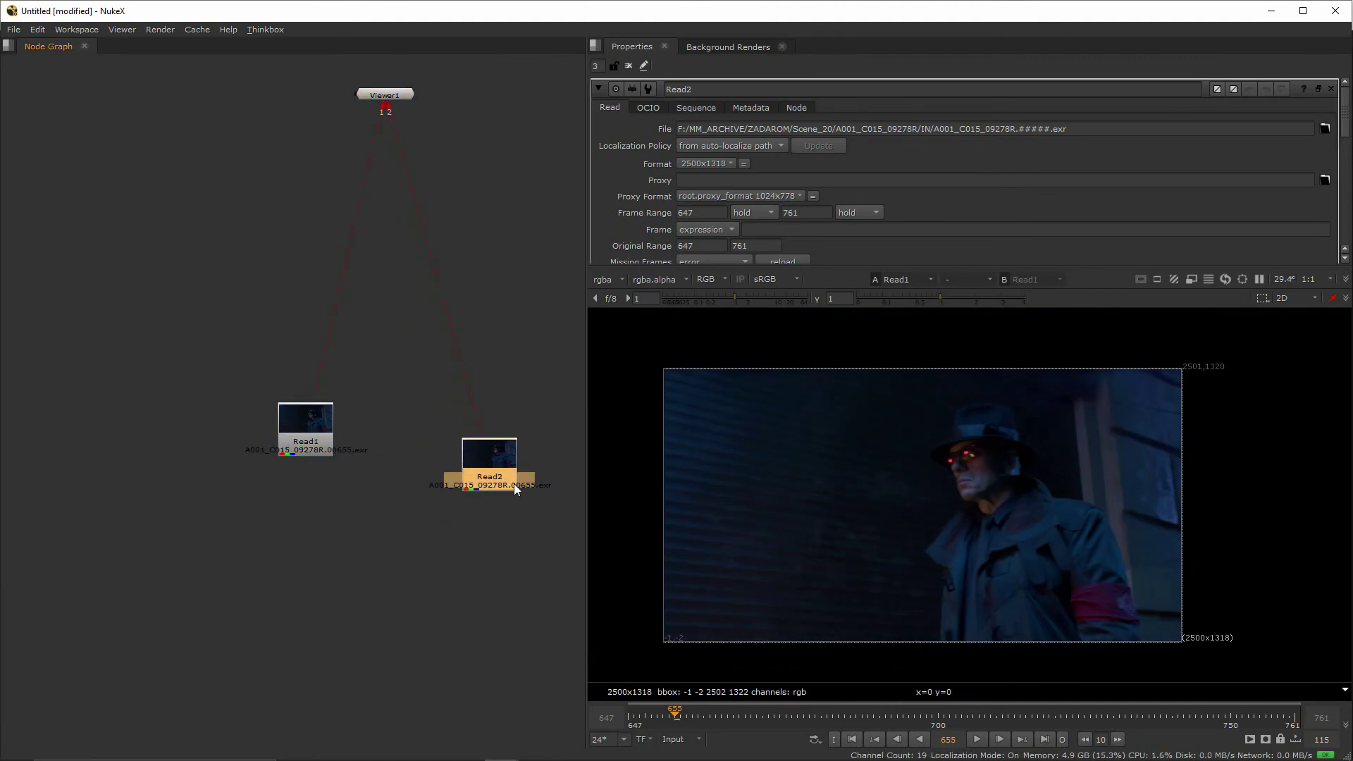
pyautogui.press('2')
pyautogui.click(319, 433)
pyautogui.click(481, 487)
pyautogui.press('2')
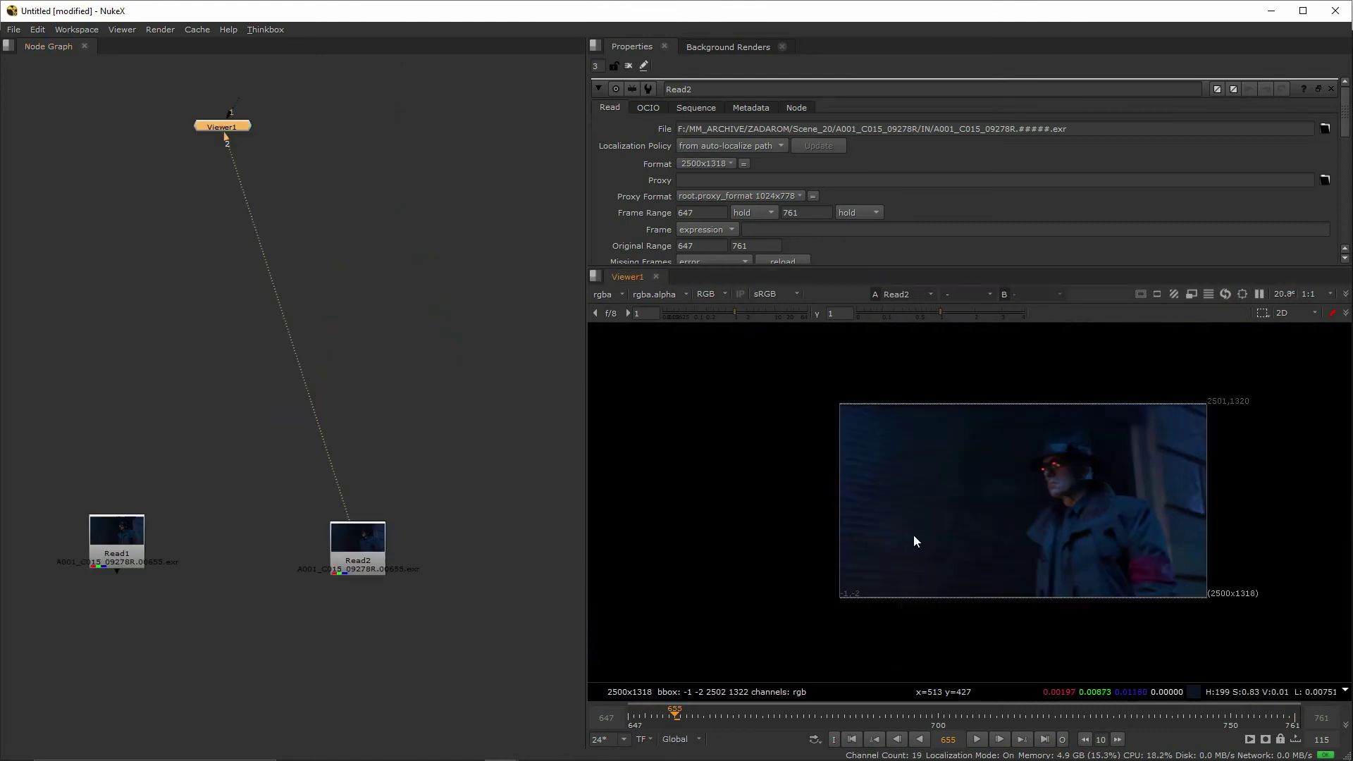
pyautogui.moveTo(913, 534); pyautogui.dragTo(768, 504, button='middle')
pyautogui.scroll(-3, 865, 559)
pyautogui.scroll(6, 810, 533)
pyautogui.scroll(-1, 800, 536)
pyautogui.moveTo(867, 549); pyautogui.dragTo(856, 520, button='middle')
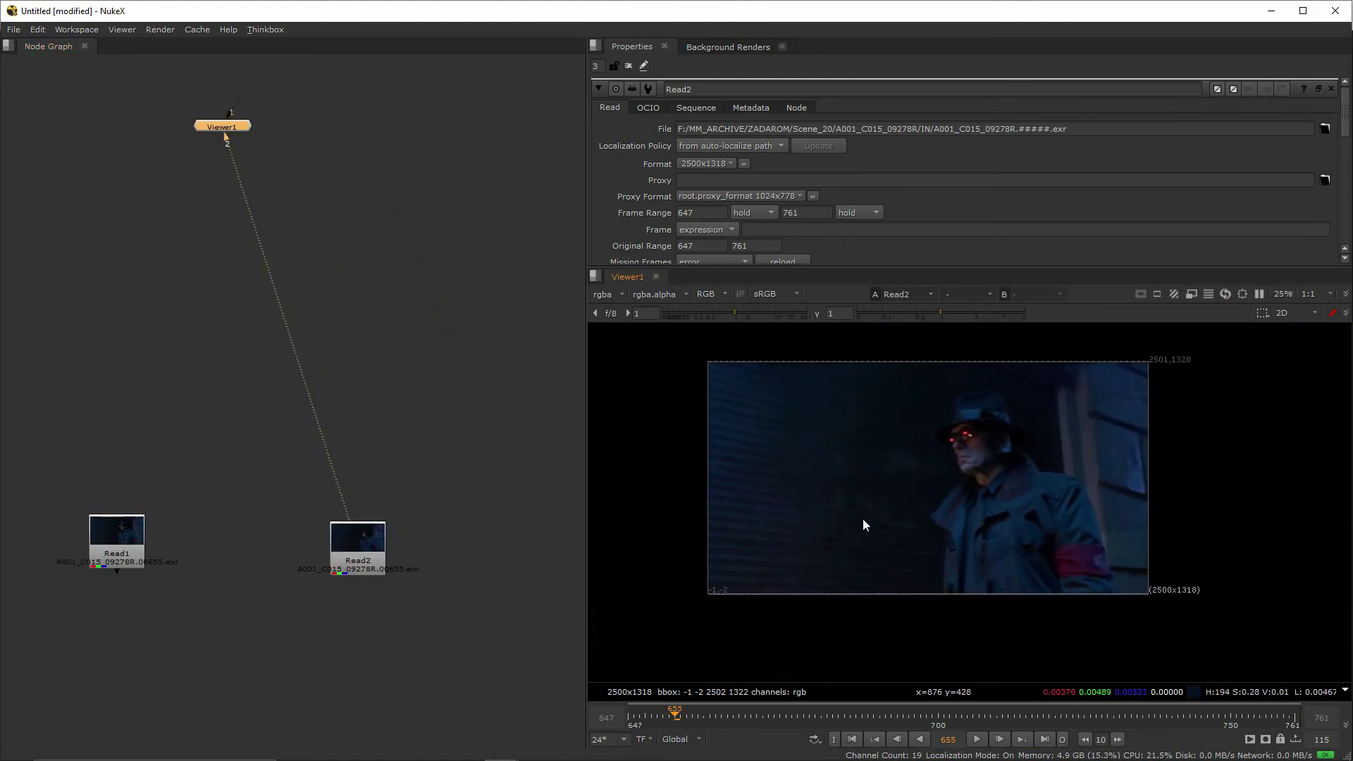
pyautogui.scroll(2, 862, 519)
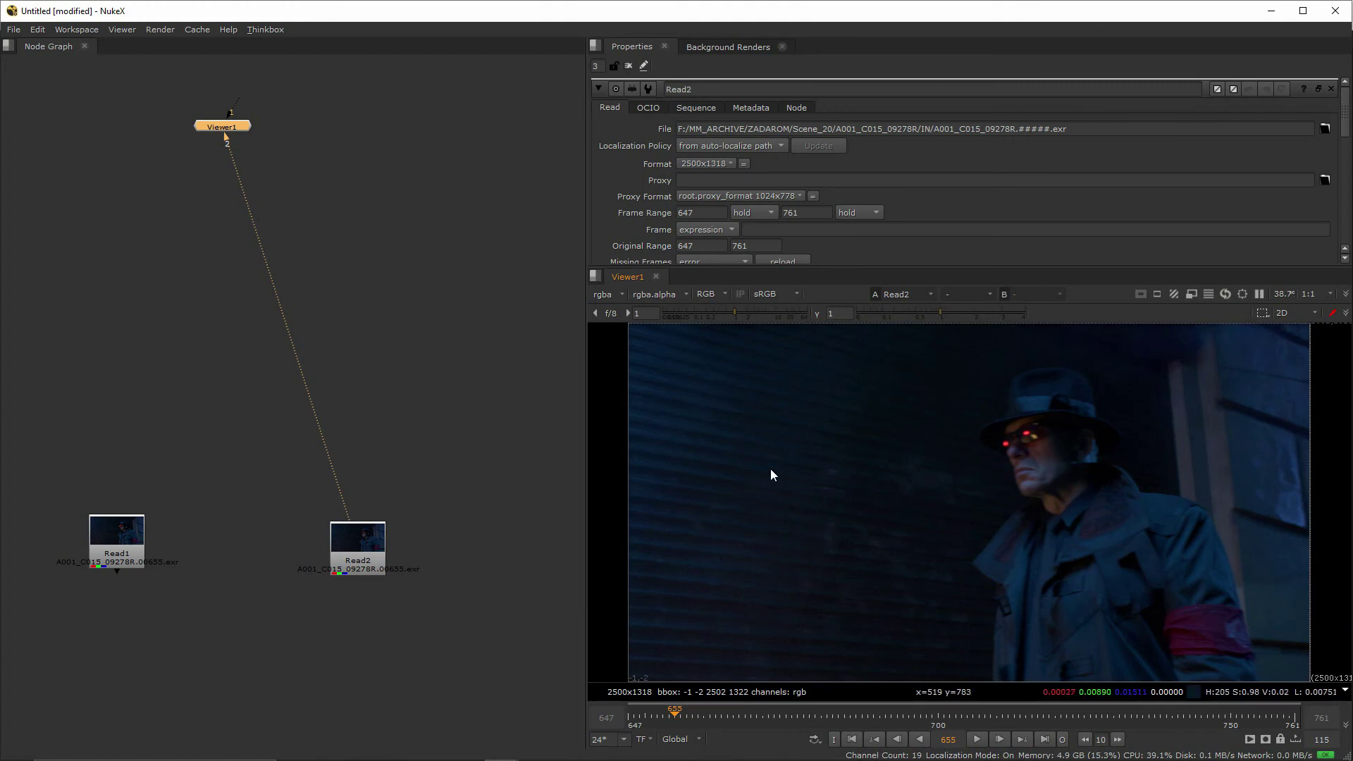
# - Delete the first of the two duplicate Read nodes and open the remaining Read node's properties
pyautogui.moveTo(312, 627); pyautogui.dragTo(357, 619, button='middle')
pyautogui.moveTo(268, 449); pyautogui.dragTo(117, 640)
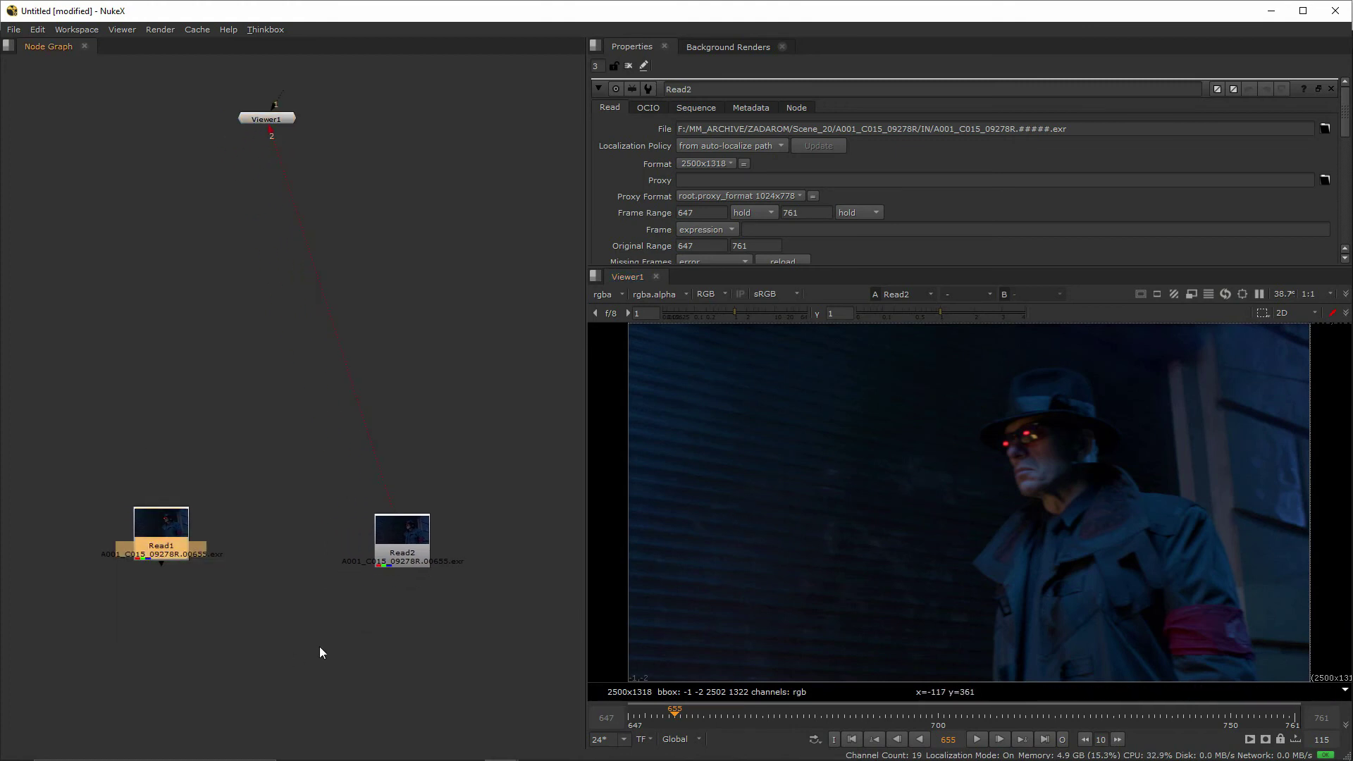
pyautogui.press('Delete')
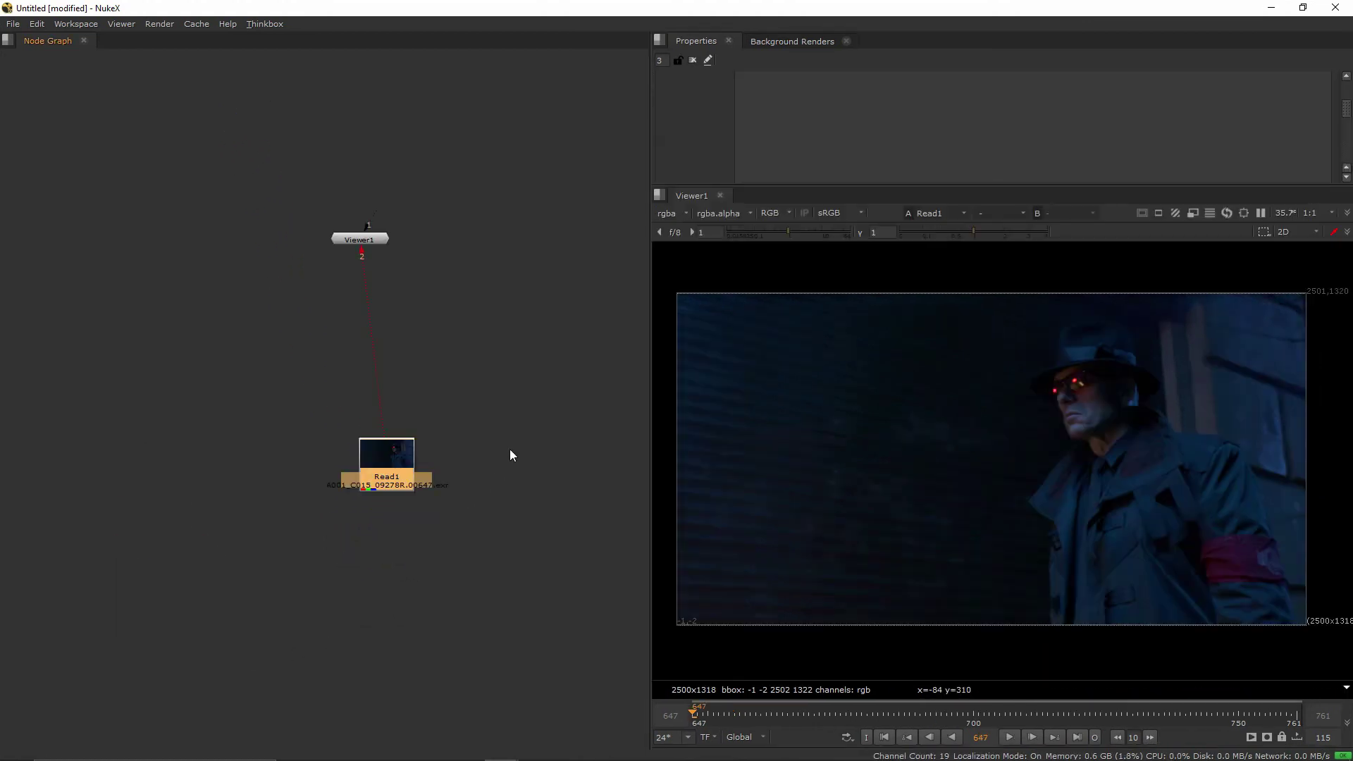
pyautogui.click(538, 488)
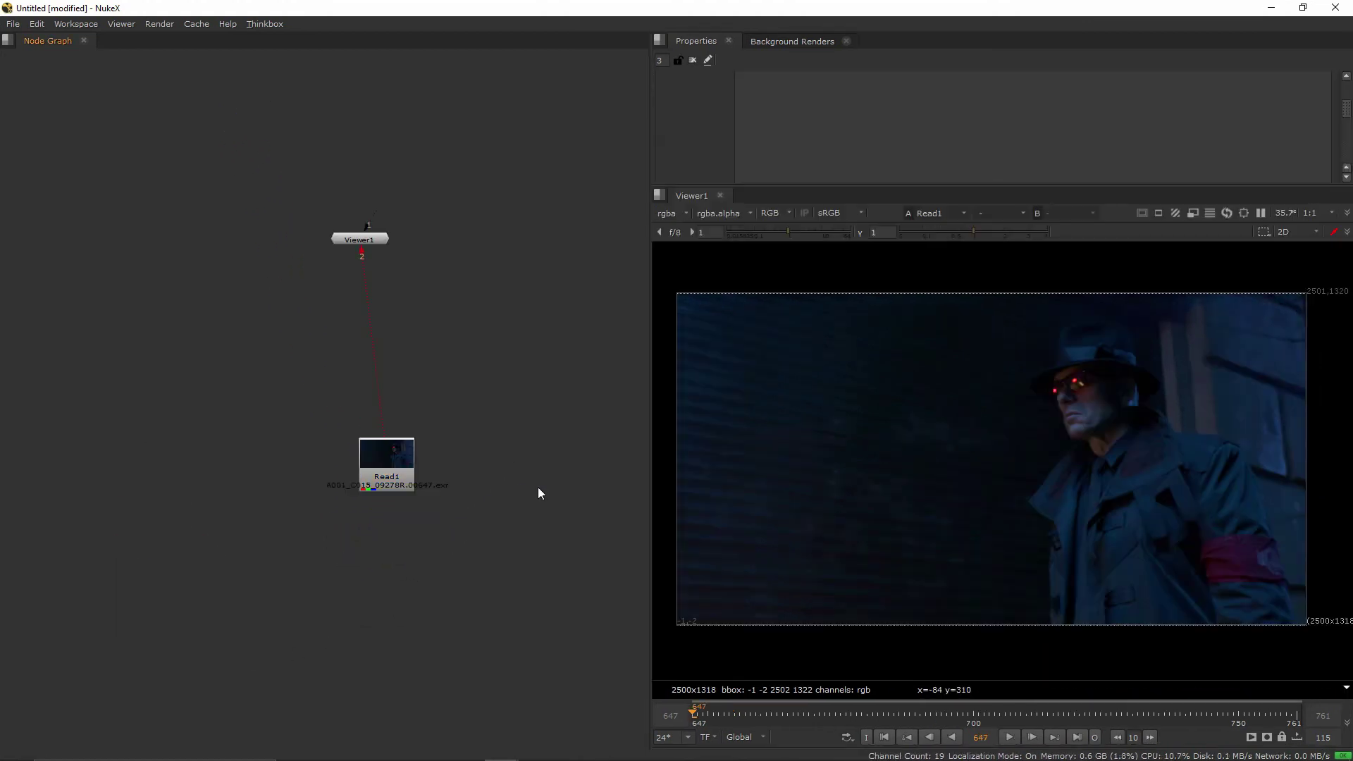
pyautogui.doubleClick(429, 493)
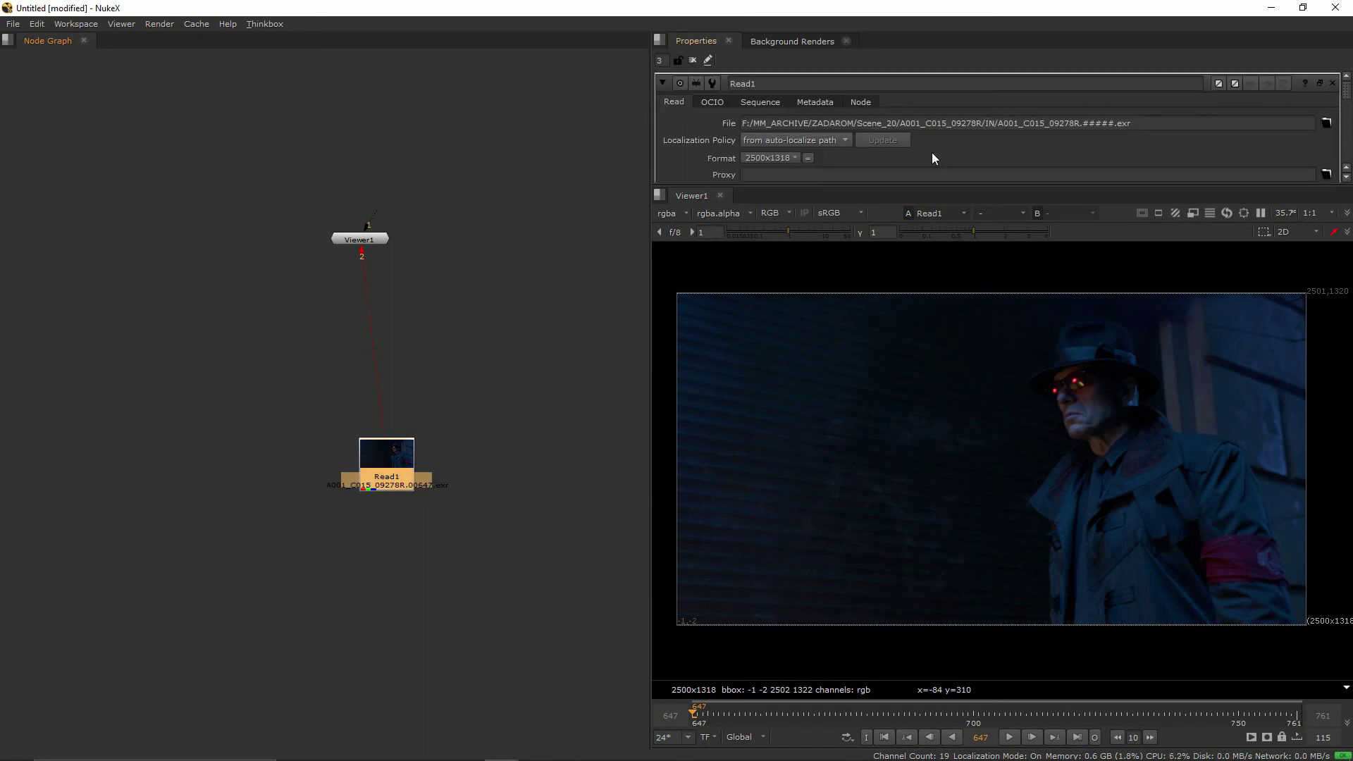
pyautogui.moveTo(419, 492); pyautogui.dragTo(374, 487, button='middle')
# - Begin saving the comp as a new script and browse to the WORK/cleanup/projects folder of shot A001_C015_09278R
pyautogui.click(14, 24)
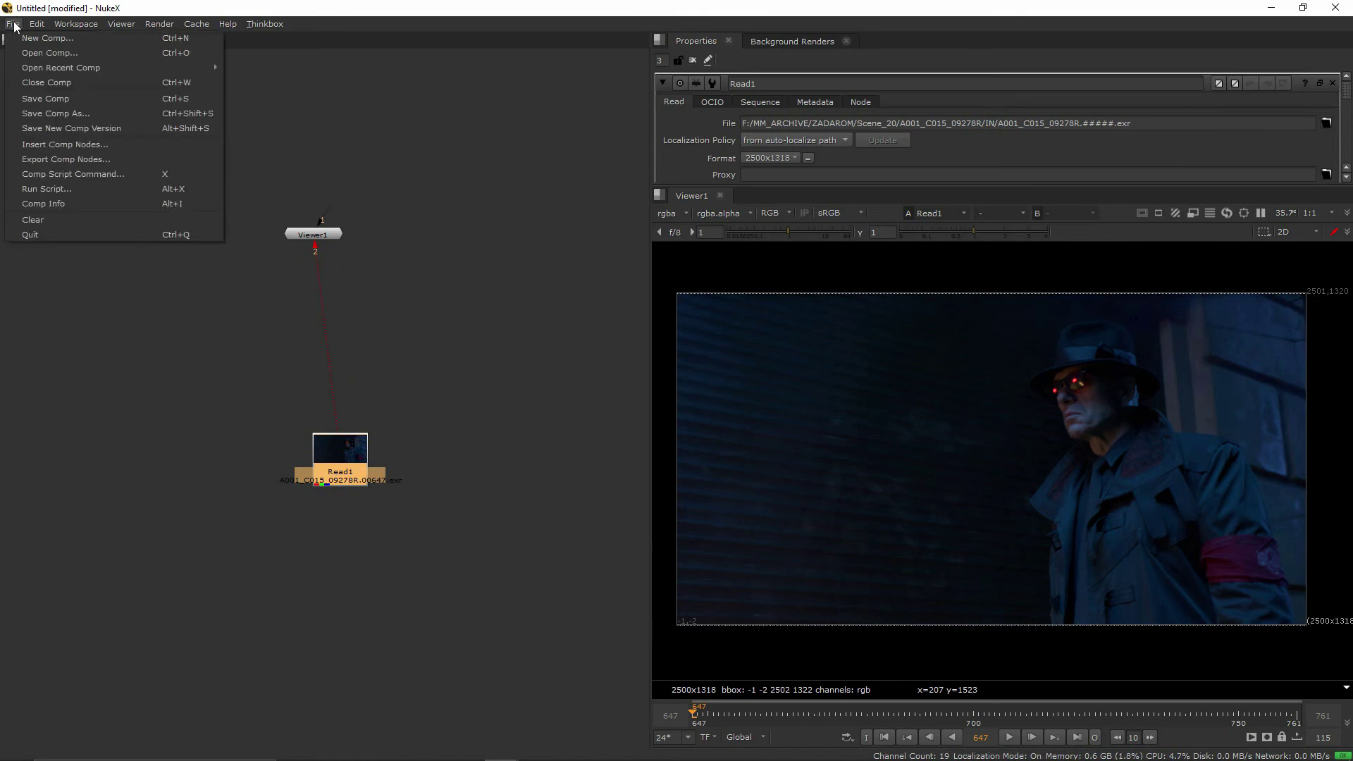
pyautogui.click(55, 114)
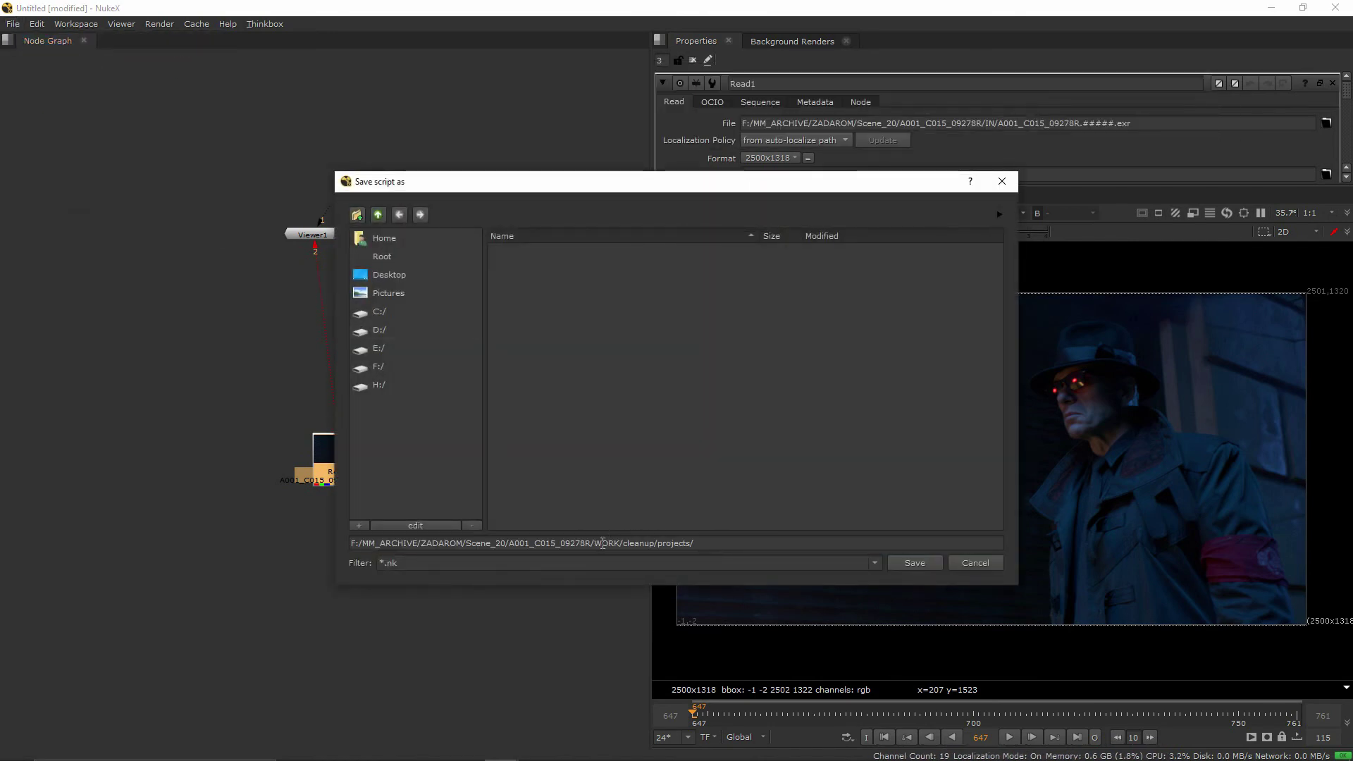
pyautogui.moveTo(592, 542); pyautogui.dragTo(697, 542)
pyautogui.press('BackSpace')
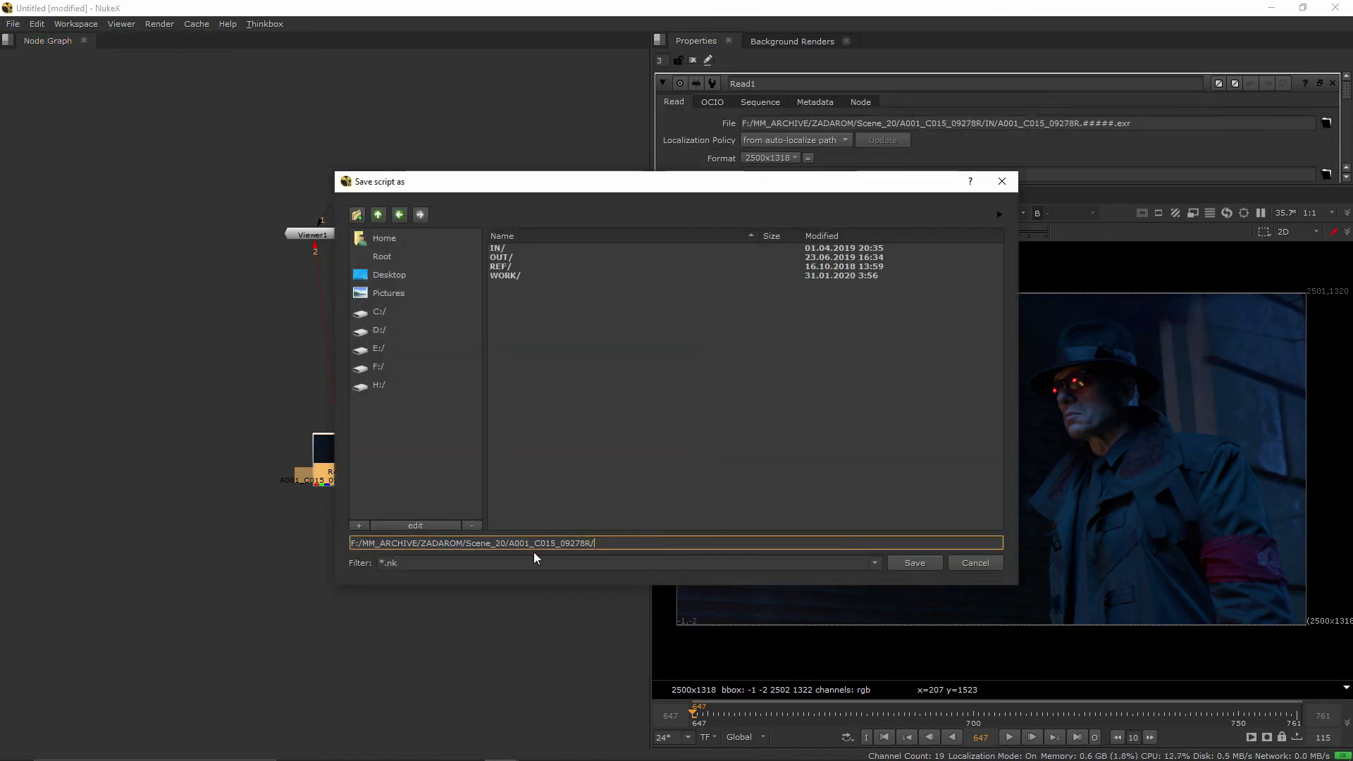
pyautogui.hotkey('ctrl', 'BackSpace')
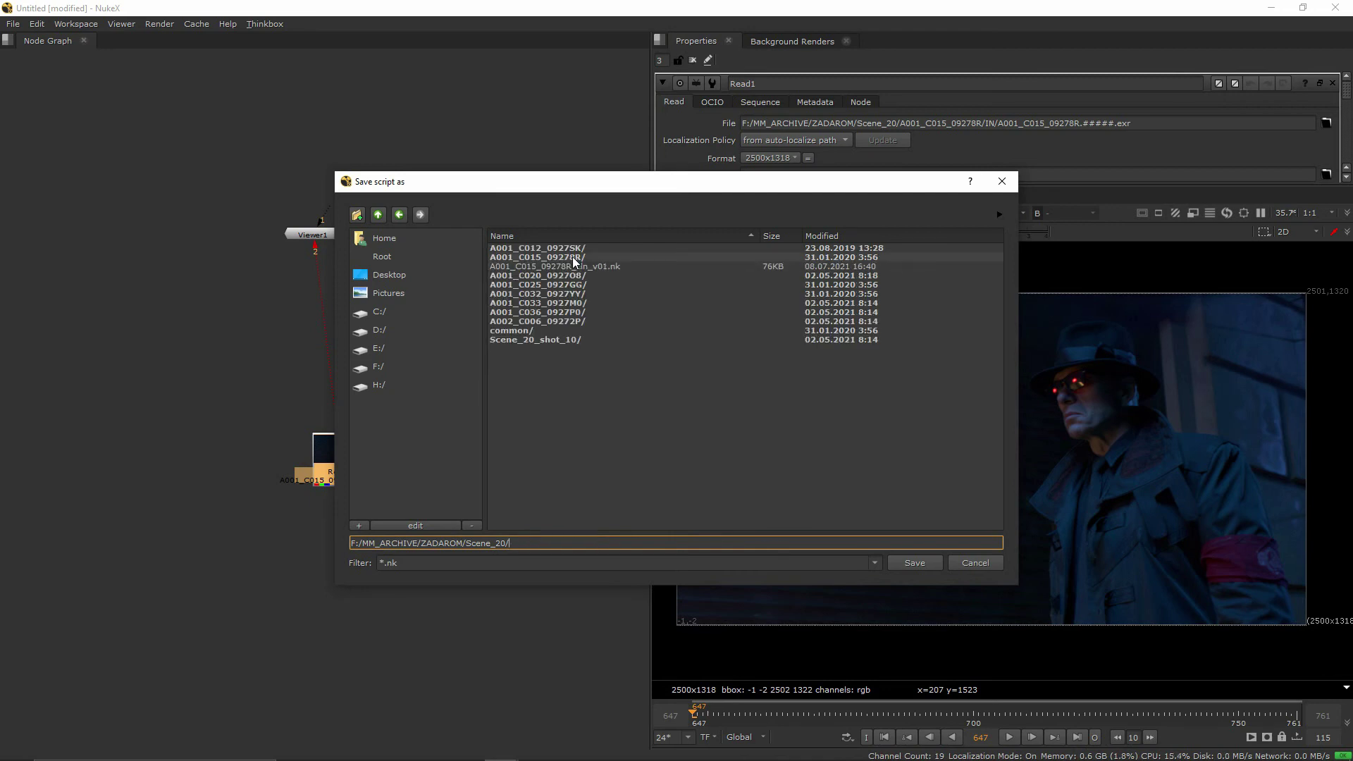
pyautogui.doubleClick(572, 256)
pyautogui.doubleClick(512, 276)
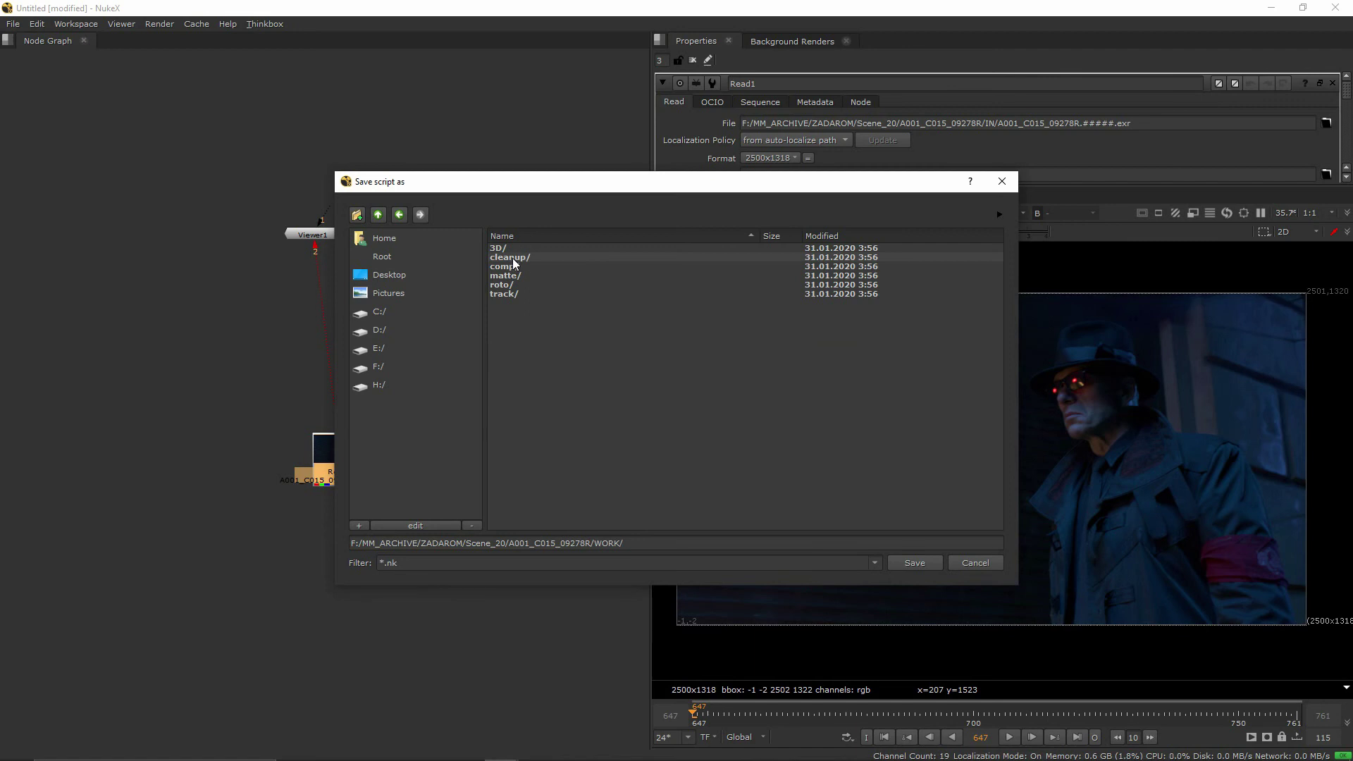
pyautogui.doubleClick(512, 258)
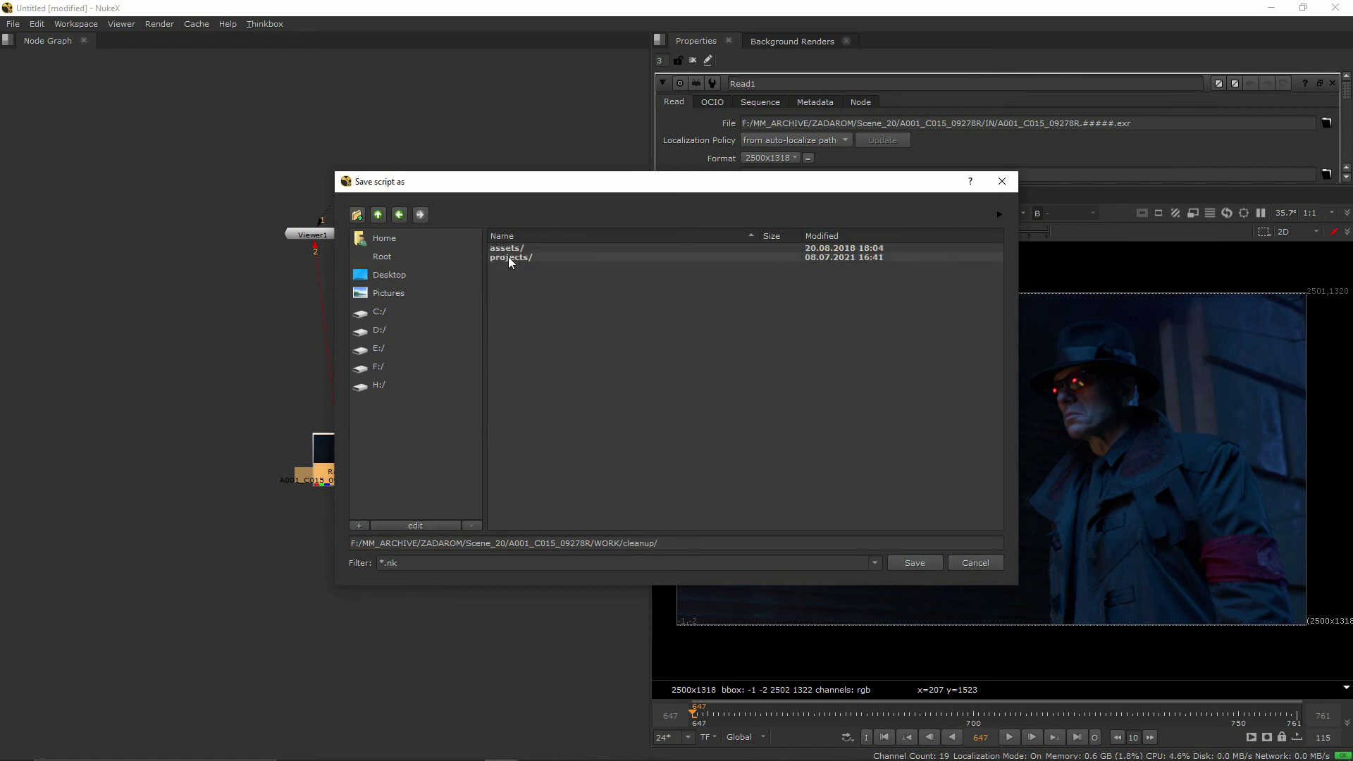
pyautogui.doubleClick(509, 258)
# - Name the script A001_C015_09278R_cln_v01 by reusing the shot folder's name, and save it in the projects folder
pyautogui.doubleClick(562, 543)
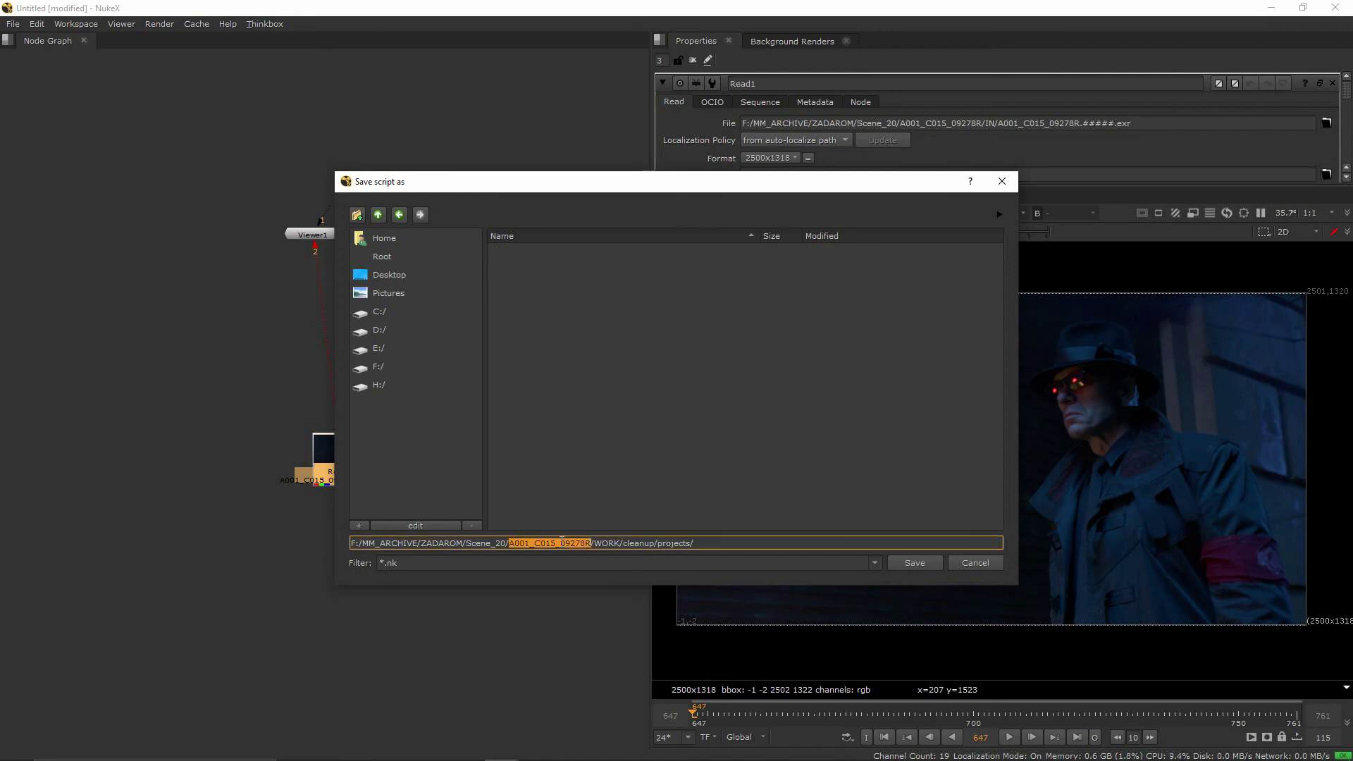
pyautogui.hotkey('ctrl', 'c')
pyautogui.click(779, 542)
pyautogui.hotkey('ctrl', 'v')
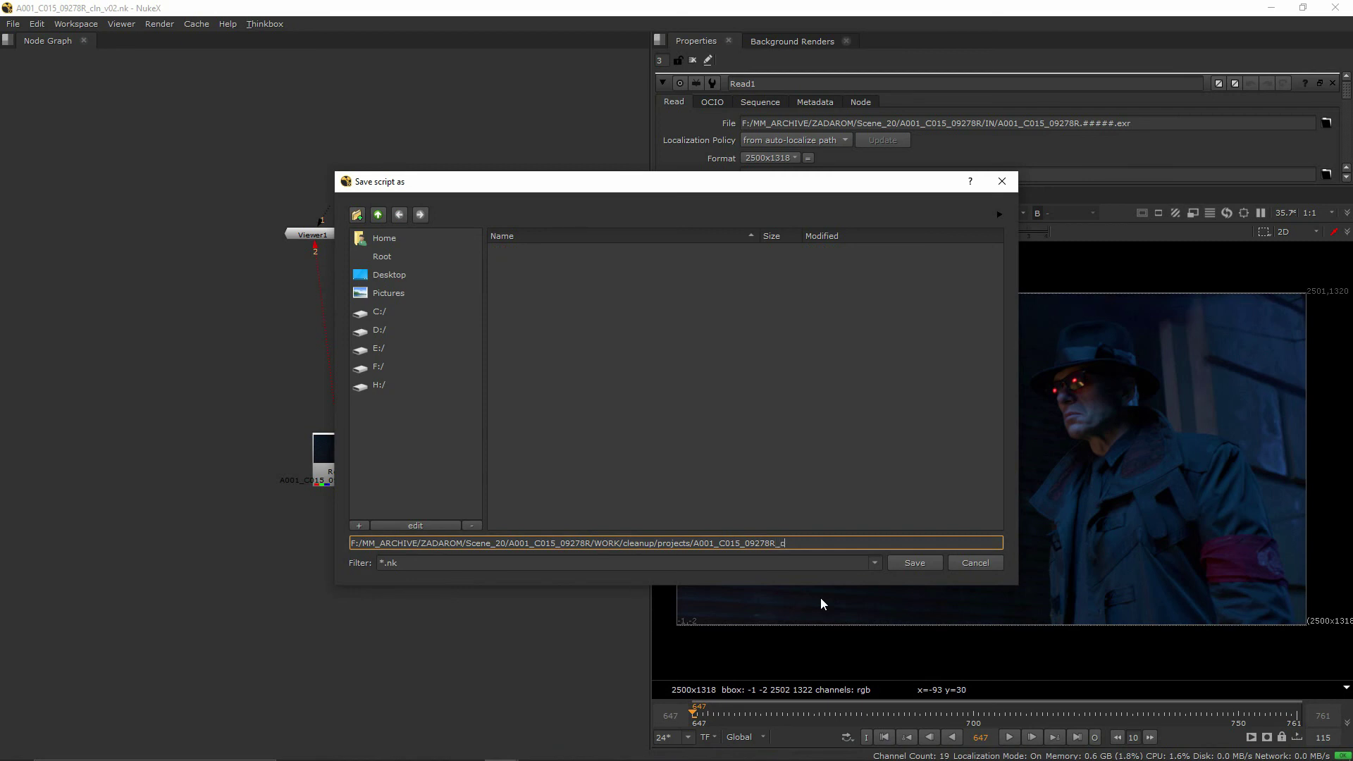
pyautogui.write('_cln_v01')
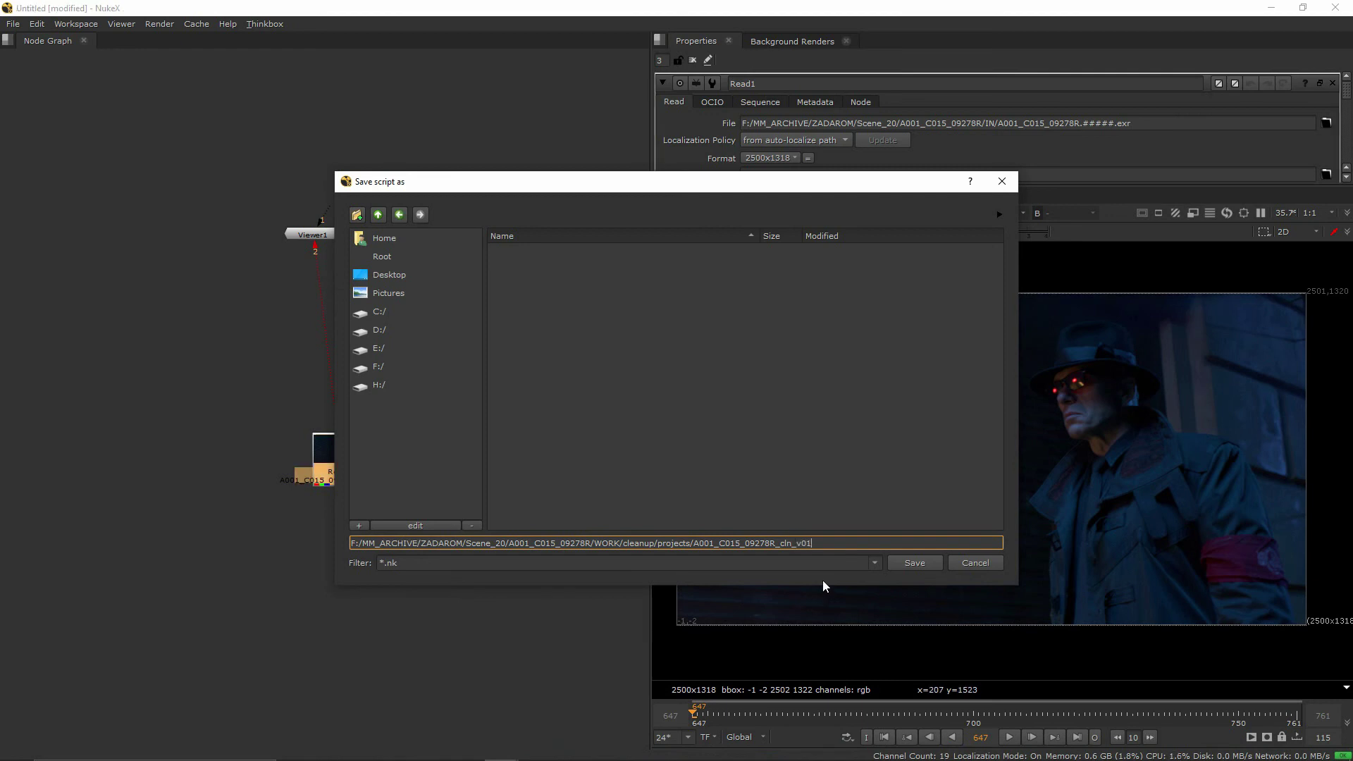
pyautogui.moveTo(693, 544); pyautogui.dragTo(970, 561)
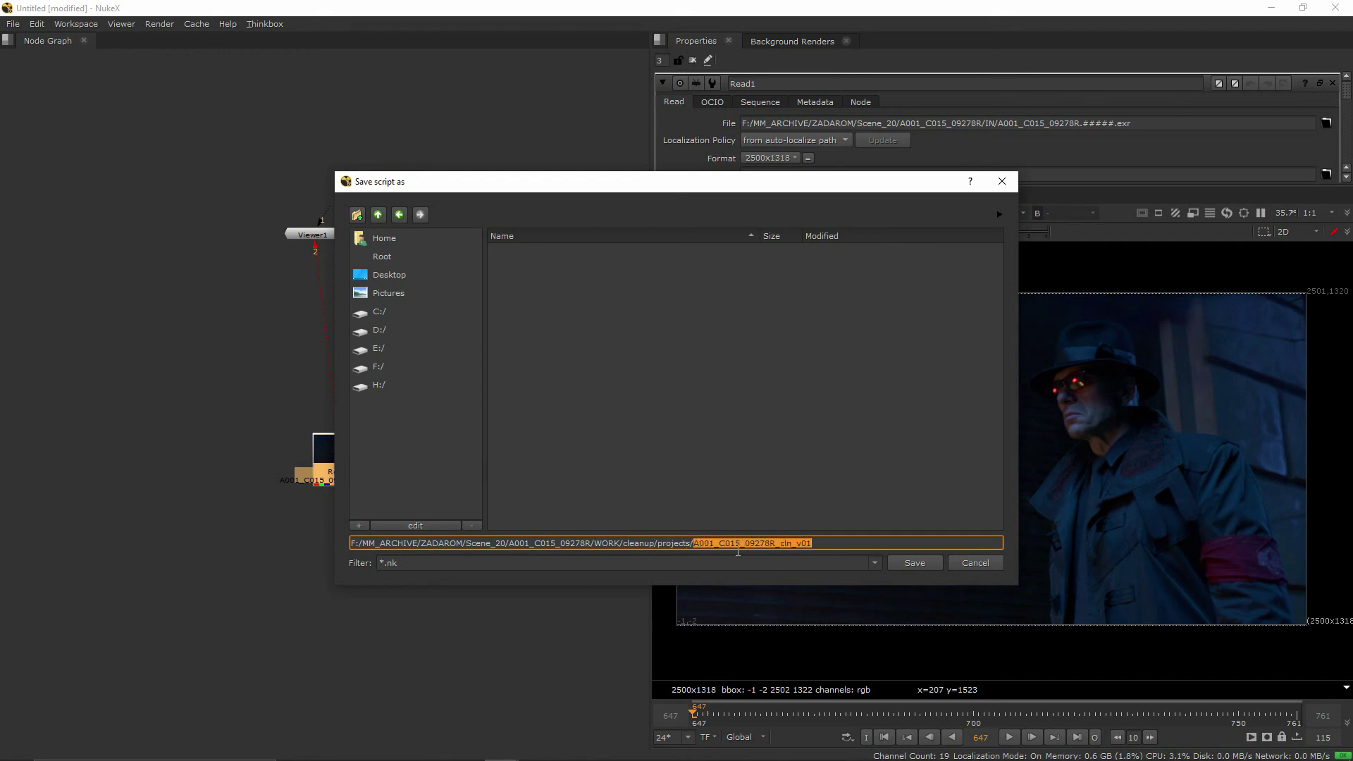
pyautogui.click(918, 563)
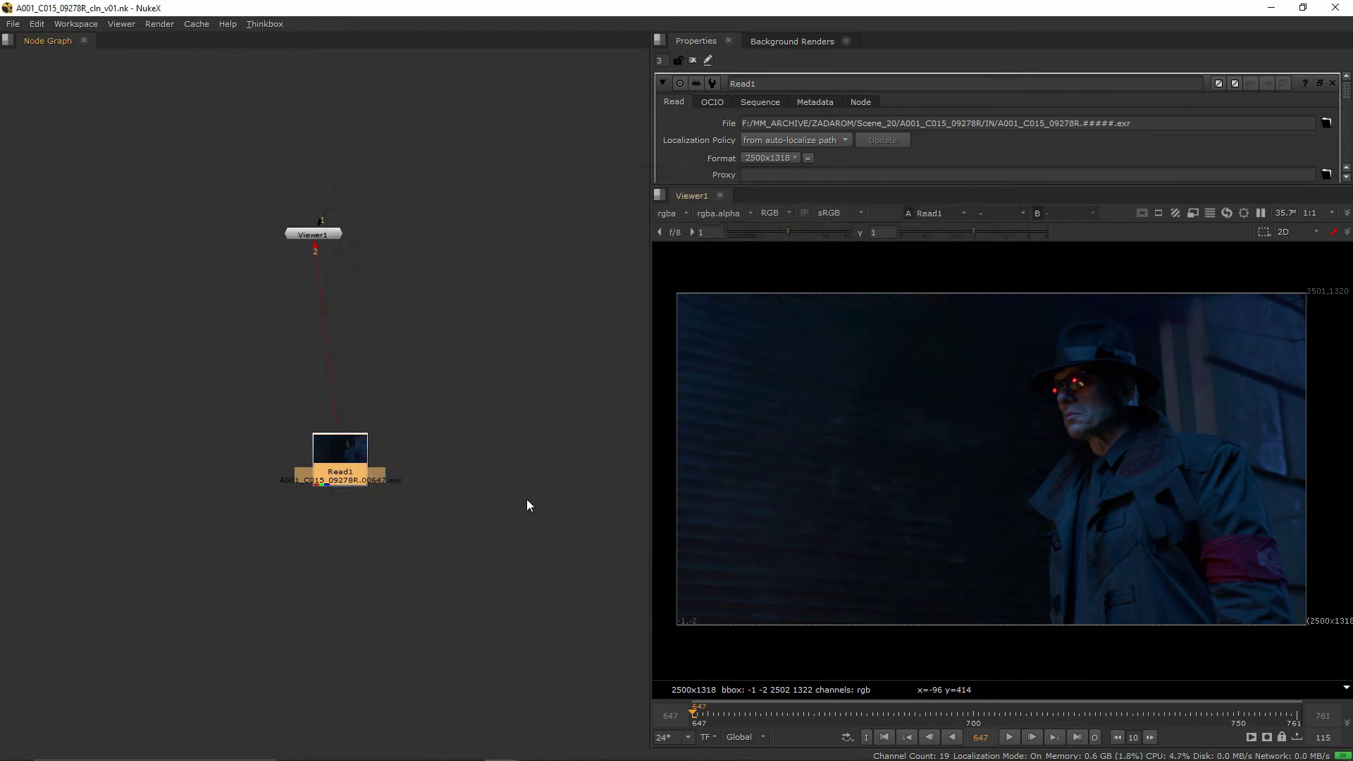
# - Examine the saved script's file name and version in the save dialog, and close it without saving
pyautogui.click(13, 24)
pyautogui.click(70, 113)
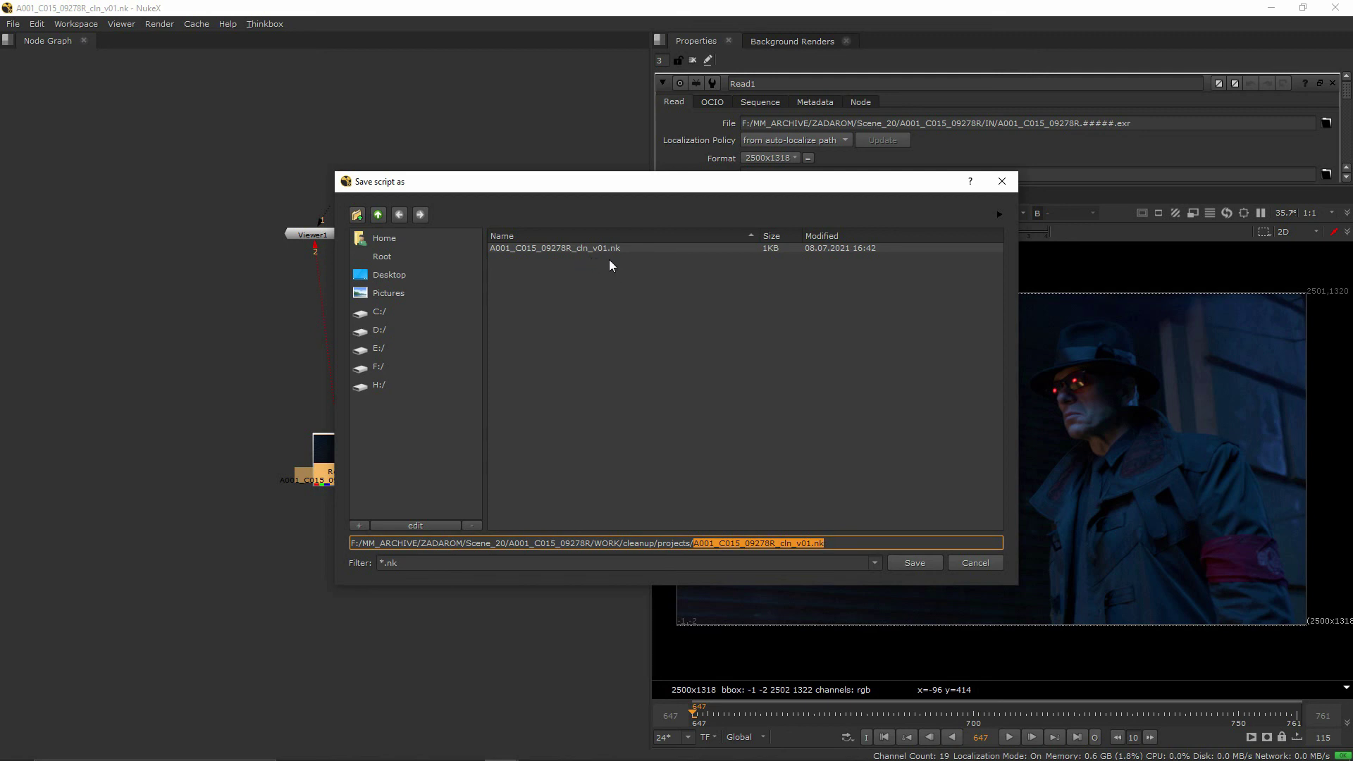
pyautogui.click(975, 563)
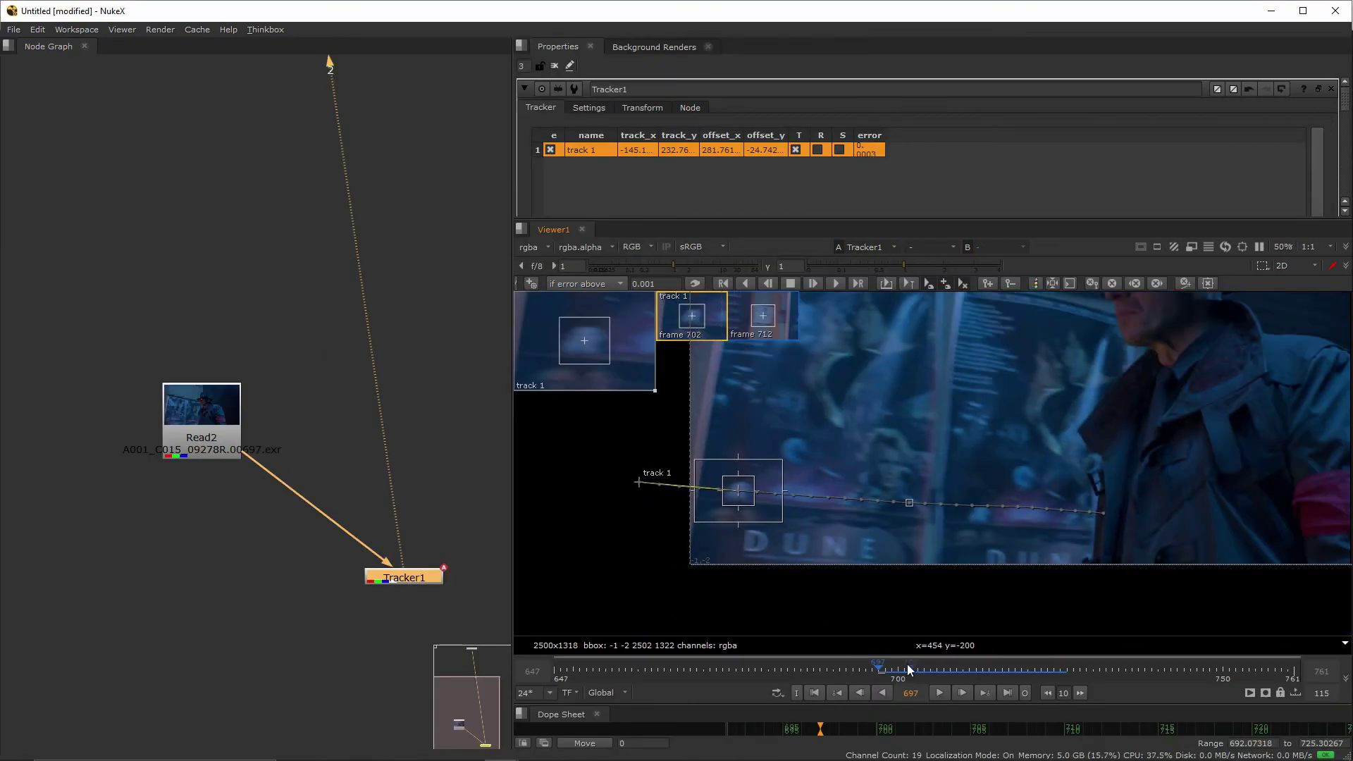
# - Scrub the timeline to review track 1's path in Tracker1
pyautogui.moveTo(880, 674); pyautogui.dragTo(987, 679)
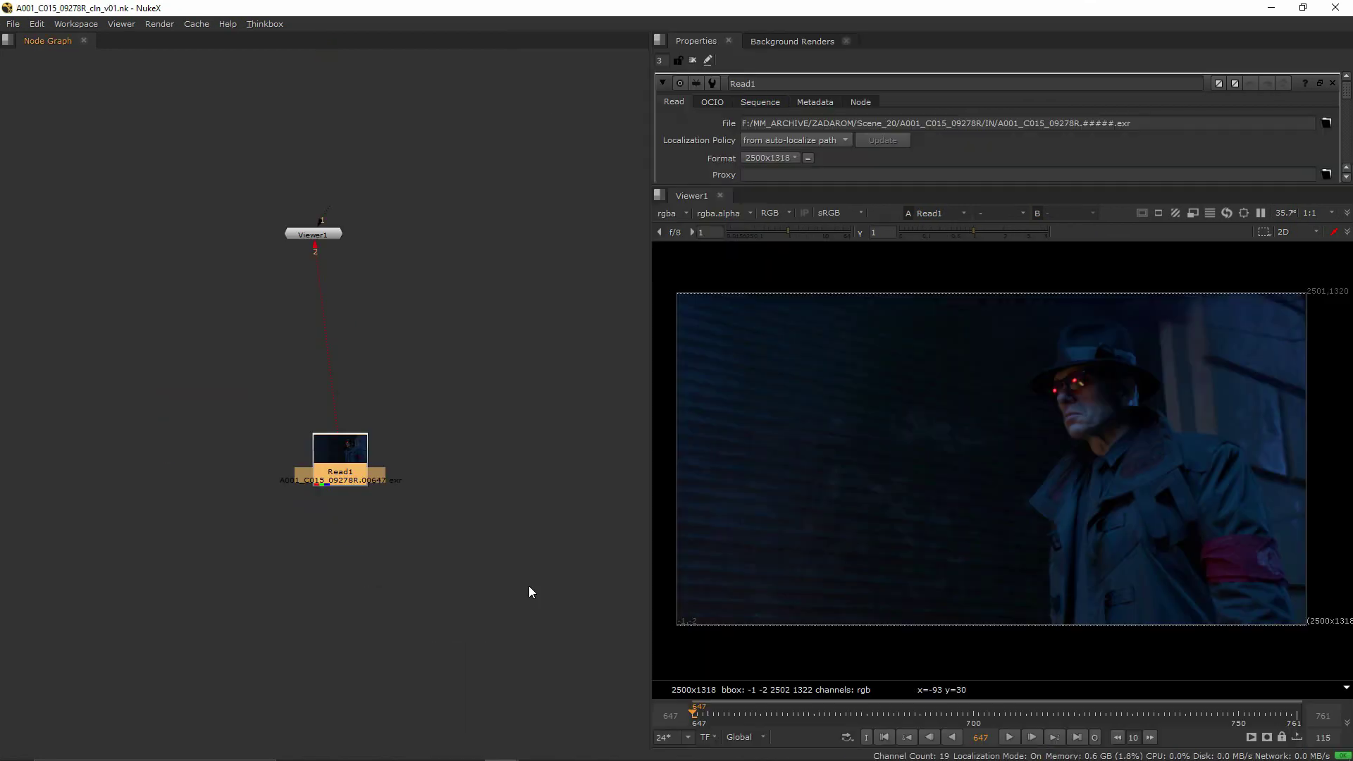